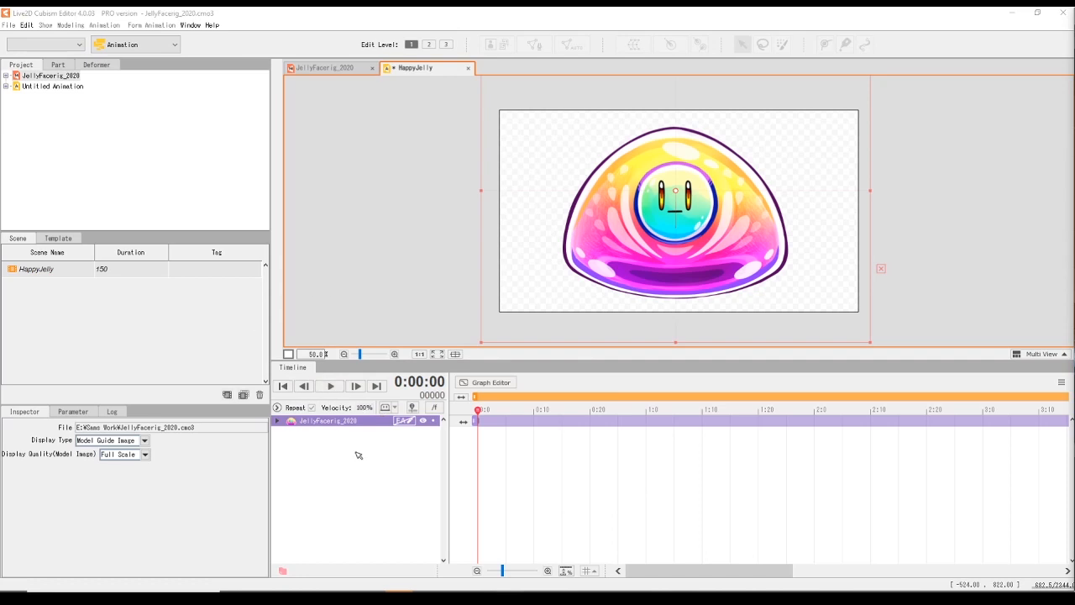
- Expand the JellyFacerig_2020 track in the timeline and list its Live2D Parameters
{"action": "left_click", "coordinate": [278, 421]}
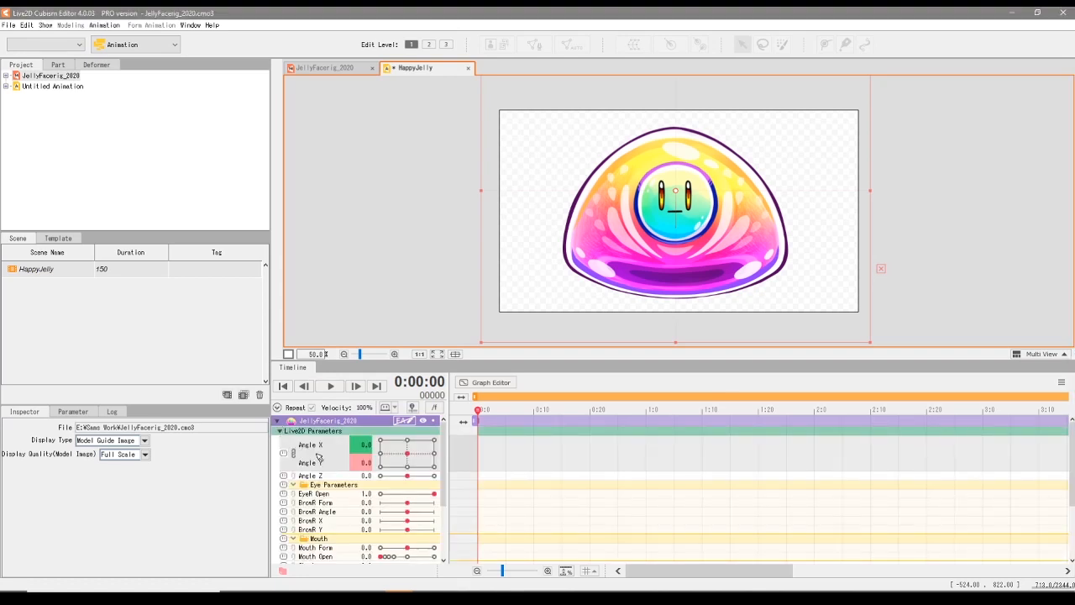
{"action": "left_click", "coordinate": [279, 431]}
{"action": "left_click", "coordinate": [278, 421]}
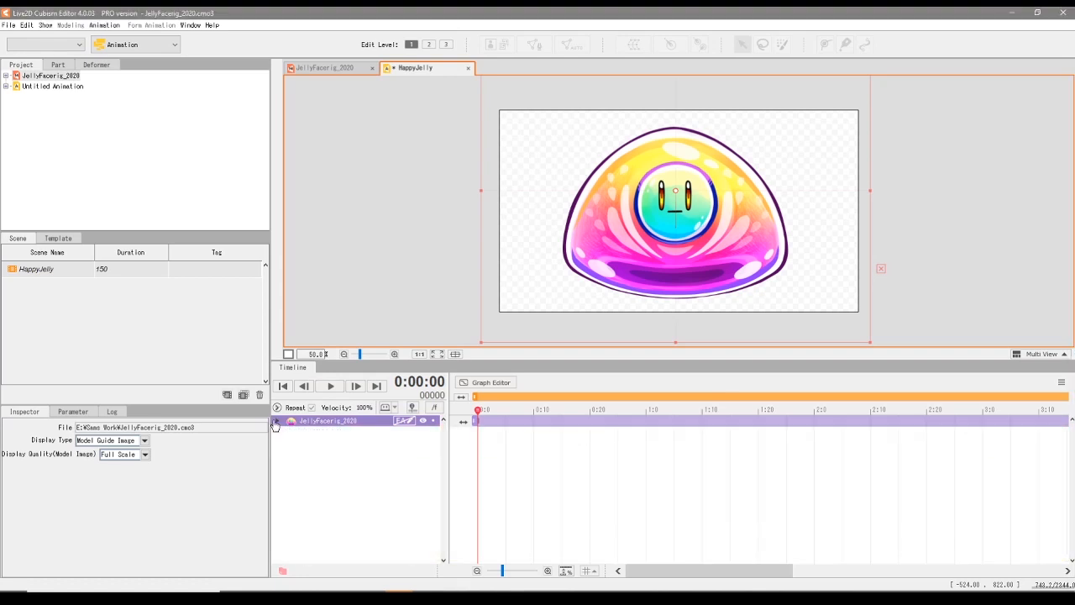
{"action": "left_click", "coordinate": [277, 423]}
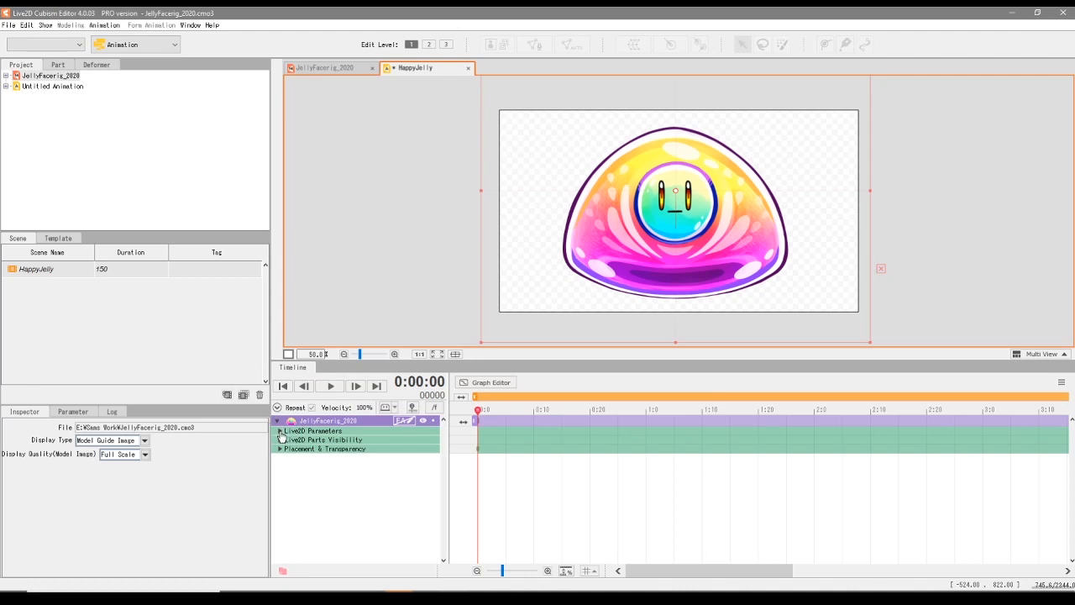
{"action": "left_click", "coordinate": [279, 431]}
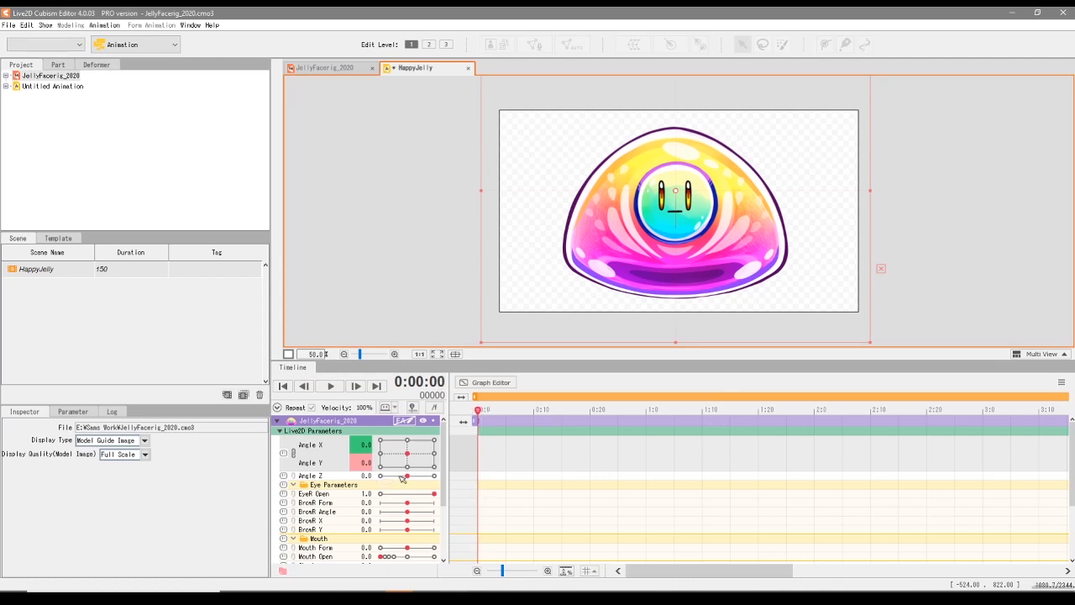
- Try out the combined Angle X and Angle Y controls at frame 0, ending with Angle X at 0 and Angle Y at -30
{"action": "mouse_move", "coordinate": [411, 459]}
{"action": "left_mouse_down"}
{"action": "mouse_move", "coordinate": [388, 454]}
{"action": "mouse_move", "coordinate": [429, 453]}
{"action": "mouse_move", "coordinate": [375, 461]}
{"action": "mouse_move", "coordinate": [391, 444]}
{"action": "mouse_move", "coordinate": [423, 460]}
{"action": "mouse_move", "coordinate": [414, 468]}
{"action": "mouse_move", "coordinate": [393, 452]}
{"action": "mouse_move", "coordinate": [410, 455]}
{"action": "left_mouse_up"}
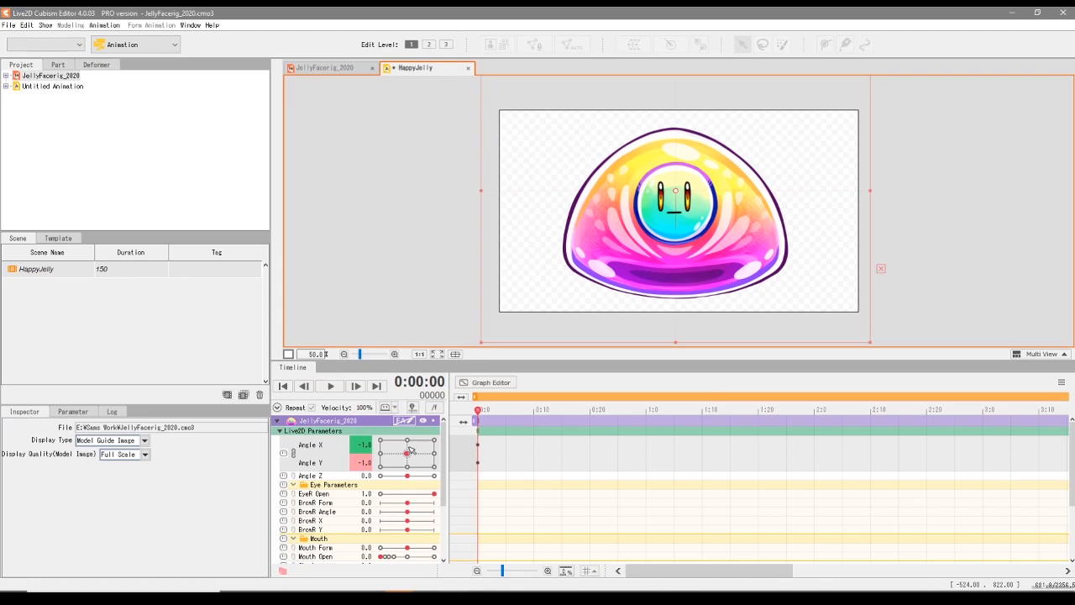
{"action": "mouse_move", "coordinate": [410, 456]}
{"action": "left_mouse_down"}
{"action": "mouse_move", "coordinate": [408, 441]}
{"action": "mouse_move", "coordinate": [408, 466]}
{"action": "mouse_move", "coordinate": [404, 437]}
{"action": "mouse_move", "coordinate": [423, 460]}
{"action": "mouse_move", "coordinate": [398, 444]}
{"action": "mouse_move", "coordinate": [409, 461]}
{"action": "left_mouse_up"}
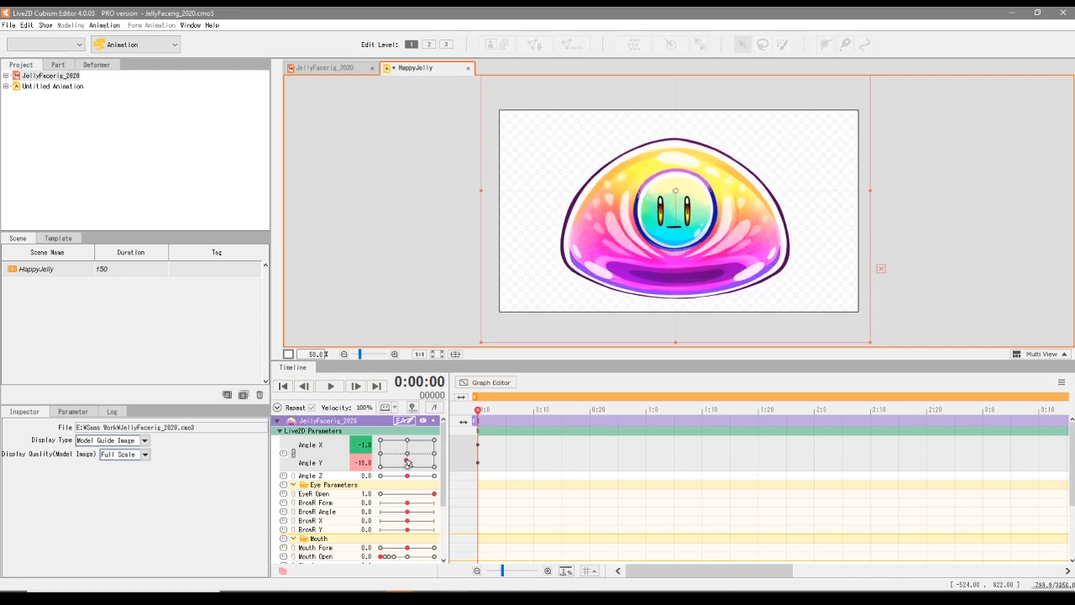
{"action": "left_click", "coordinate": [478, 462]}
{"action": "mouse_move", "coordinate": [407, 460]}
{"action": "left_mouse_down"}
{"action": "mouse_move", "coordinate": [414, 445]}
{"action": "mouse_move", "coordinate": [393, 454]}
{"action": "mouse_move", "coordinate": [407, 441]}
{"action": "left_mouse_up"}
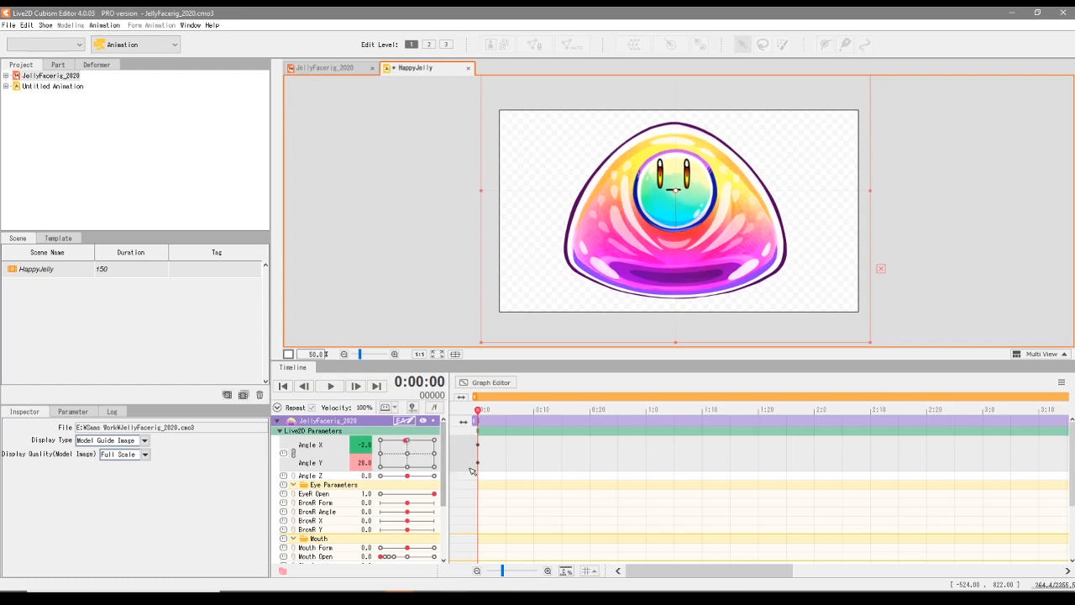
{"action": "left_click", "coordinate": [407, 454]}
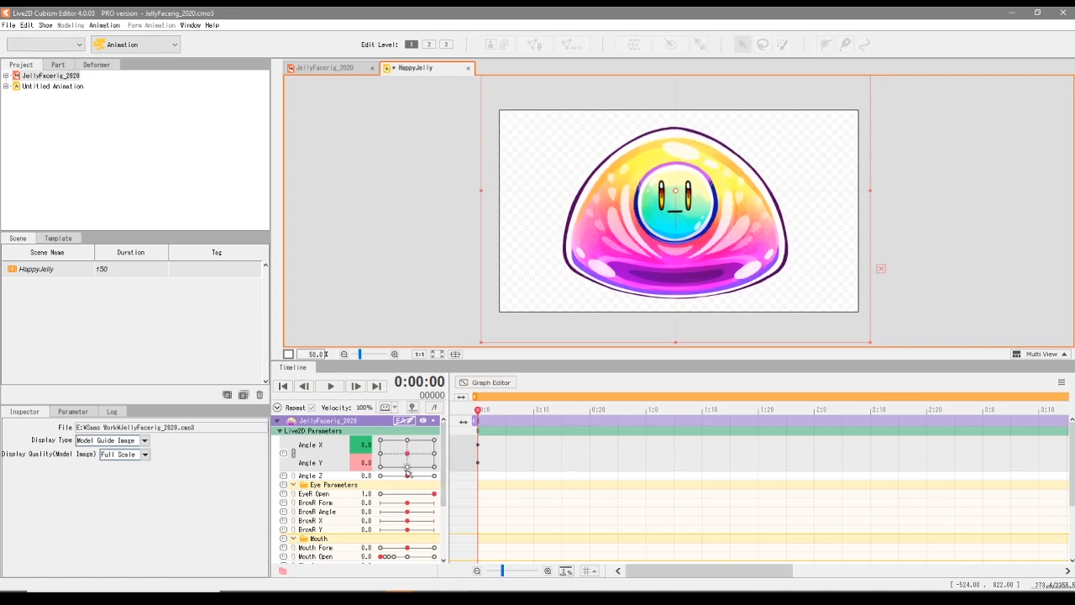
{"action": "left_click", "coordinate": [408, 468]}
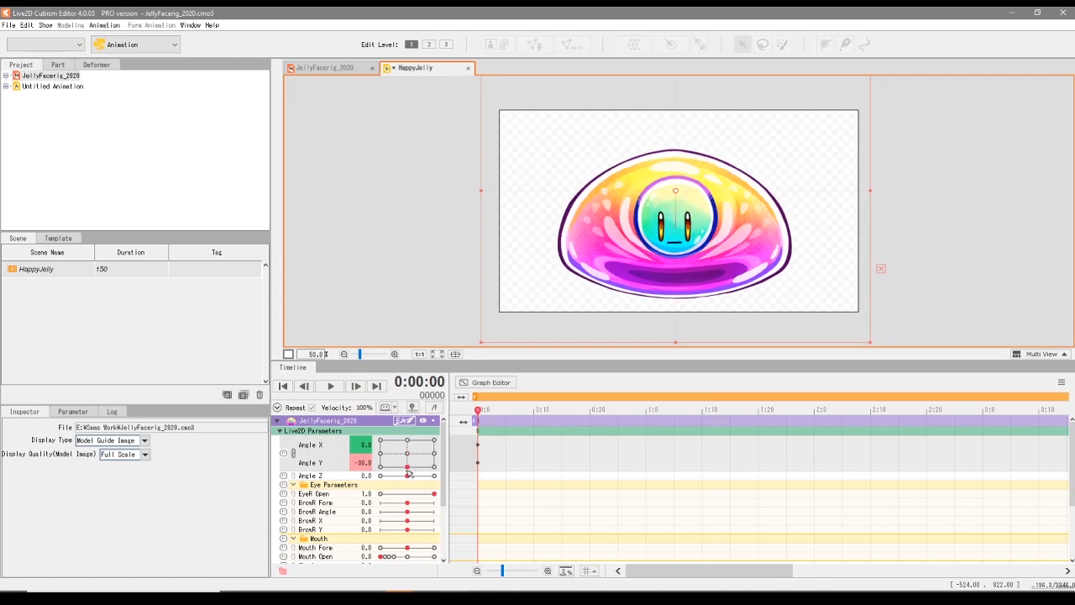
{"action": "left_click_drag", "start_coordinate": [407, 471], "coordinate": [415, 472]}
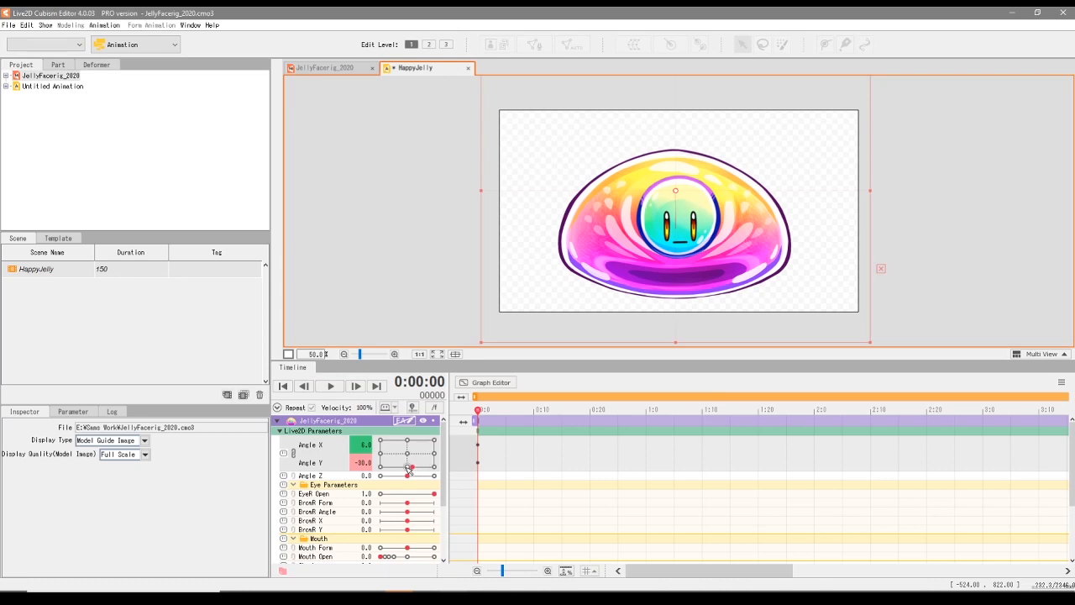
{"action": "left_click_drag", "start_coordinate": [410, 470], "coordinate": [408, 469]}
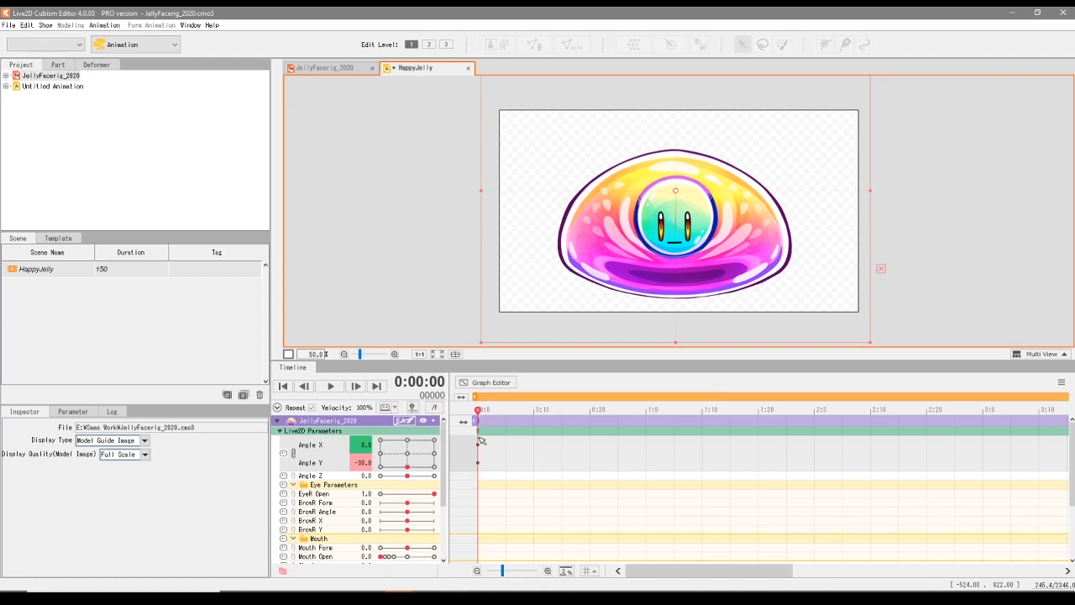
- Add a keyframe at 0:01:10 with Angle X at 0 and Angle Y at 30
{"action": "left_click_drag", "start_coordinate": [481, 412], "coordinate": [703, 429]}
{"action": "key", "text": "space"}
{"action": "key", "text": "space"}
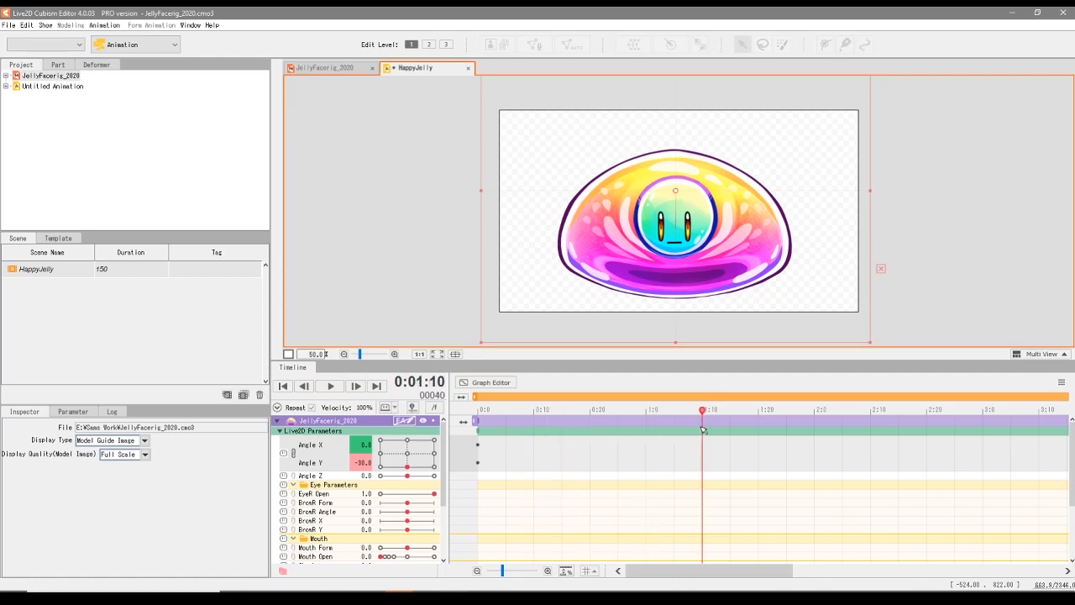
{"action": "left_click", "coordinate": [410, 442]}
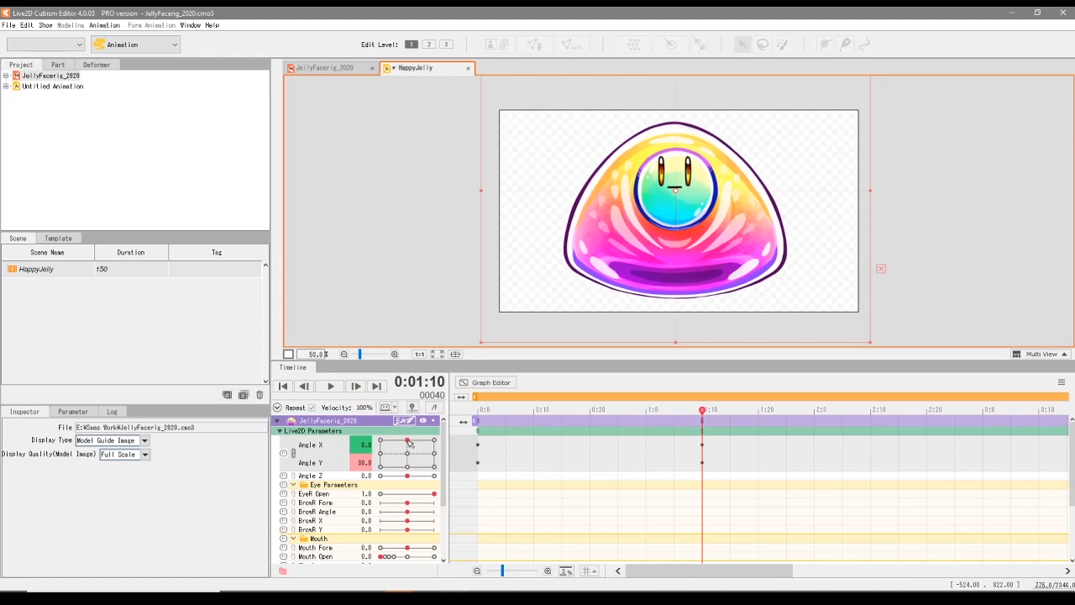
- Shorten the work area so it ends at the 0:01:10 keyframes, and play the loop
{"action": "left_click_drag", "start_coordinate": [686, 571], "coordinate": [788, 575]}
{"action": "mouse_move", "coordinate": [943, 396]}
{"action": "left_mouse_down"}
{"action": "mouse_move", "coordinate": [458, 401]}
{"action": "mouse_move", "coordinate": [579, 415]}
{"action": "left_mouse_up"}
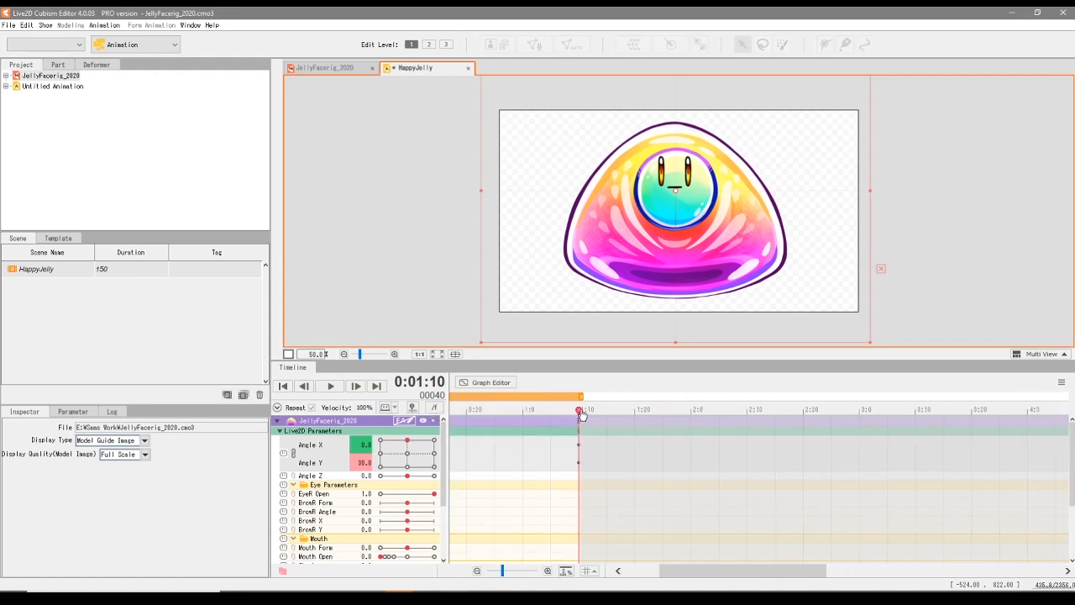
{"action": "left_click_drag", "start_coordinate": [714, 571], "coordinate": [682, 572]}
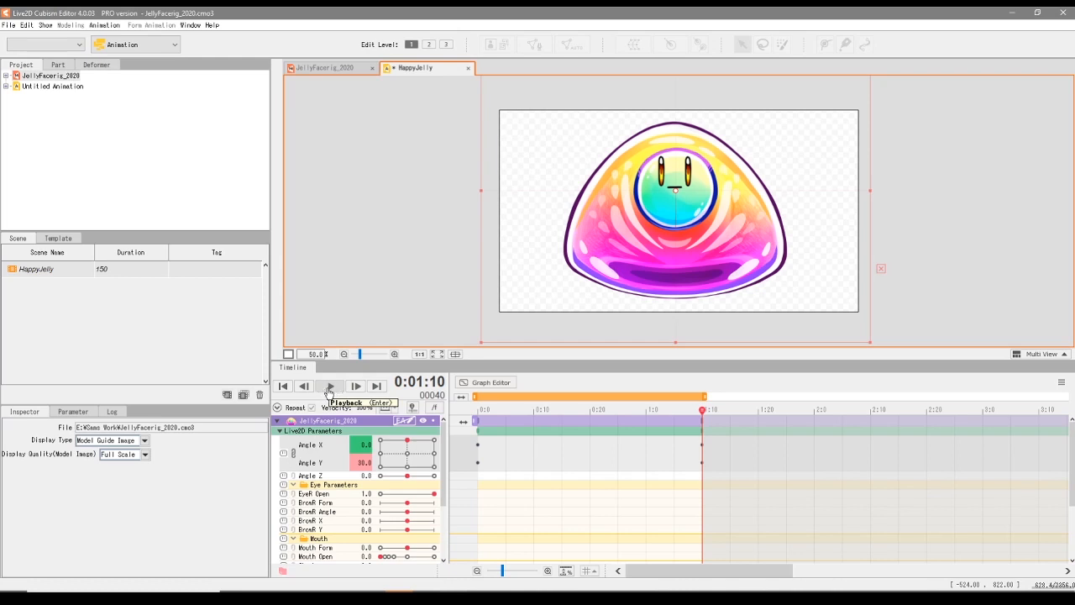
{"action": "left_click", "coordinate": [328, 388]}
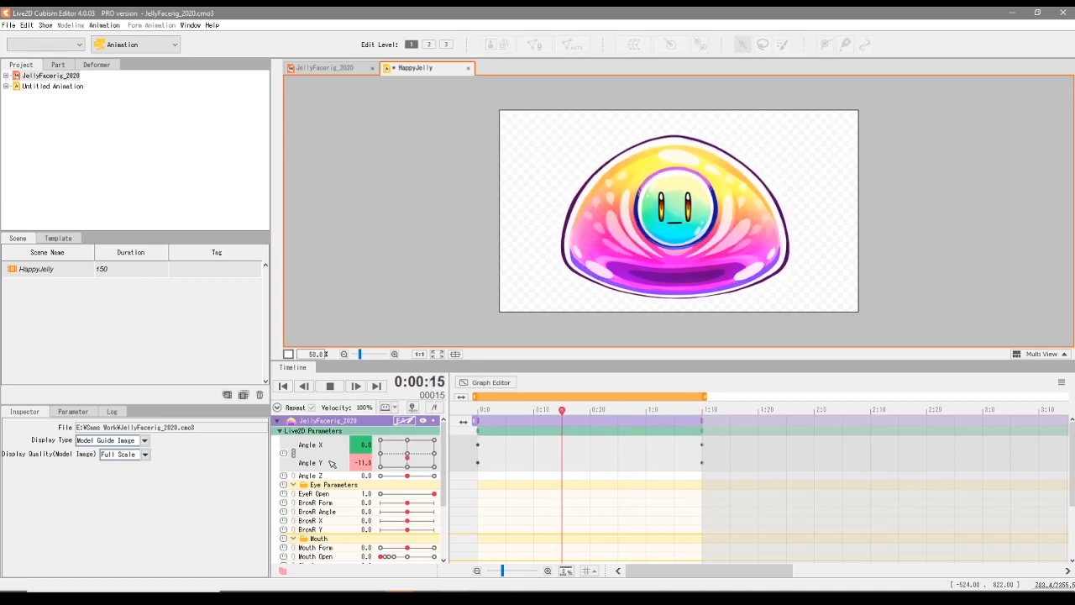
{"action": "left_click", "coordinate": [329, 388]}
- Move the ending Angle X and Angle Y keyframes and the work area's end to frame 25, and play the faster loop
{"action": "left_click", "coordinate": [687, 444]}
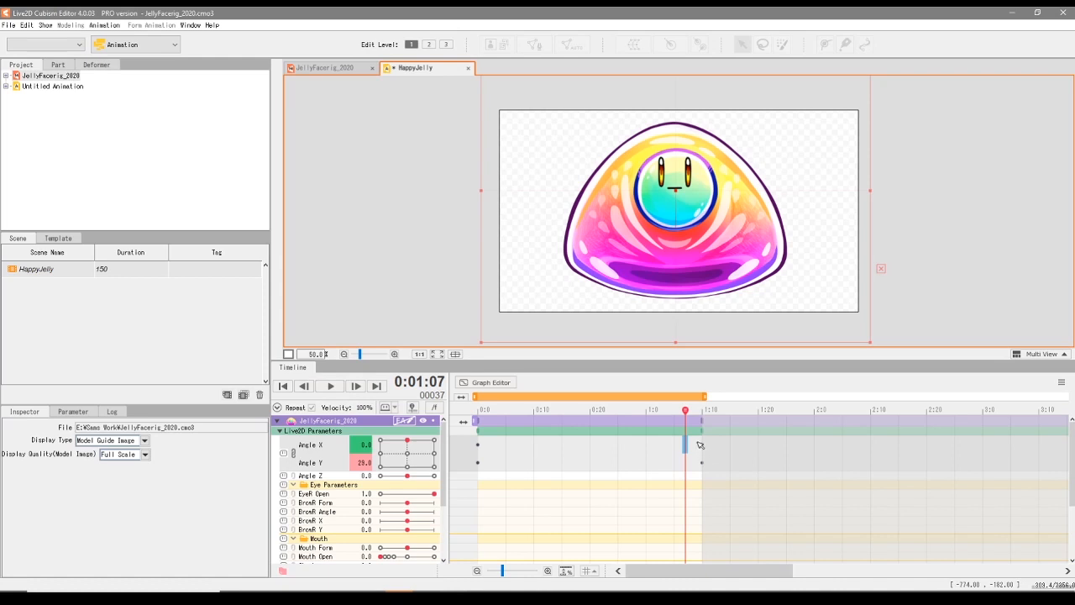
{"action": "left_click_drag", "start_coordinate": [698, 444], "coordinate": [703, 458]}
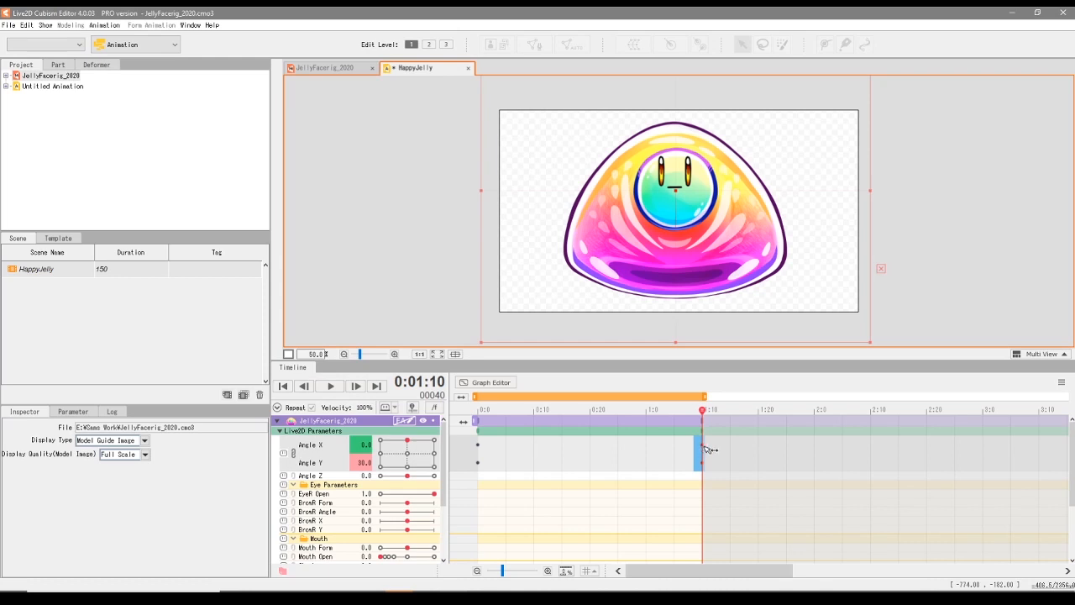
{"action": "left_click_drag", "start_coordinate": [704, 448], "coordinate": [620, 458]}
{"action": "left_click_drag", "start_coordinate": [704, 413], "coordinate": [617, 412]}
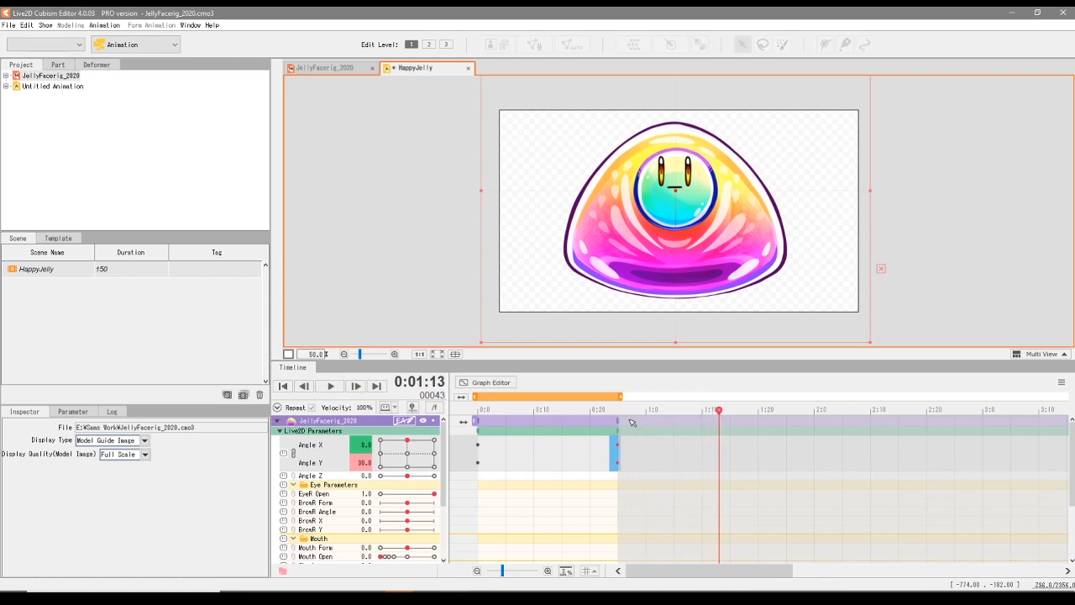
{"action": "left_click", "coordinate": [328, 386]}
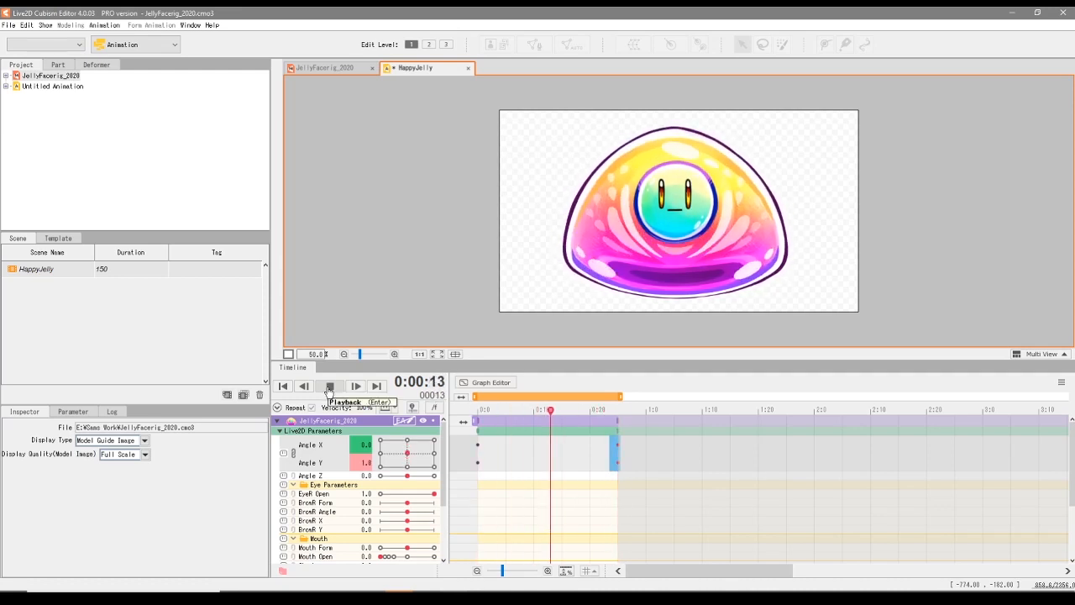
{"action": "left_click", "coordinate": [329, 386]}
- Try to scale the spacing of all Angle X and Angle Y keyframes to 63% with Adjust spacing
{"action": "left_click_drag", "start_coordinate": [475, 436], "coordinate": [614, 467]}
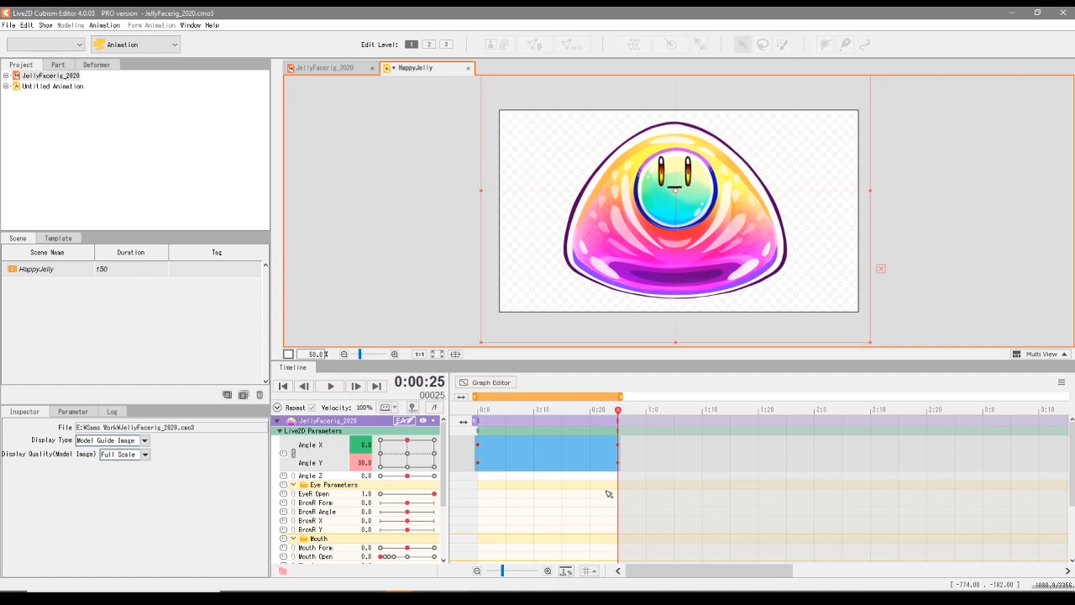
{"action": "left_click", "coordinate": [567, 574]}
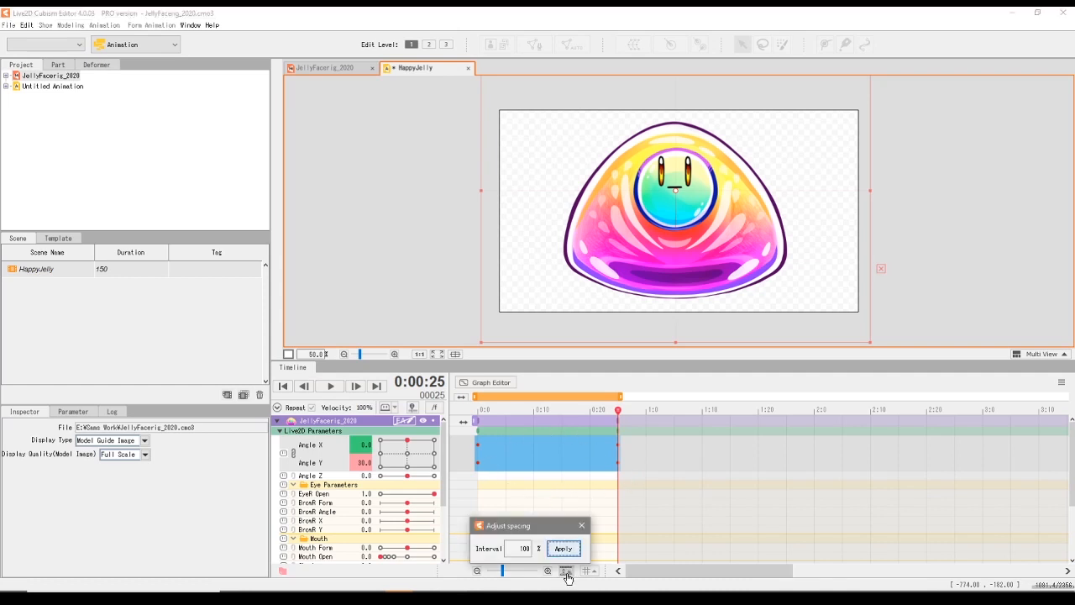
{"action": "double_click", "coordinate": [526, 548]}
{"action": "type", "text": "90"}
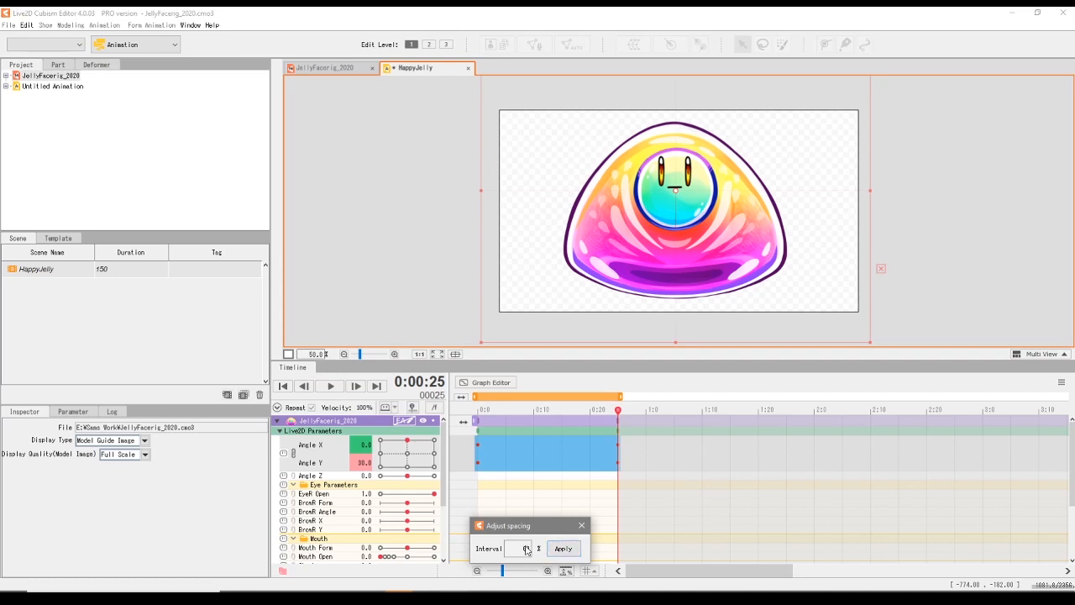
{"action": "left_click", "coordinate": [563, 549]}
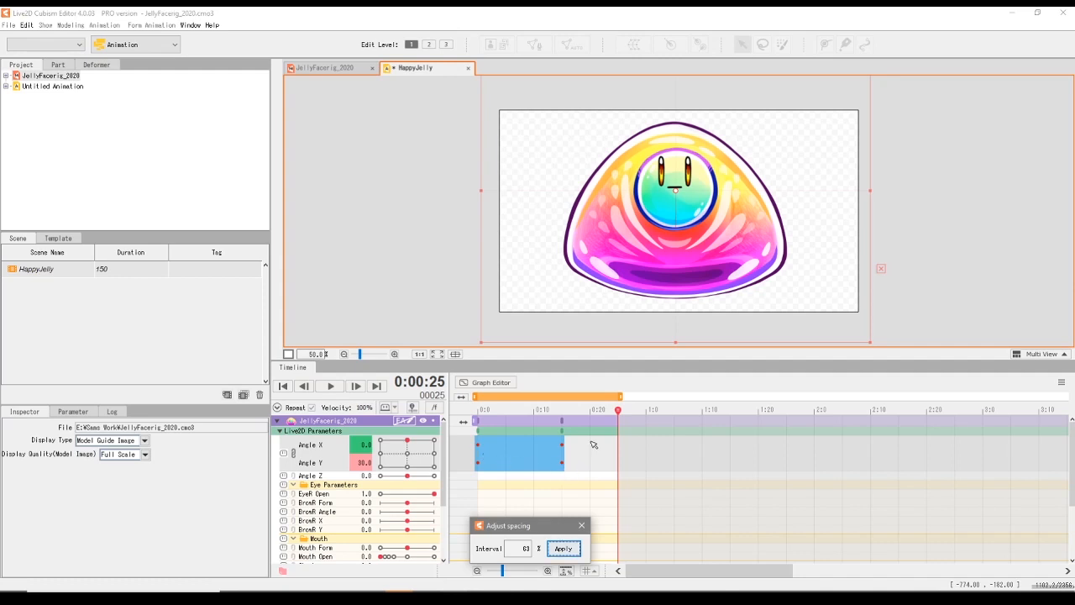
- Preview the motion between the keyframes at frames 0 and 25 to judge its speed
{"action": "key", "text": "Return"}
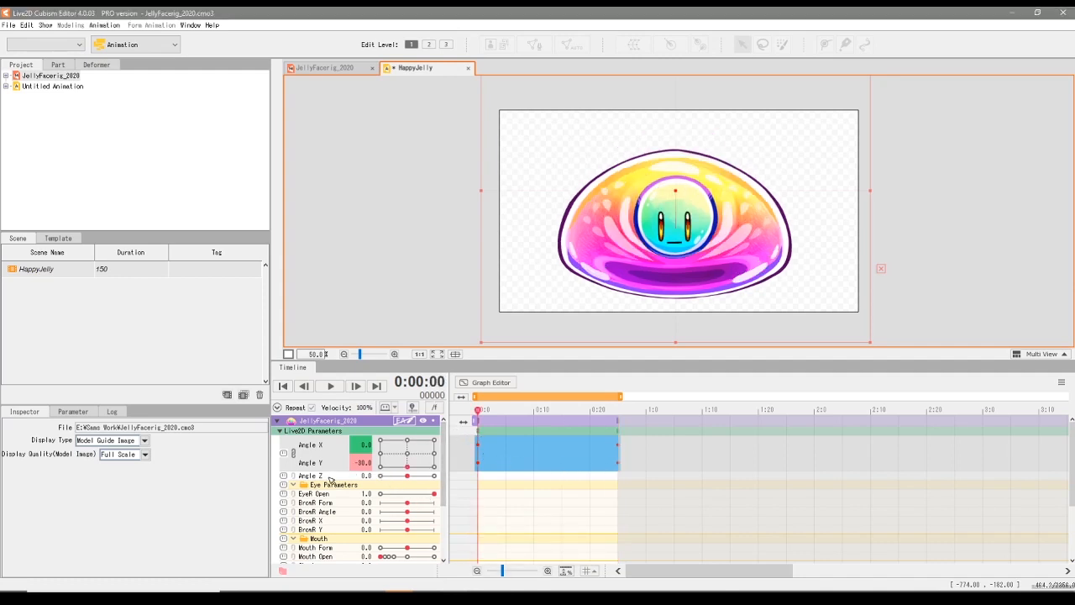
{"action": "key", "text": "space"}
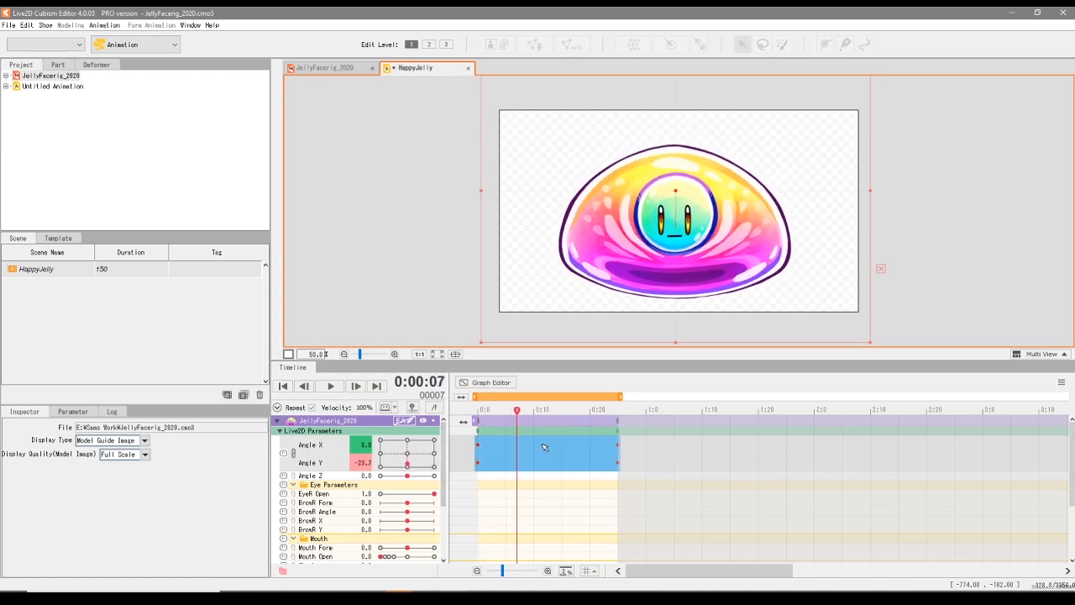
{"action": "key", "text": "space"}
{"action": "key", "text": "space"}
{"action": "key", "text": "space"}
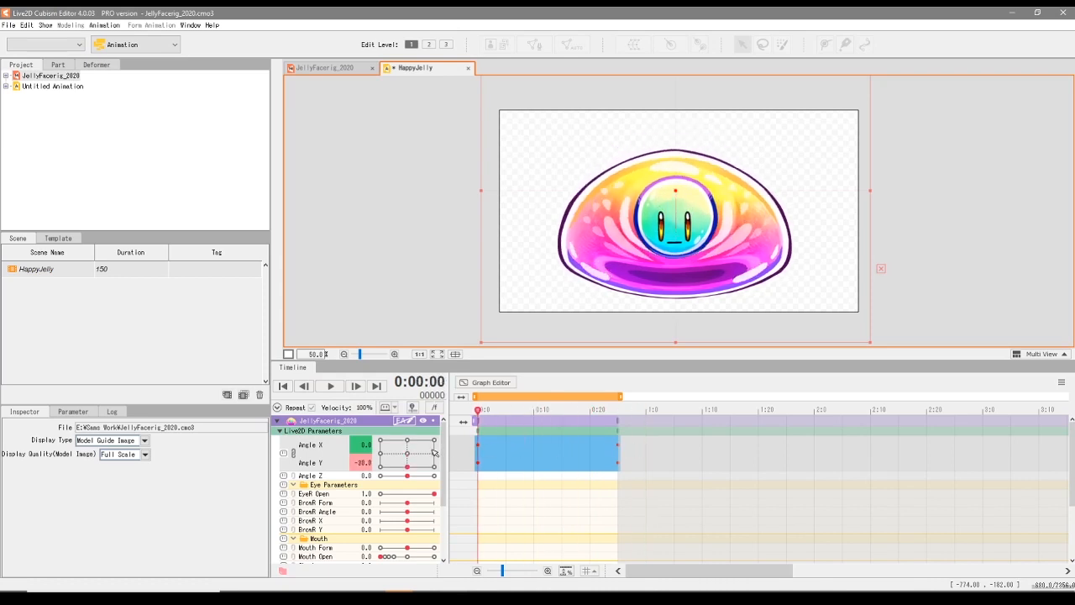
- Move the ending Angle X and Angle Y keyframes and the work area's end to frame 15, and play the loop
{"action": "left_click", "coordinate": [618, 450]}
{"action": "left_click_drag", "start_coordinate": [618, 450], "coordinate": [563, 449]}
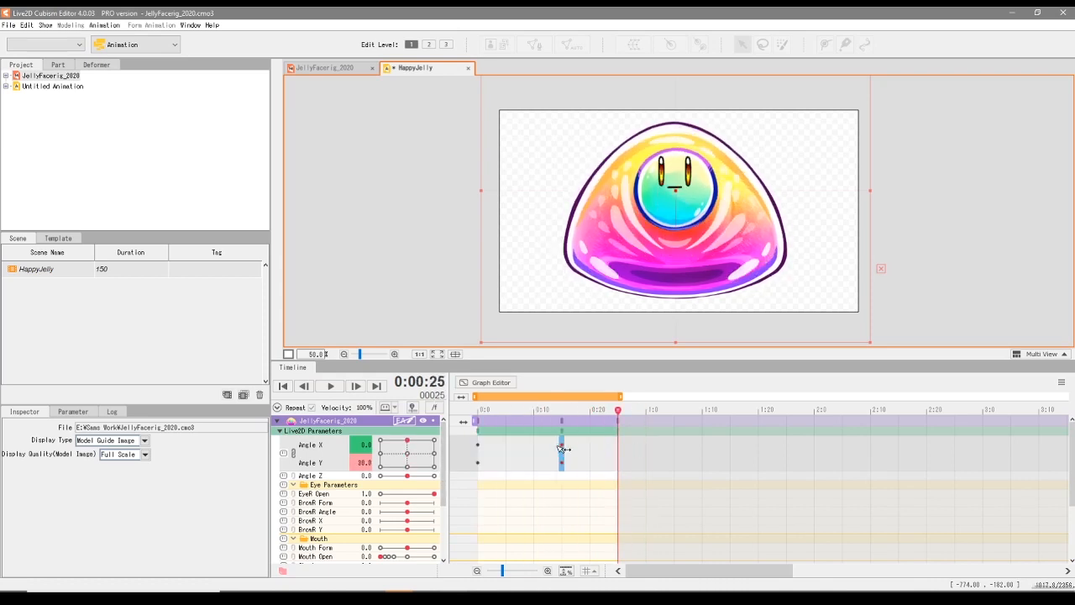
{"action": "left_click_drag", "start_coordinate": [617, 399], "coordinate": [563, 398]}
{"action": "left_click", "coordinate": [499, 414]}
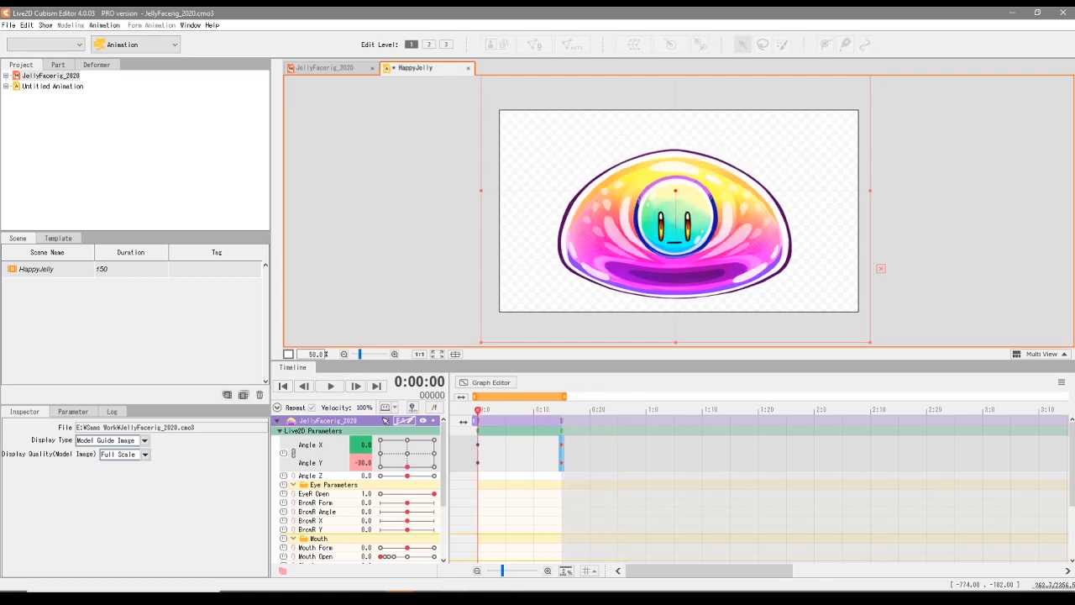
{"action": "left_click", "coordinate": [331, 387]}
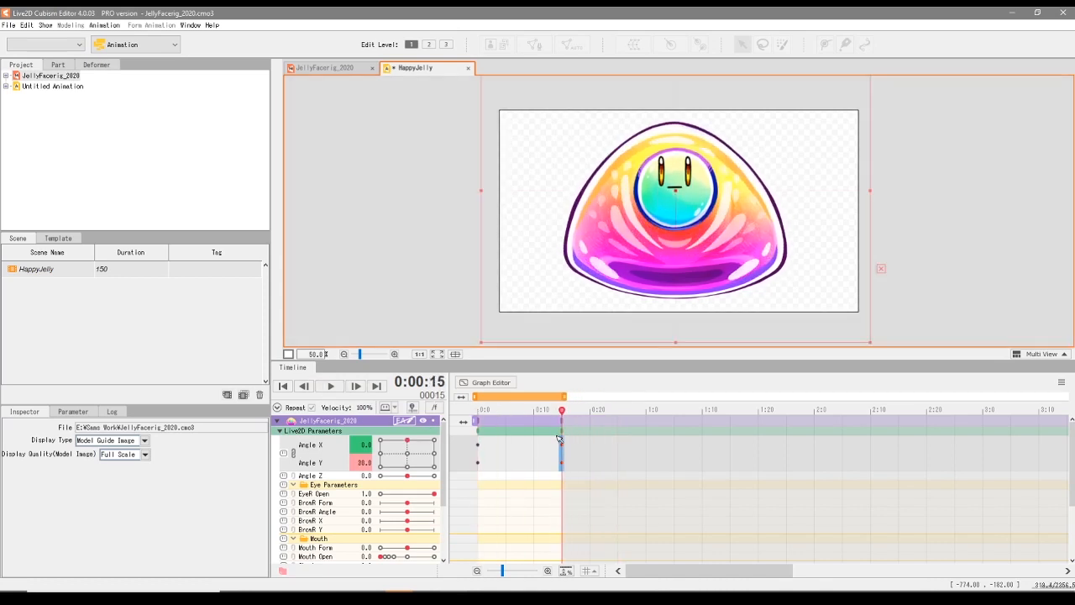
- Move the ending Angle X and Angle Y keyframes and the work area's end to frame 10, and play the loop
{"action": "left_click_drag", "start_coordinate": [563, 450], "coordinate": [537, 448]}
{"action": "left_click_drag", "start_coordinate": [554, 396], "coordinate": [535, 396]}
{"action": "left_click", "coordinate": [506, 409]}
{"action": "left_click", "coordinate": [331, 385]}
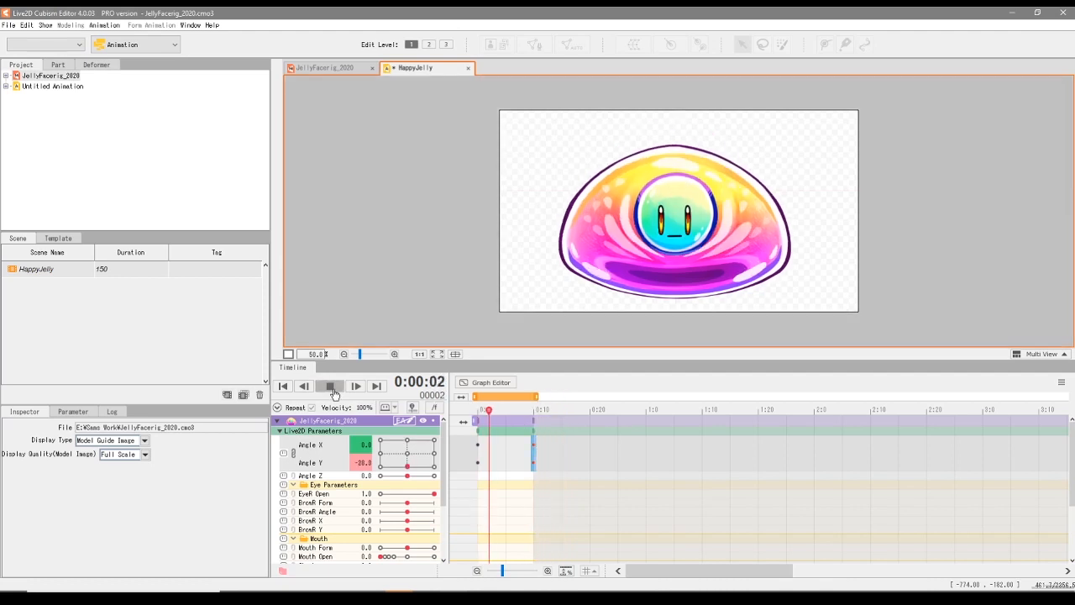
{"action": "left_click", "coordinate": [332, 388]}
- Extend the work area past frame 16 and add Angle X/Y keyframes at frame 14, with Angle Y at -30, and at frame 16
{"action": "left_click_drag", "start_coordinate": [488, 410], "coordinate": [556, 418]}
{"action": "left_click", "coordinate": [559, 418]}
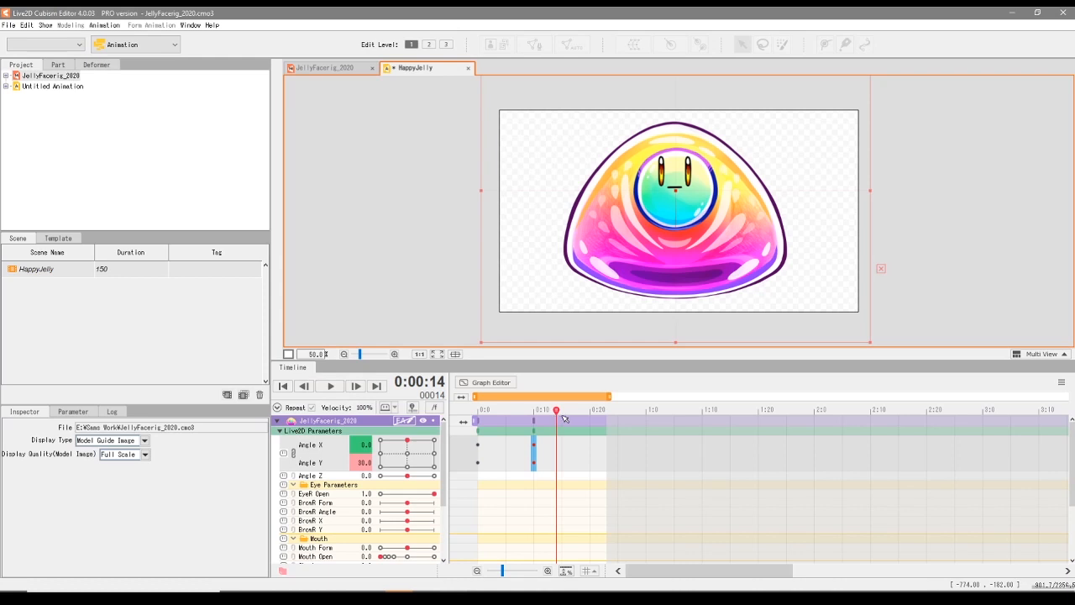
{"action": "left_click_drag", "start_coordinate": [557, 414], "coordinate": [560, 418]}
{"action": "left_click_drag", "start_coordinate": [557, 412], "coordinate": [569, 413]}
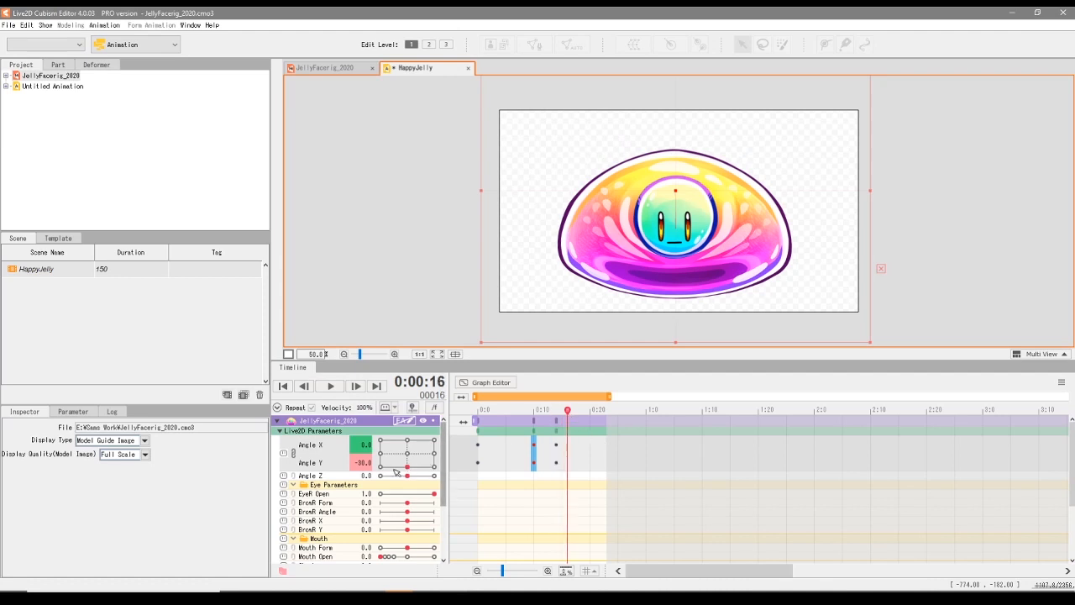
{"action": "left_click", "coordinate": [409, 458]}
- Shorten the work area so it ends at the frame 16 keyframes, and play the loop from the start
{"action": "mouse_move", "coordinate": [568, 411]}
{"action": "left_mouse_down"}
{"action": "mouse_move", "coordinate": [473, 420]}
{"action": "mouse_move", "coordinate": [579, 416]}
{"action": "mouse_move", "coordinate": [562, 417]}
{"action": "mouse_move", "coordinate": [590, 398]}
{"action": "mouse_move", "coordinate": [568, 400]}
{"action": "left_mouse_up"}
{"action": "key", "text": "Home"}
{"action": "left_click", "coordinate": [324, 387]}
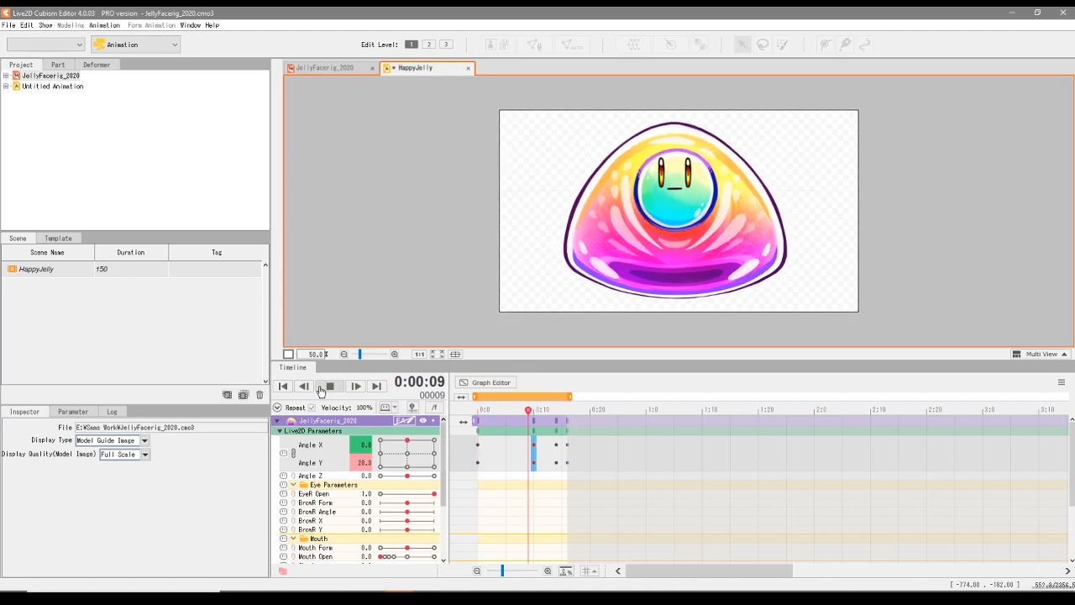
{"action": "left_click", "coordinate": [324, 386]}
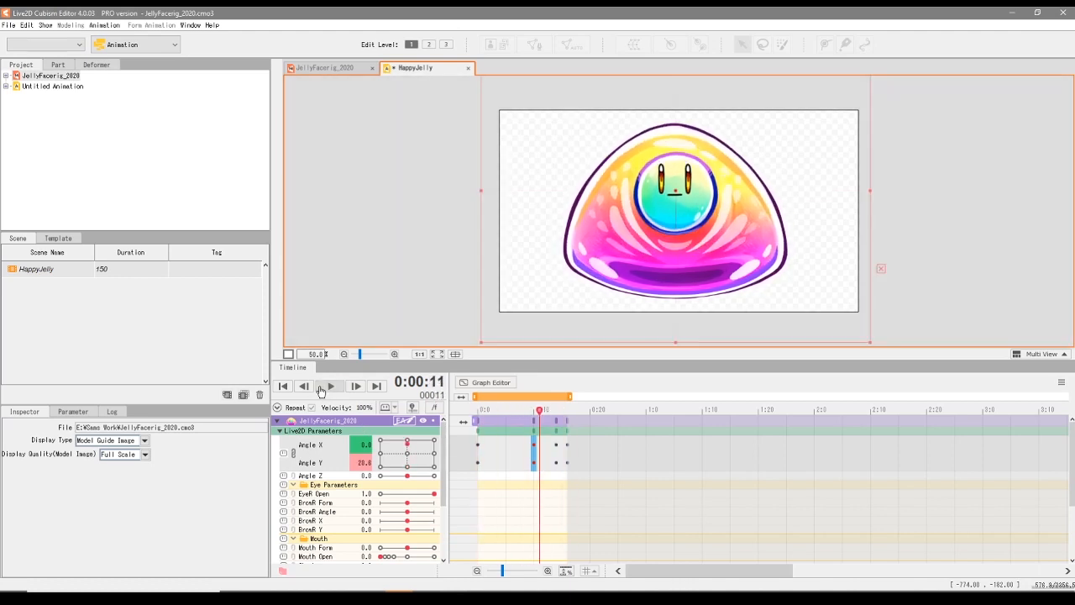
- Extend the work area and add two more sets of Angle X/Y keyframes, placed at frames 17 and 18
{"action": "left_click_drag", "start_coordinate": [570, 395], "coordinate": [603, 396]}
{"action": "left_click_drag", "start_coordinate": [541, 410], "coordinate": [588, 422]}
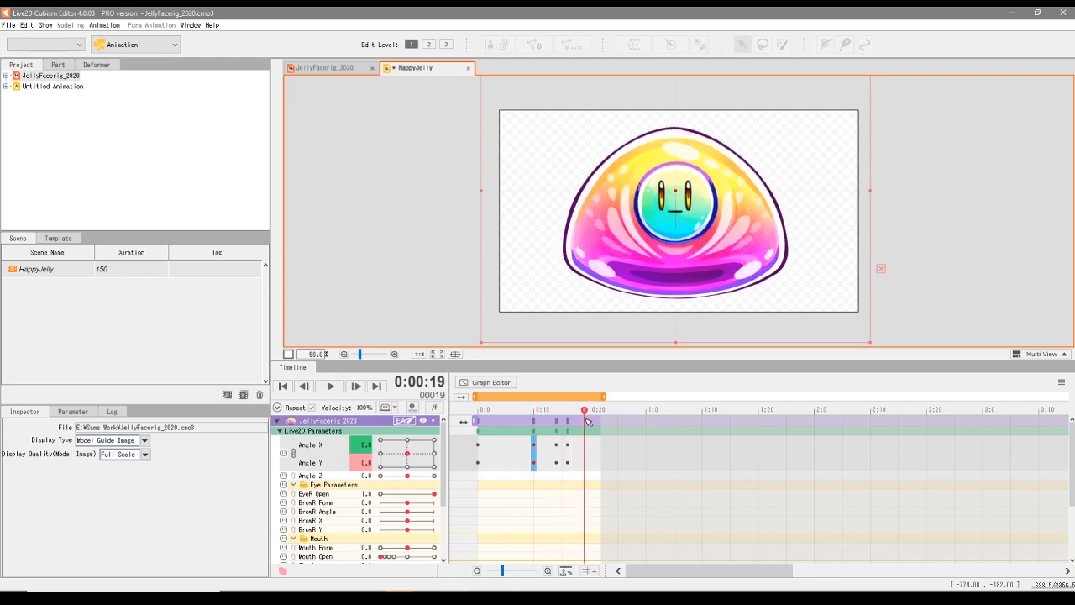
{"action": "left_click_drag", "start_coordinate": [410, 457], "coordinate": [409, 451]}
{"action": "left_click_drag", "start_coordinate": [586, 464], "coordinate": [584, 433]}
- Shorten the work area so it ends at frame 18, and play the loop from the start
{"action": "left_click_drag", "start_coordinate": [603, 397], "coordinate": [578, 403]}
{"action": "left_click_drag", "start_coordinate": [583, 411], "coordinate": [477, 412]}
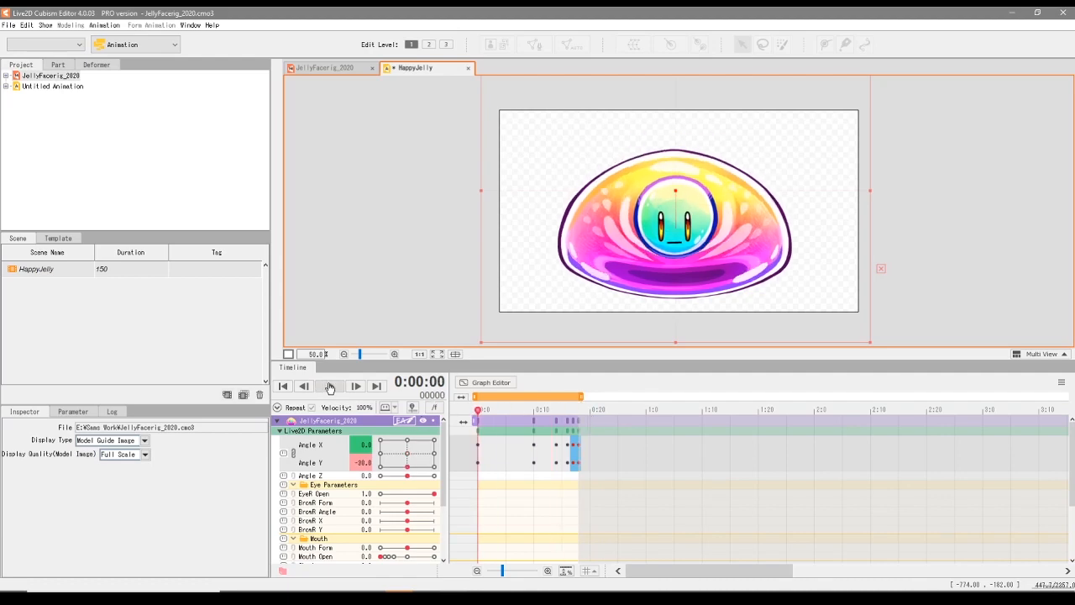
{"action": "left_click", "coordinate": [330, 388]}
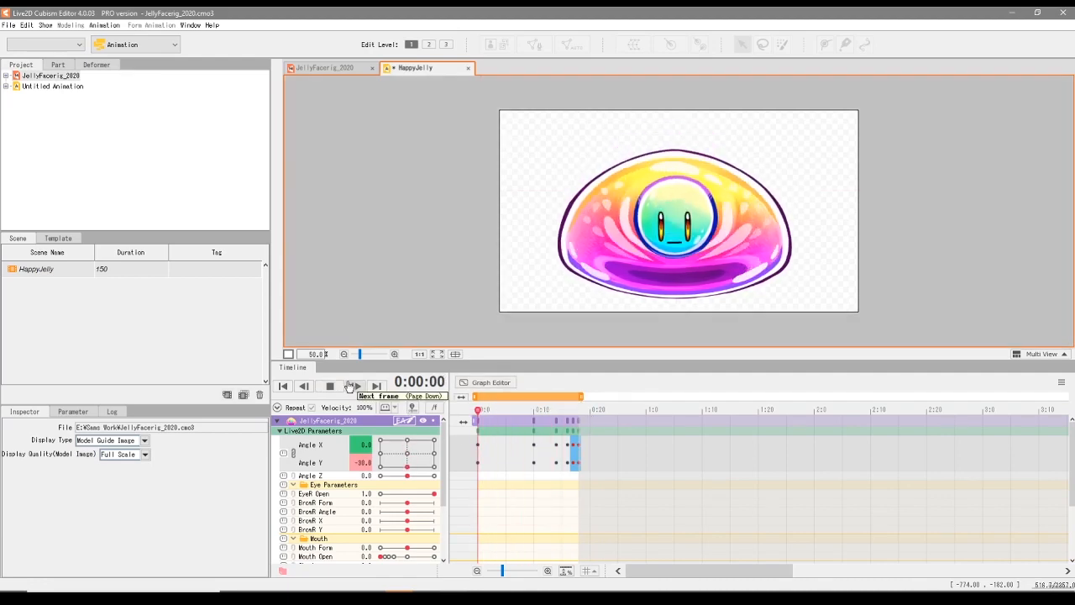
{"action": "left_click", "coordinate": [330, 385]}
- Shift all Angle X/Y keyframes after frame 0 earlier, to frames 6, 9, 11, 12 and 13, and play the loop
{"action": "left_click_drag", "start_coordinate": [574, 446], "coordinate": [586, 471]}
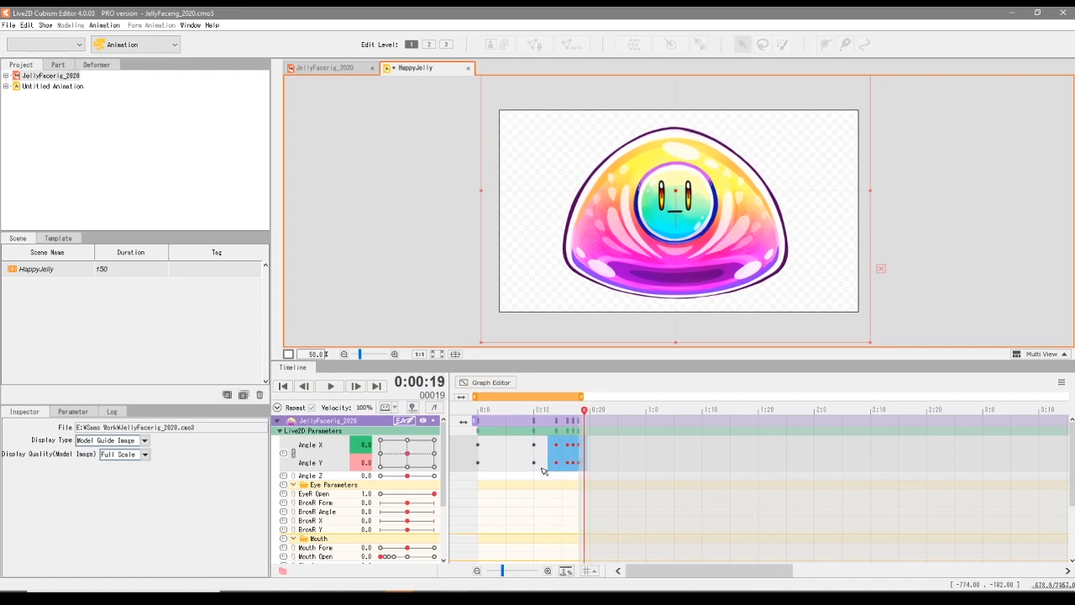
{"action": "key", "text": "space"}
{"action": "key", "text": "space"}
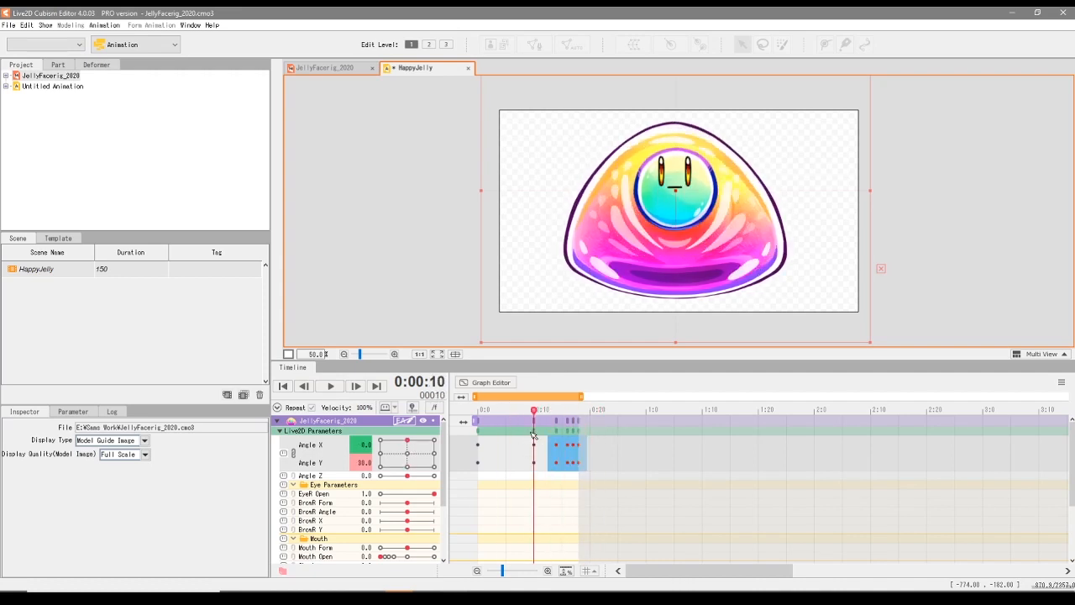
{"action": "left_click", "coordinate": [539, 462]}
{"action": "mouse_move", "coordinate": [550, 470]}
{"action": "left_mouse_down"}
{"action": "mouse_move", "coordinate": [583, 435]}
{"action": "mouse_move", "coordinate": [550, 448]}
{"action": "left_mouse_up"}
{"action": "key", "text": "space"}
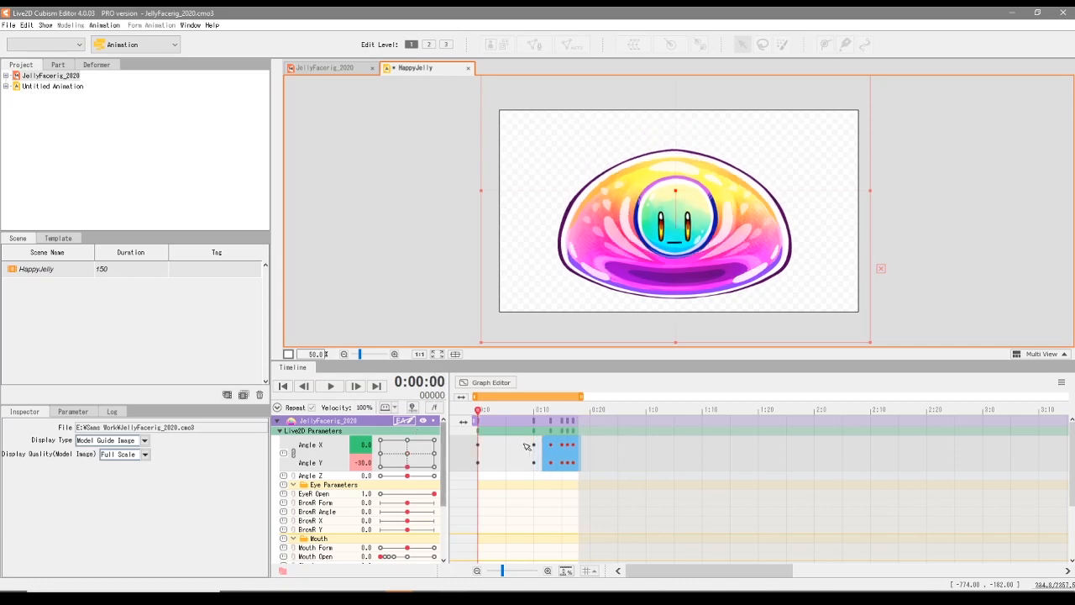
{"action": "left_click_drag", "start_coordinate": [578, 464], "coordinate": [555, 464]}
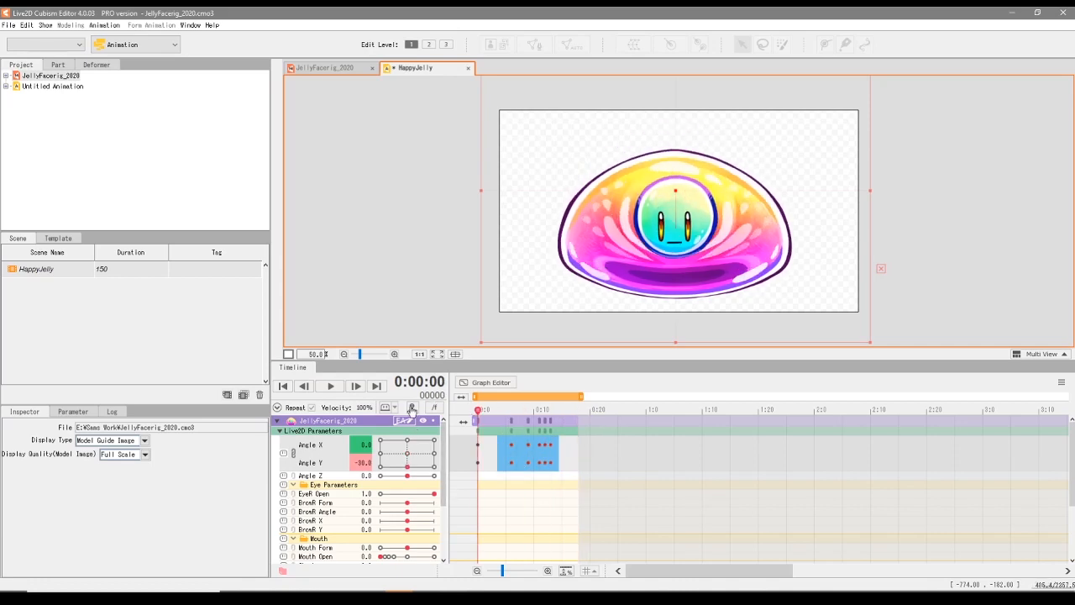
{"action": "left_click", "coordinate": [330, 386]}
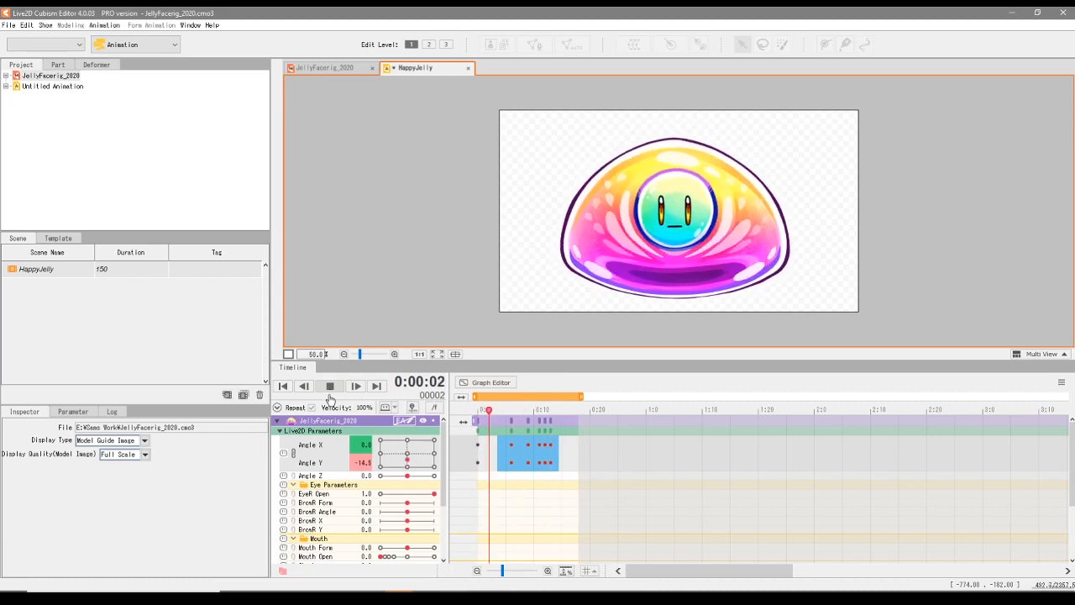
- Space the last two sets of Angle X/Y keyframes out to frames 13 and 15, and play the loop from the start
{"action": "left_click", "coordinate": [550, 463]}
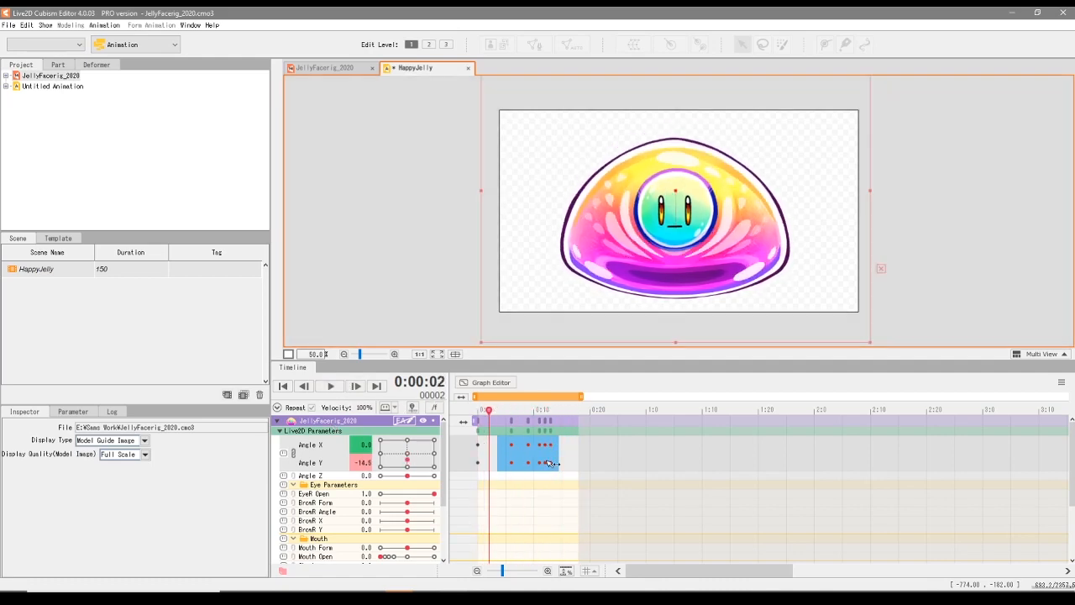
{"action": "left_click_drag", "start_coordinate": [570, 471], "coordinate": [560, 427]}
{"action": "left_click", "coordinate": [330, 386]}
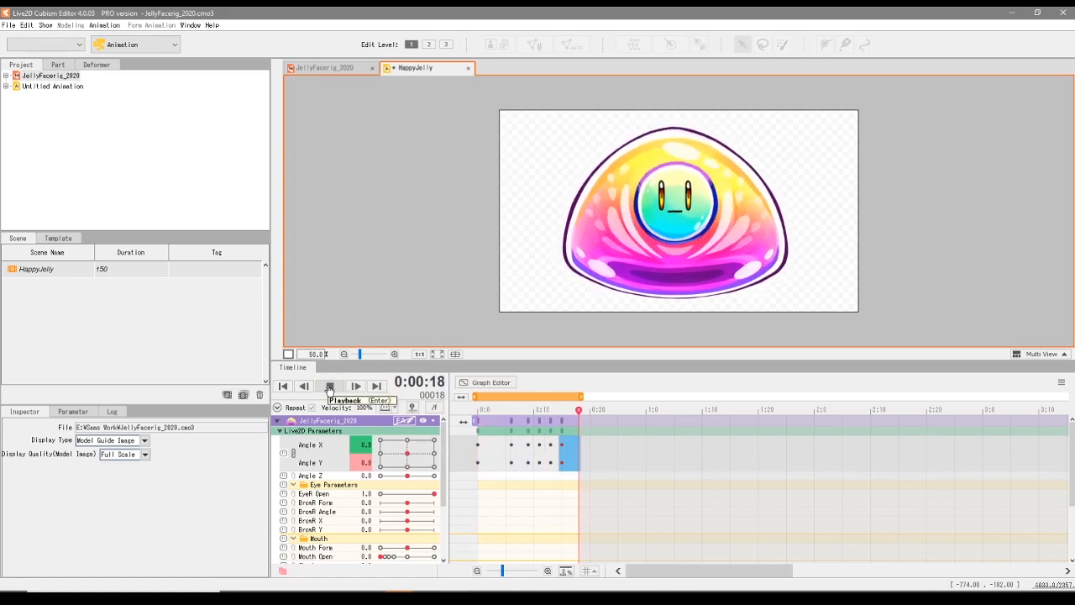
{"action": "left_click", "coordinate": [329, 387]}
{"action": "left_click_drag", "start_coordinate": [575, 400], "coordinate": [577, 399]}
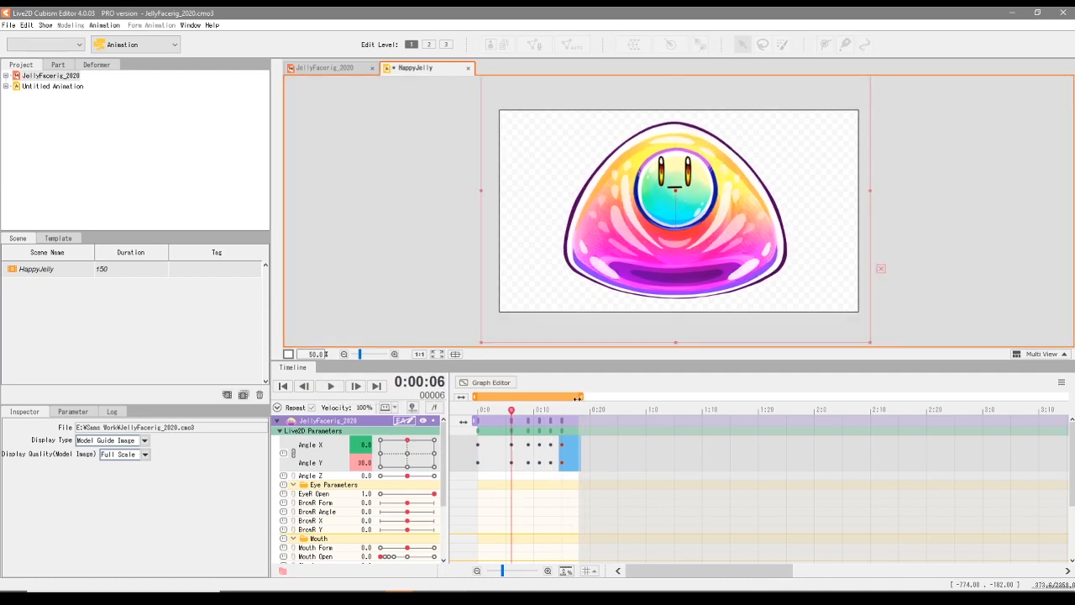
{"action": "left_click_drag", "start_coordinate": [513, 414], "coordinate": [398, 424]}
{"action": "left_click", "coordinate": [331, 387]}
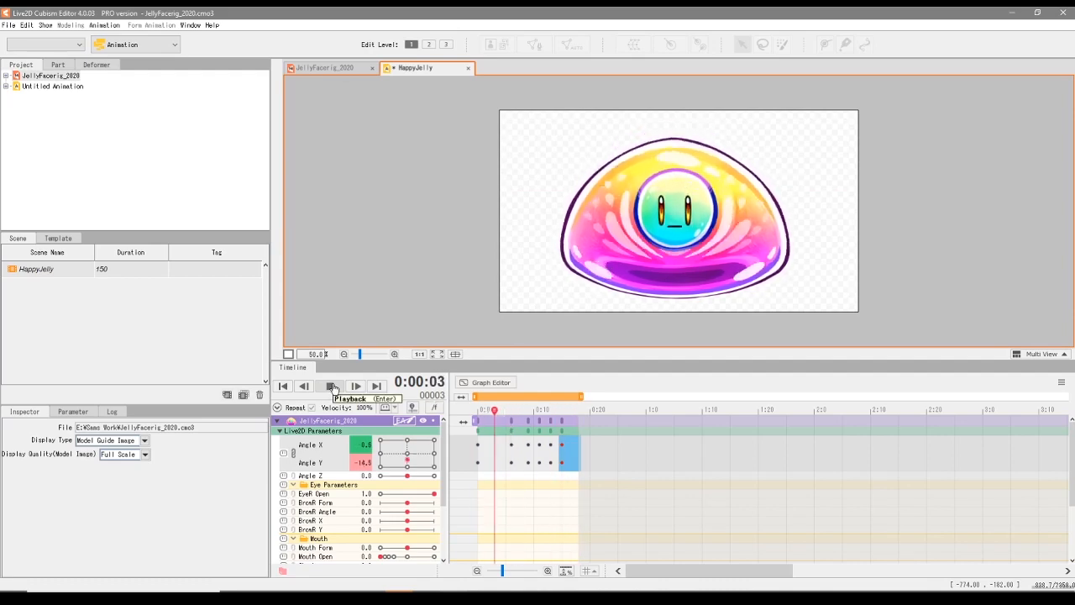
{"action": "left_click", "coordinate": [332, 387]}
- Keyframe EyeR Open at 1.0 on frame 0 and 0.0 on frame 3, and play the loop
{"action": "left_click_drag", "start_coordinate": [544, 410], "coordinate": [508, 417]}
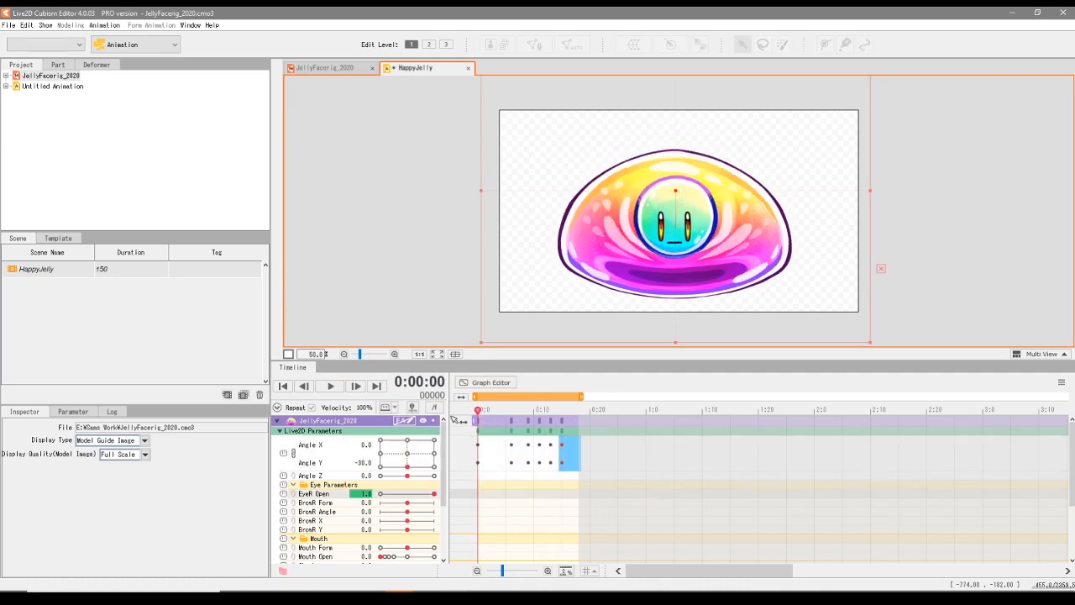
{"action": "left_click_drag", "start_coordinate": [452, 418], "coordinate": [477, 420]}
{"action": "left_click_drag", "start_coordinate": [477, 411], "coordinate": [494, 412]}
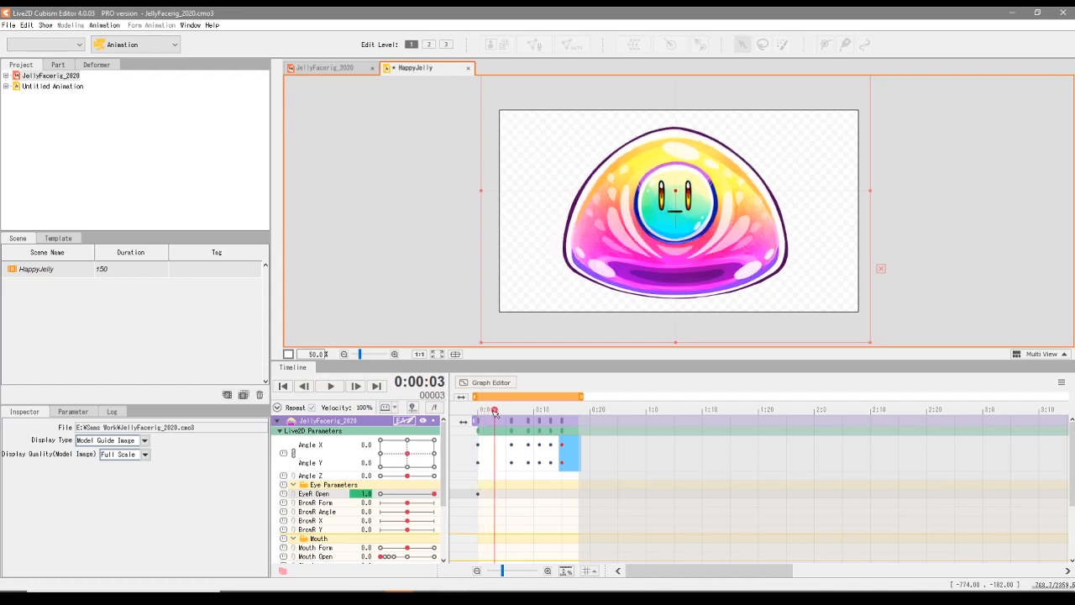
{"action": "left_click_drag", "start_coordinate": [433, 493], "coordinate": [366, 493]}
{"action": "left_click_drag", "start_coordinate": [494, 411], "coordinate": [437, 420]}
{"action": "left_click", "coordinate": [330, 386]}
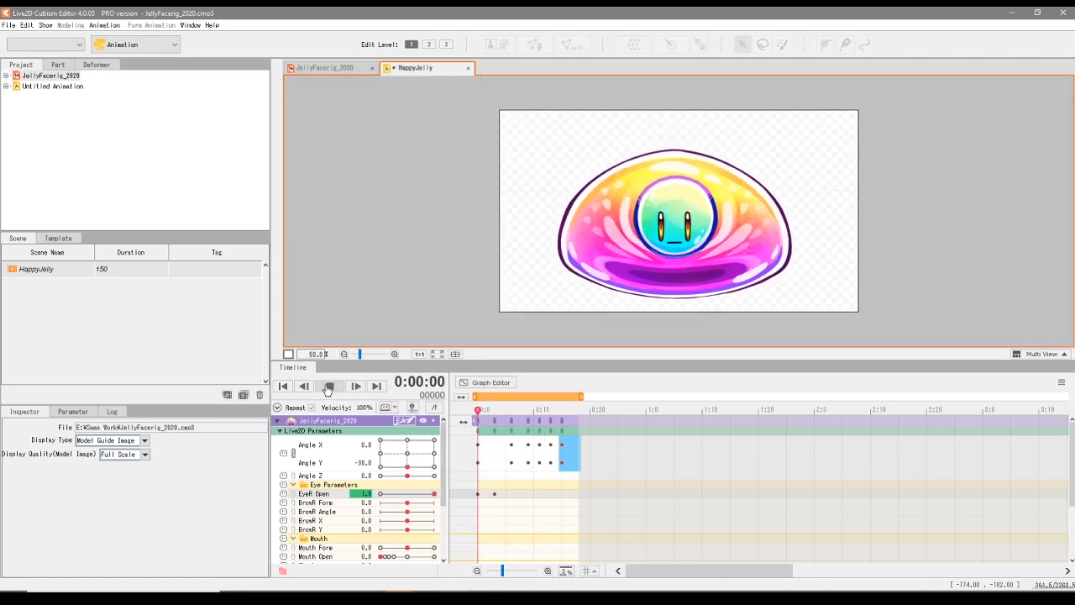
{"action": "left_click", "coordinate": [328, 386]}
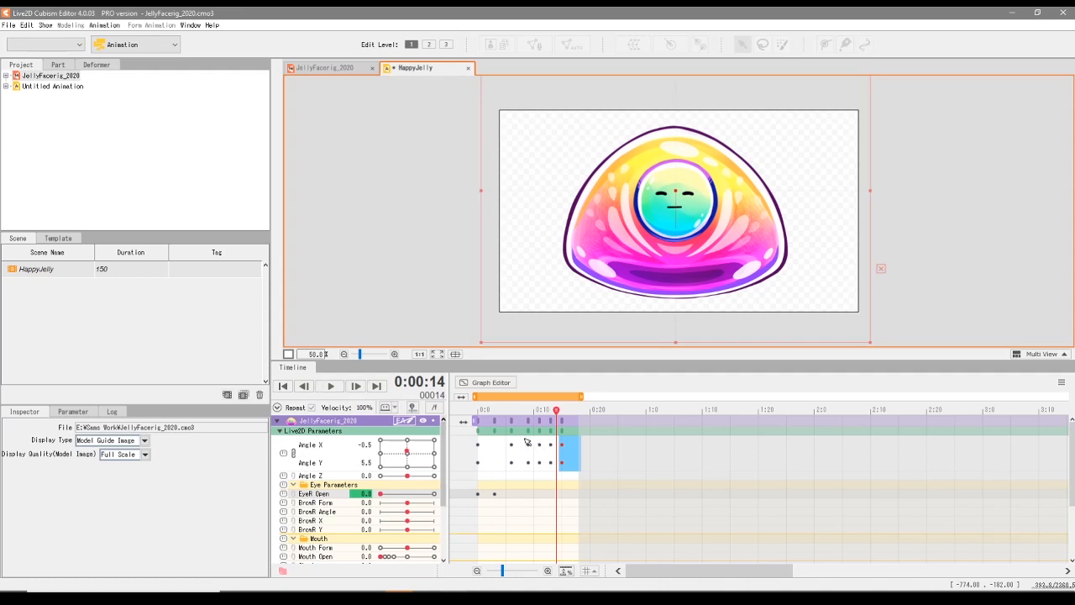
- Keyframe EyeR Open at 0.0 on frame 9 and 1.0 on frame 11, and play the loop
{"action": "left_click_drag", "start_coordinate": [518, 411], "coordinate": [501, 431]}
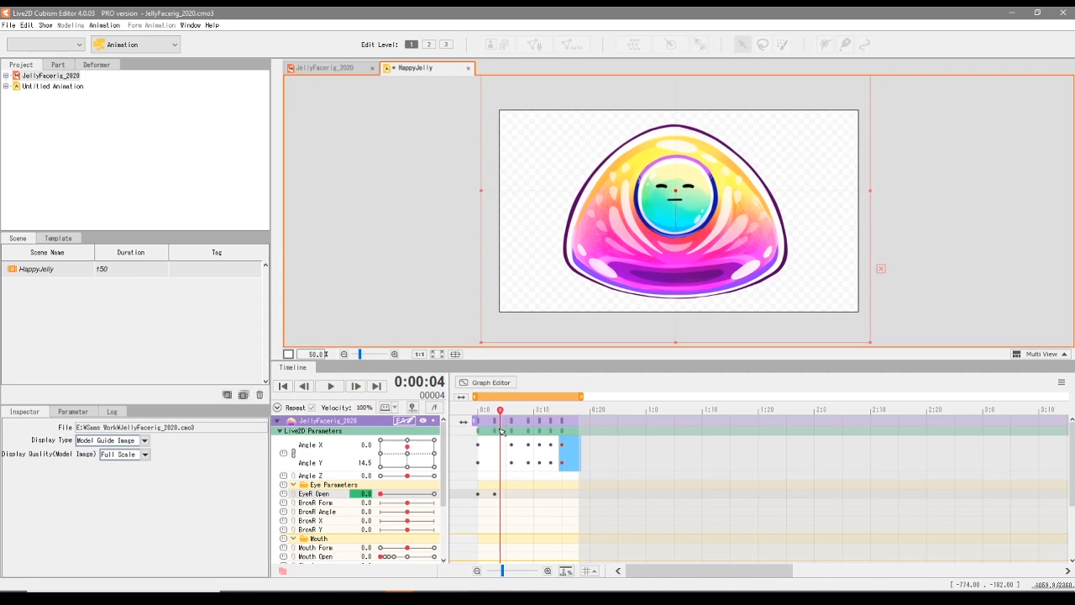
{"action": "left_click_drag", "start_coordinate": [501, 431], "coordinate": [529, 445]}
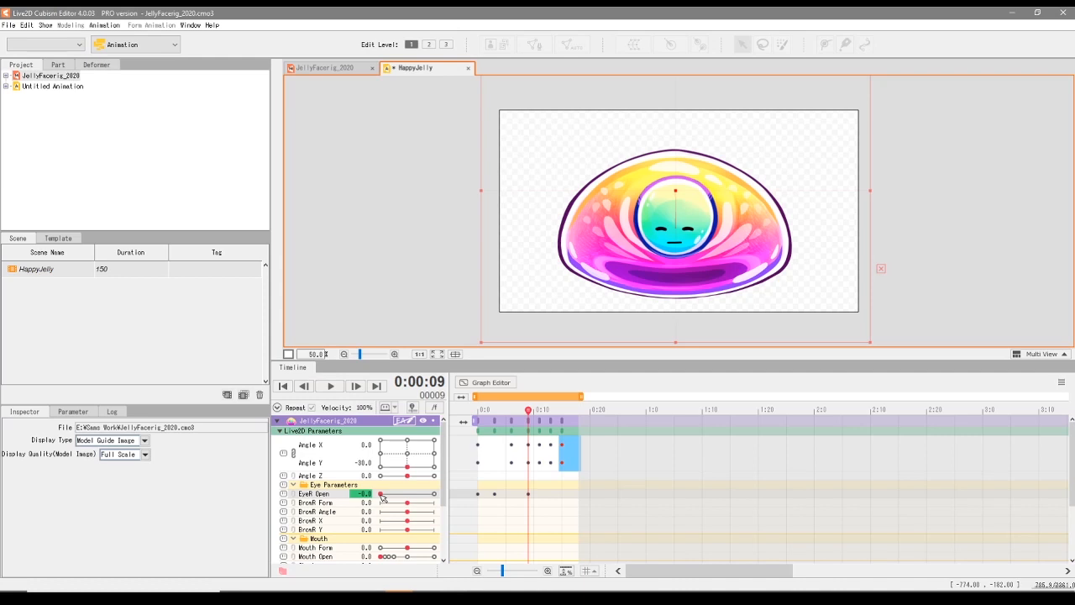
{"action": "mouse_move", "coordinate": [536, 417]}
{"action": "left_mouse_down"}
{"action": "mouse_move", "coordinate": [483, 427]}
{"action": "mouse_move", "coordinate": [542, 432]}
{"action": "left_mouse_up"}
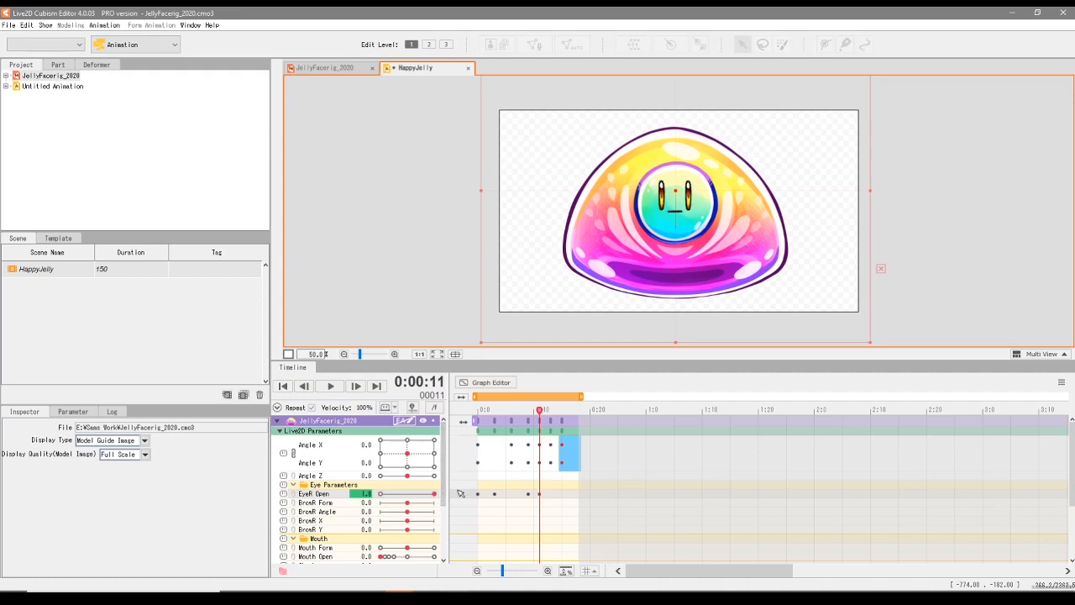
{"action": "left_click_drag", "start_coordinate": [542, 413], "coordinate": [460, 429]}
{"action": "left_click", "coordinate": [328, 387]}
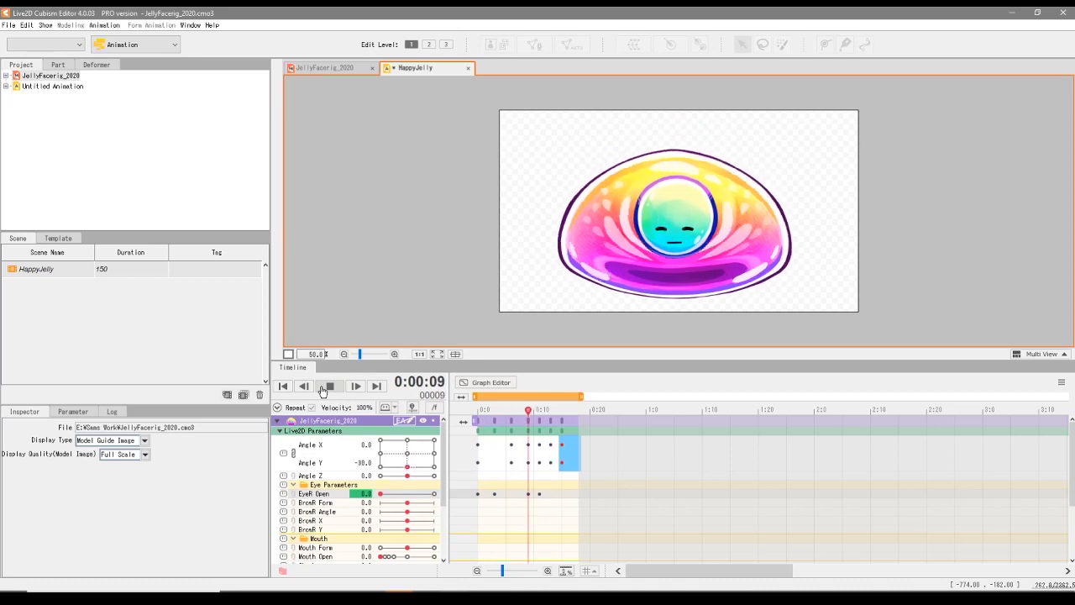
{"action": "left_click", "coordinate": [323, 388]}
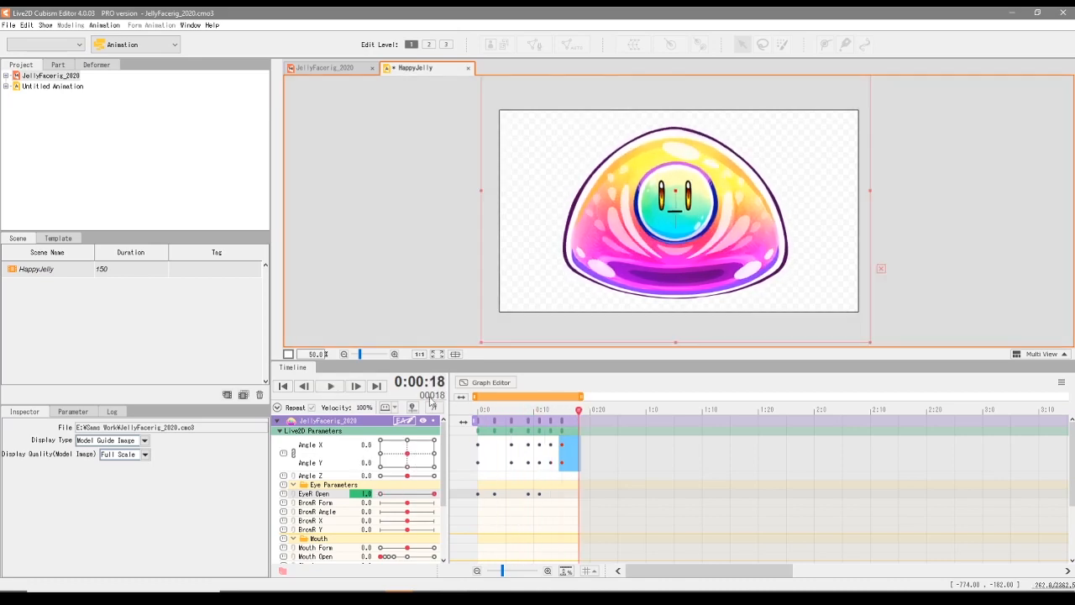
- Move the last EyeR Open keyframe to frame 12 and play the loop to check the blink
{"action": "left_click_drag", "start_coordinate": [539, 418], "coordinate": [509, 435]}
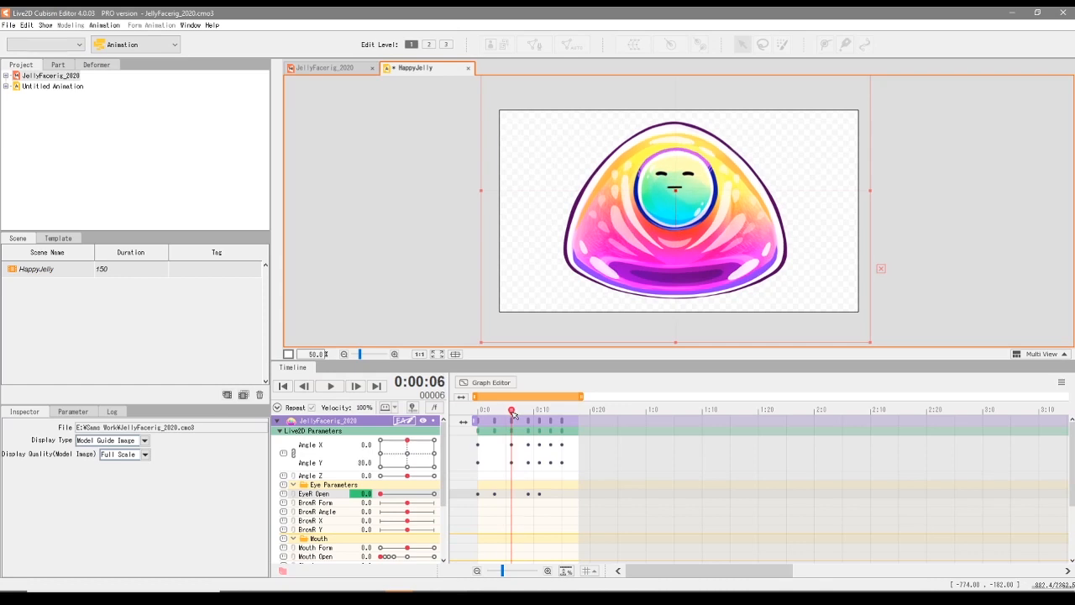
{"action": "left_click_drag", "start_coordinate": [513, 414], "coordinate": [495, 497]}
{"action": "left_click_drag", "start_coordinate": [495, 413], "coordinate": [469, 426]}
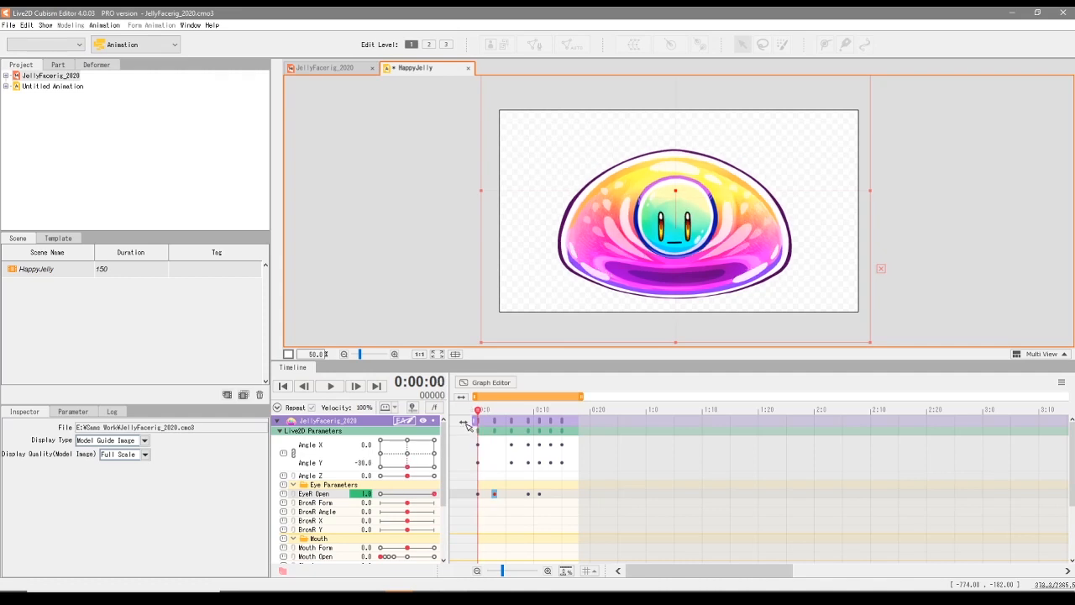
{"action": "left_click_drag", "start_coordinate": [478, 412], "coordinate": [497, 417]}
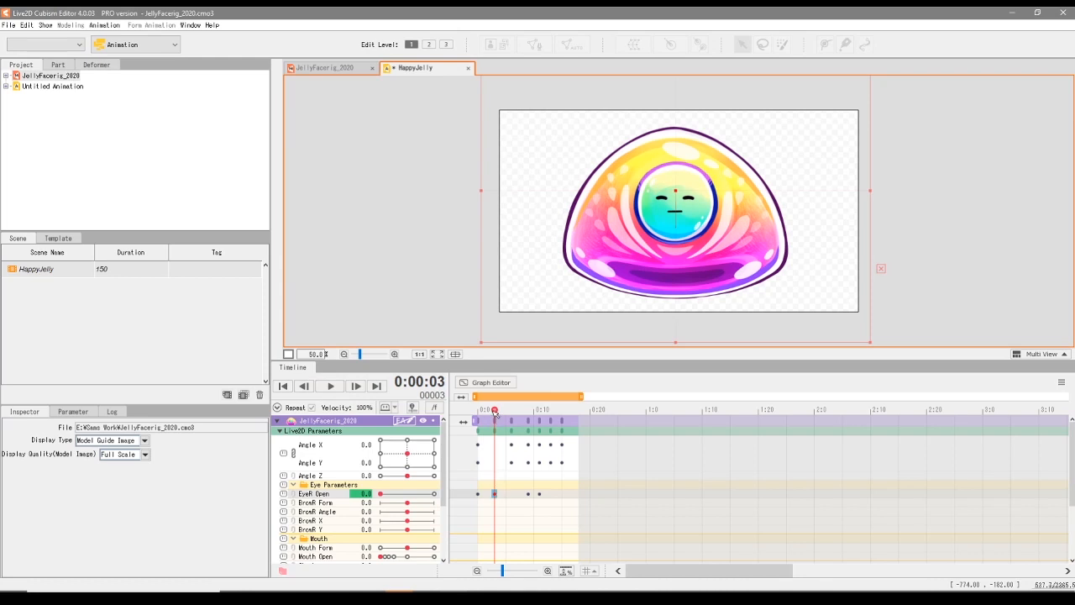
{"action": "left_click_drag", "start_coordinate": [498, 413], "coordinate": [531, 417]}
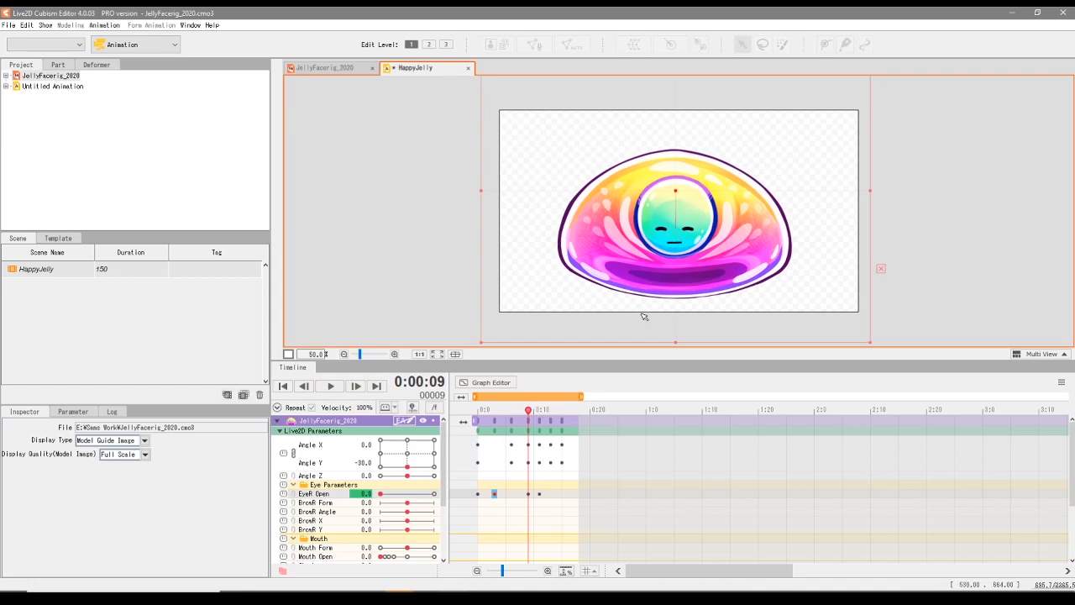
{"action": "mouse_move", "coordinate": [540, 422]}
{"action": "left_mouse_down"}
{"action": "mouse_move", "coordinate": [490, 411]}
{"action": "mouse_move", "coordinate": [540, 410]}
{"action": "left_mouse_up"}
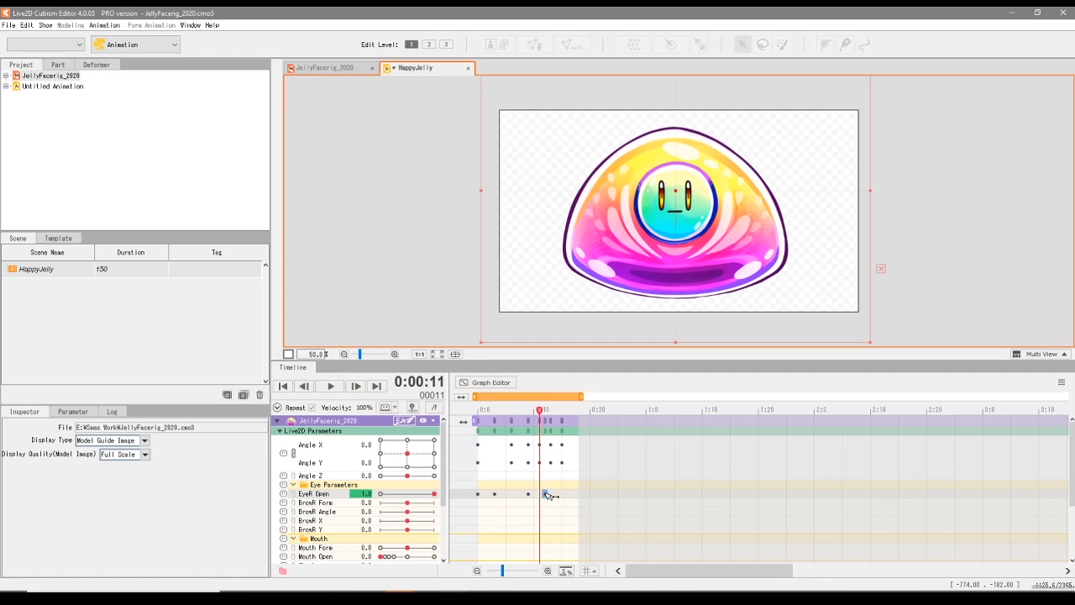
{"action": "left_click_drag", "start_coordinate": [546, 427], "coordinate": [461, 426]}
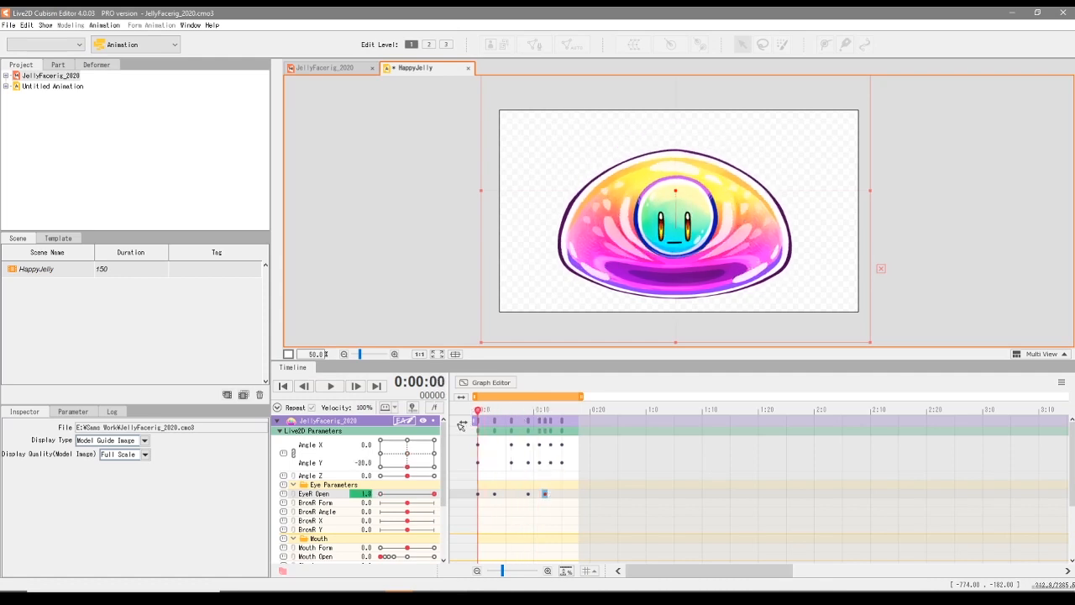
{"action": "left_click", "coordinate": [329, 387]}
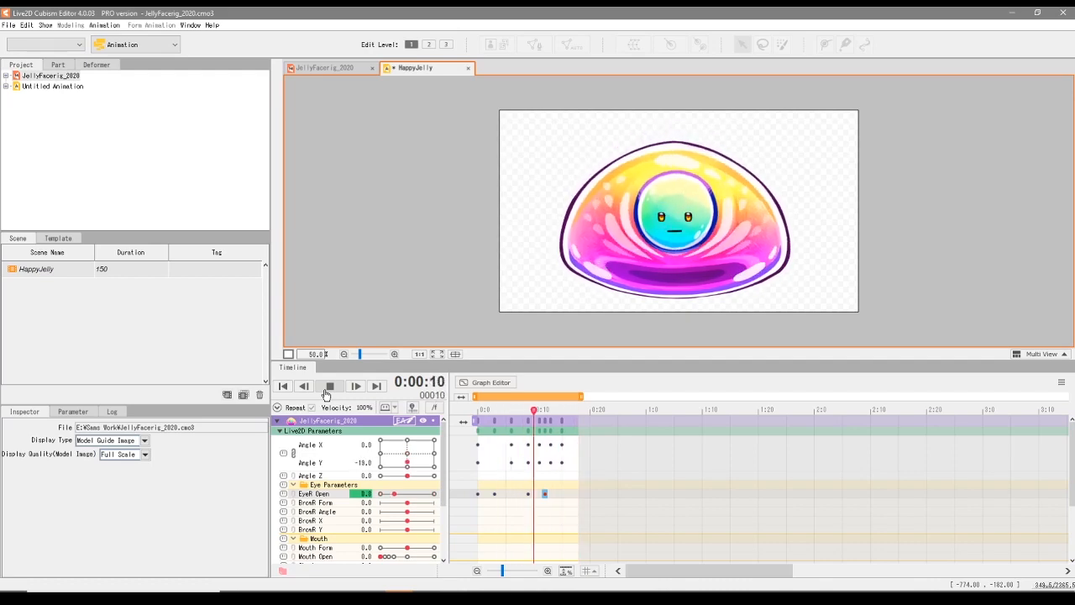
{"action": "left_click", "coordinate": [326, 392]}
- Keyframe Mouth Form at a slight smile on frame 0 and scrub the timeline to frame 12
{"action": "mouse_move", "coordinate": [485, 416]}
{"action": "left_mouse_down"}
{"action": "mouse_move", "coordinate": [561, 417]}
{"action": "mouse_move", "coordinate": [479, 417]}
{"action": "mouse_move", "coordinate": [552, 427]}
{"action": "mouse_move", "coordinate": [478, 424]}
{"action": "left_mouse_up"}
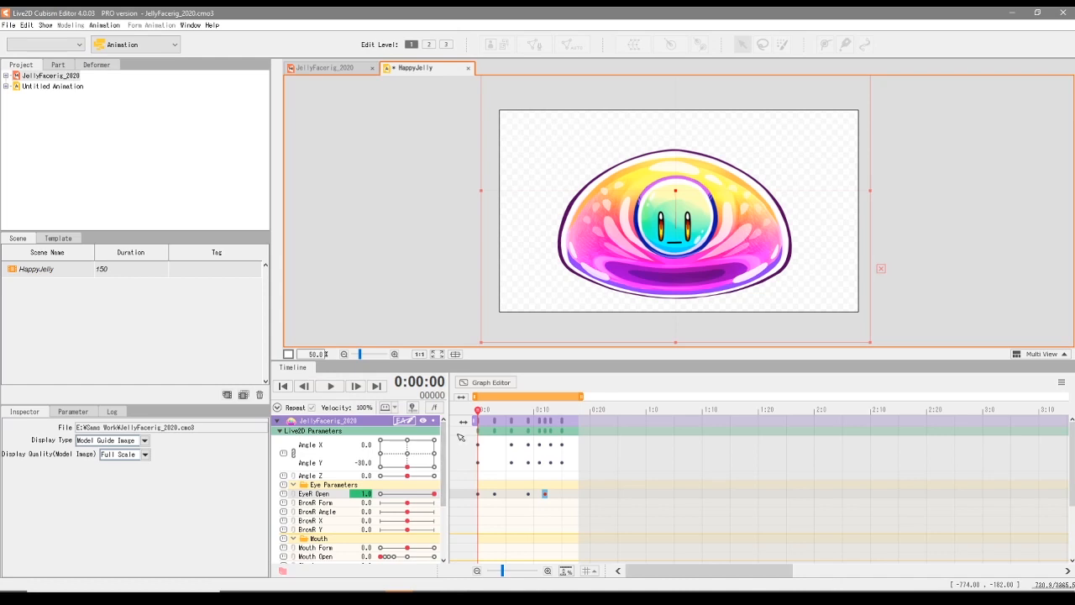
{"action": "scroll", "coordinate": [460, 470], "scroll_direction": "down", "scroll_amount": 1}
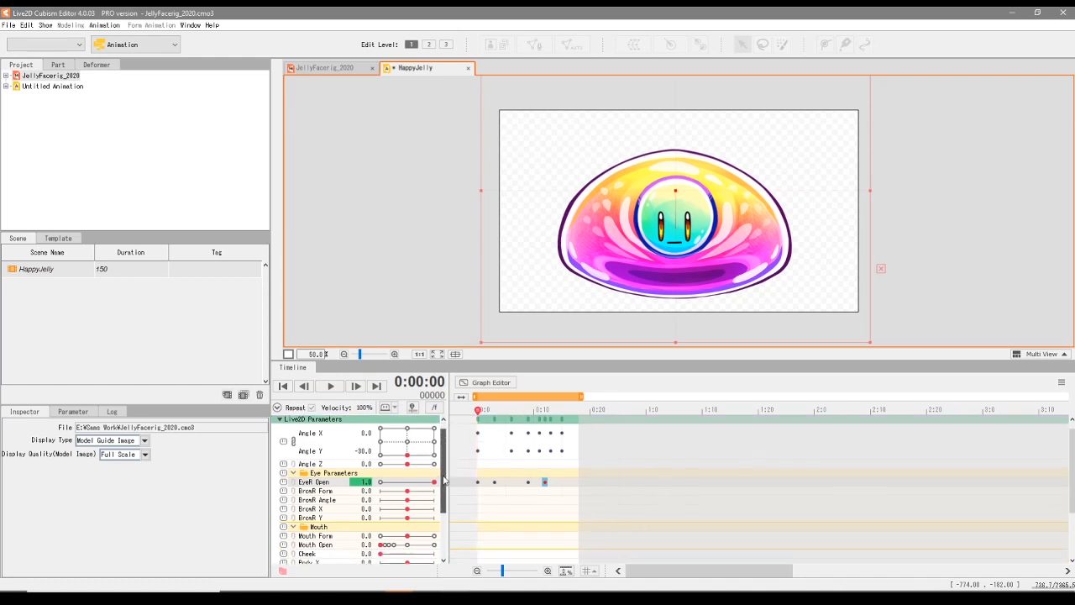
{"action": "left_click", "coordinate": [334, 543]}
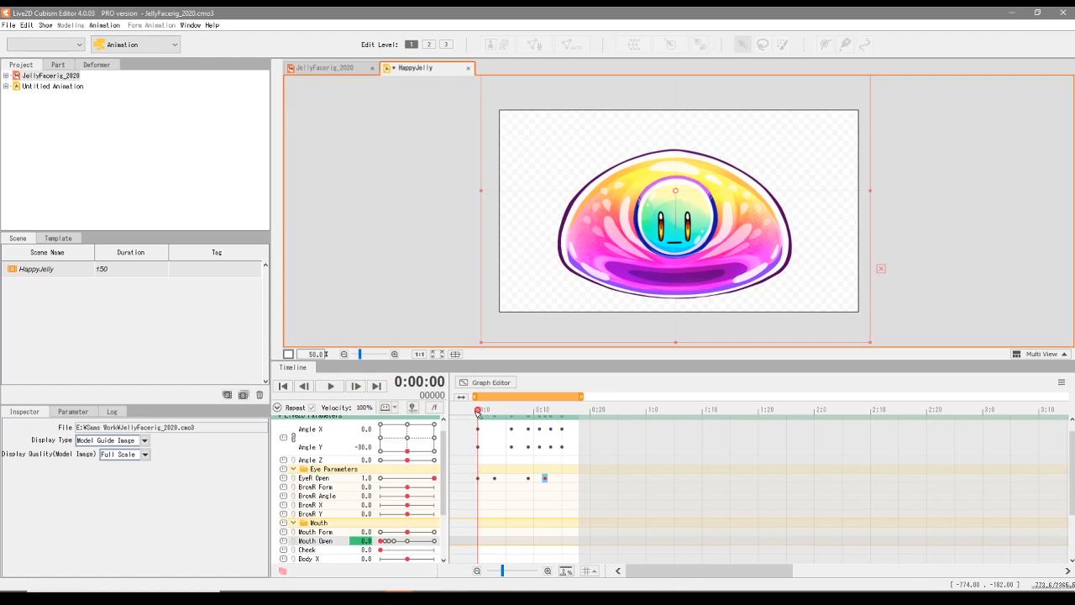
{"action": "left_click", "coordinate": [348, 533]}
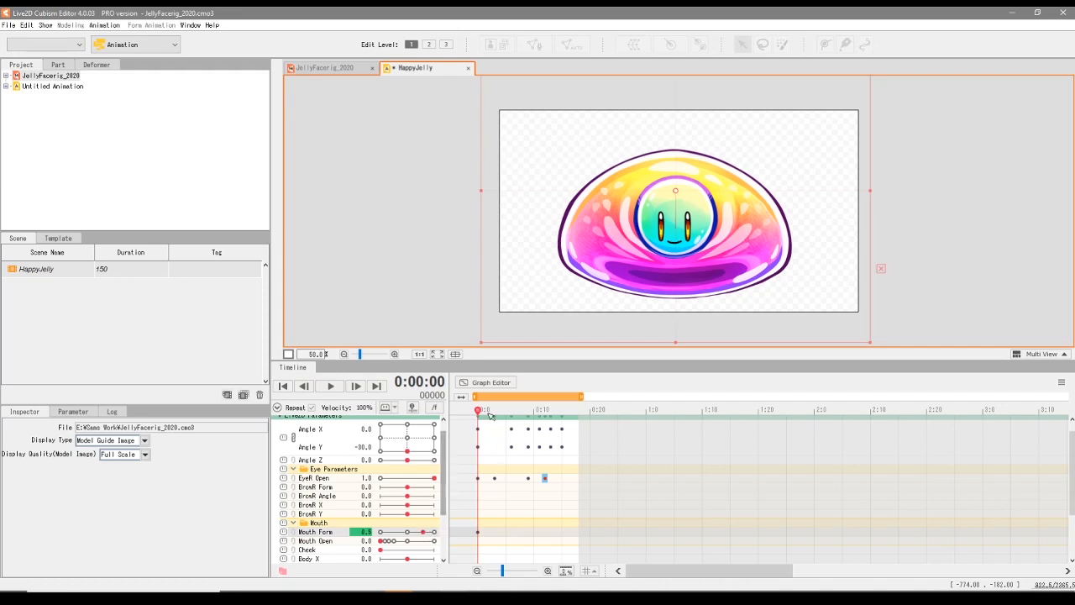
{"action": "left_click_drag", "start_coordinate": [481, 412], "coordinate": [547, 411]}
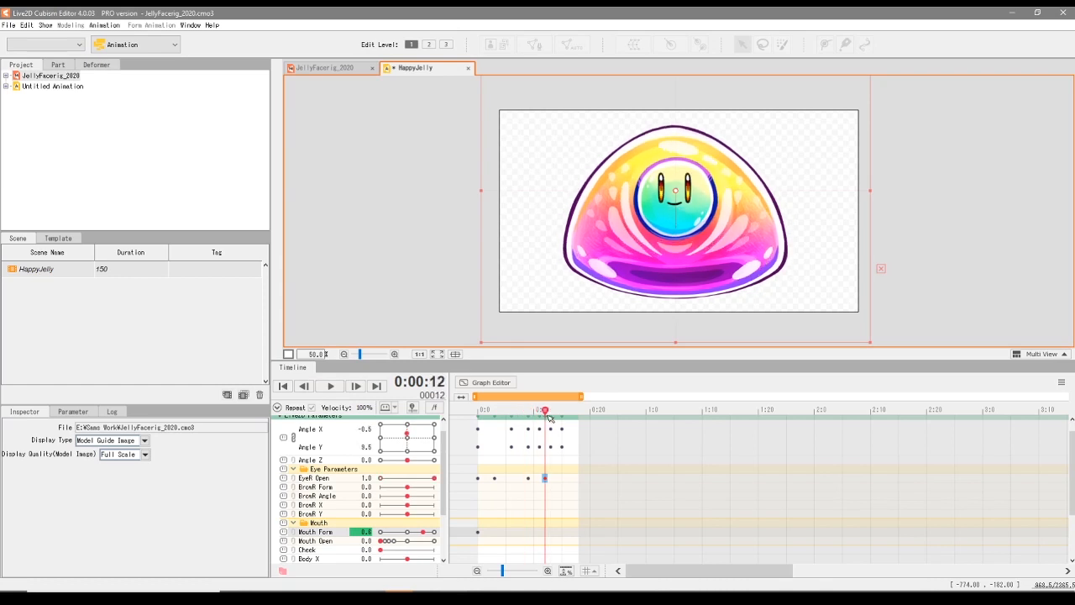
- Keyframe Mouth Form on frame 2 and at -1.0 on frame 4, with Mouth Open at 0.0 on frame 0 and 1.0 on frame 4
{"action": "left_click", "coordinate": [495, 410]}
{"action": "left_click_drag", "start_coordinate": [408, 531], "coordinate": [437, 536]}
{"action": "key", "text": "Left"}
{"action": "left_click", "coordinate": [503, 410]}
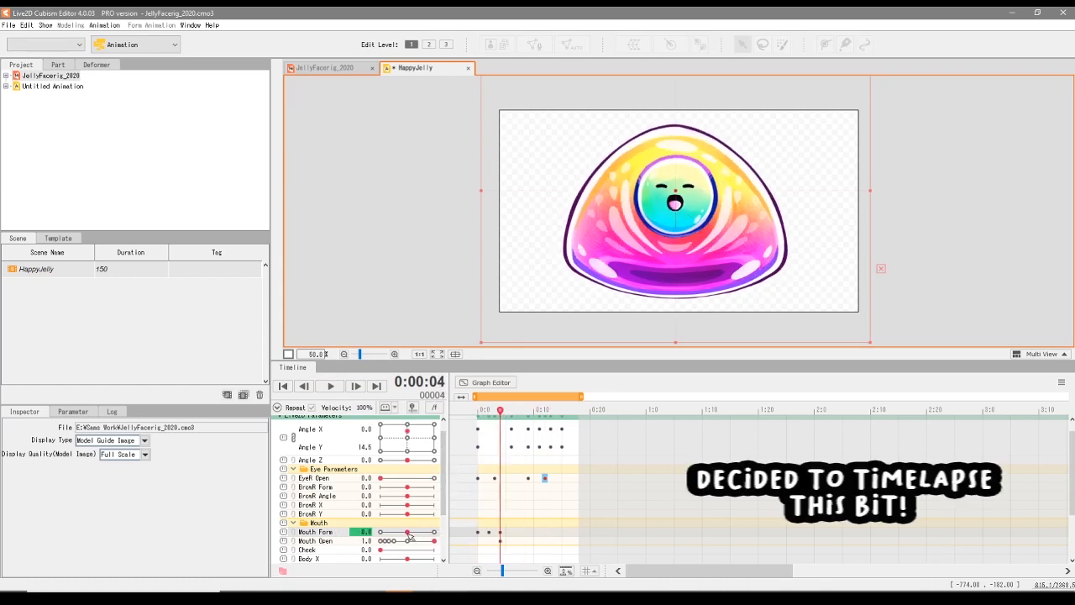
{"action": "left_click_drag", "start_coordinate": [502, 420], "coordinate": [468, 438]}
{"action": "left_click_drag", "start_coordinate": [411, 543], "coordinate": [386, 541]}
{"action": "left_click", "coordinate": [513, 411]}
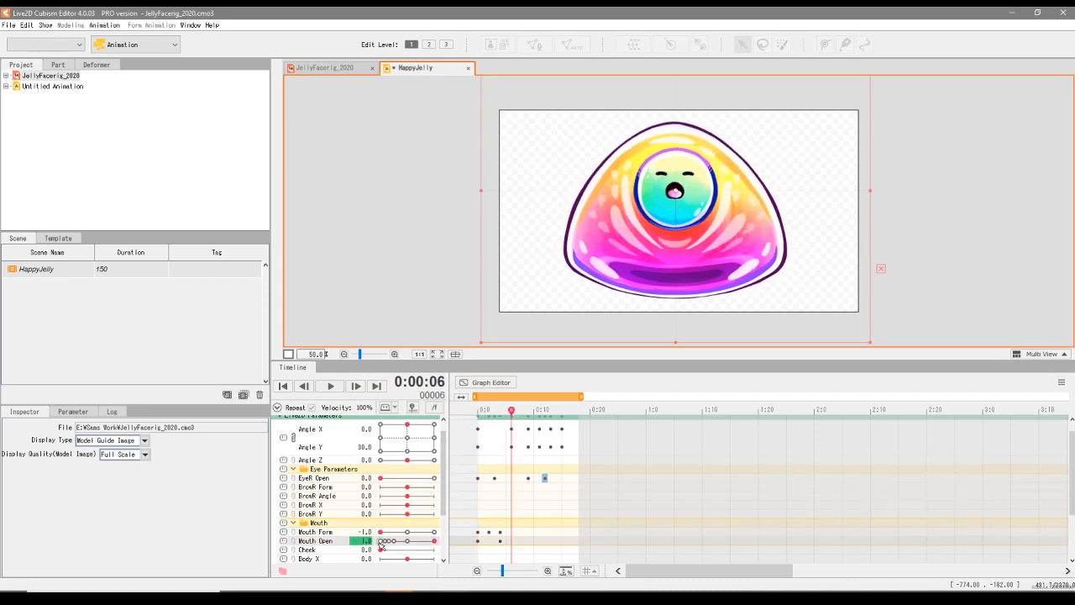
- Set Mouth Form to 1.0 on frame 4, keyframe Mouth Form and Mouth Open on frame 10, and play the loop
{"action": "left_click", "coordinate": [381, 535]}
{"action": "left_click_drag", "start_coordinate": [513, 411], "coordinate": [451, 440]}
{"action": "left_click", "coordinate": [330, 387]}
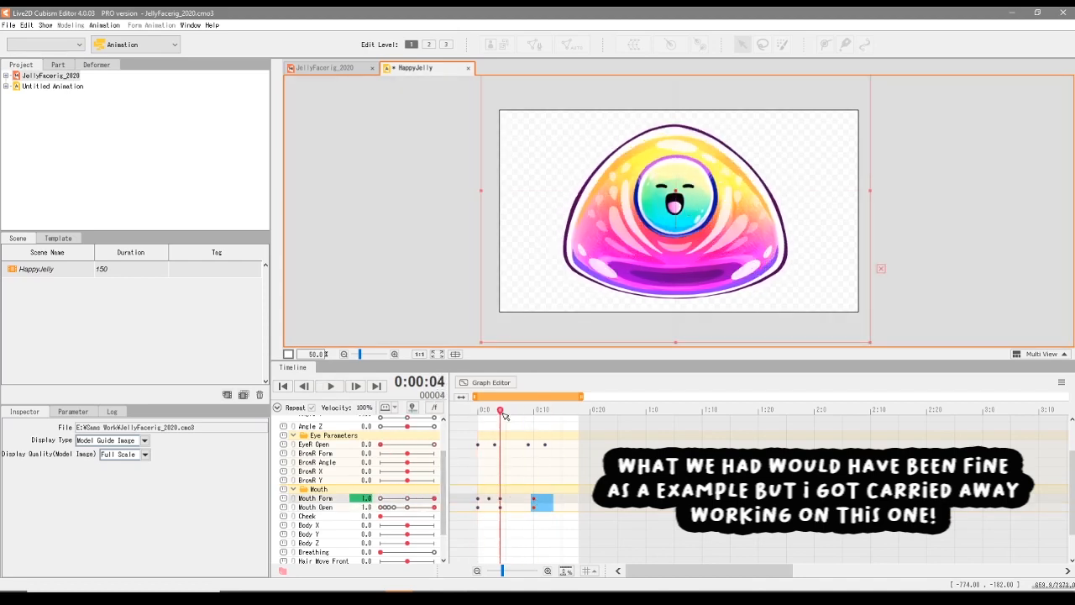
{"action": "left_click", "coordinate": [330, 387]}
- Keyframe Mouth Form at 1.0 and Mouth Open at 0.0 on frame 12, and play the loop
{"action": "left_click_drag", "start_coordinate": [489, 410], "coordinate": [546, 414]}
{"action": "left_click", "coordinate": [434, 498]}
{"action": "left_click", "coordinate": [407, 507]}
{"action": "left_click", "coordinate": [381, 507]}
{"action": "left_click", "coordinate": [434, 499]}
{"action": "left_click", "coordinate": [329, 386]}
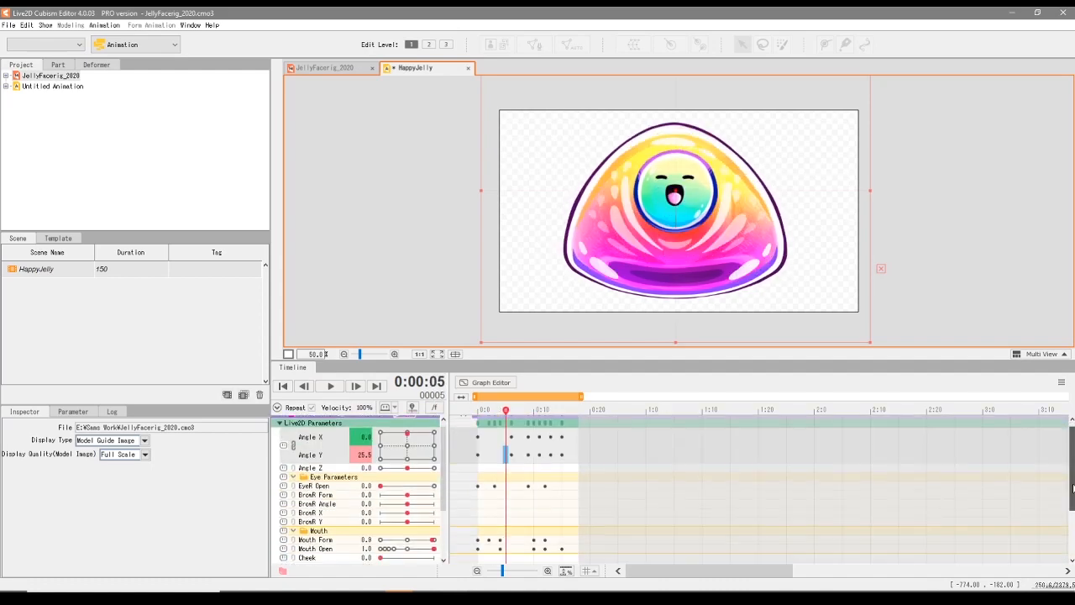
- Remove the extra Mouth Open keyframe on frame 15 and scrub the timeline back to frame 0
{"action": "left_click", "coordinate": [557, 414]}
{"action": "left_click", "coordinate": [421, 540]}
{"action": "scroll", "coordinate": [471, 504], "scroll_direction": "up", "scroll_amount": 1}
{"action": "mouse_move", "coordinate": [556, 428]}
{"action": "left_mouse_down"}
{"action": "mouse_move", "coordinate": [573, 428]}
{"action": "mouse_move", "coordinate": [557, 431]}
{"action": "left_mouse_up"}
{"action": "scroll", "coordinate": [557, 431], "scroll_direction": "down", "scroll_amount": 1}
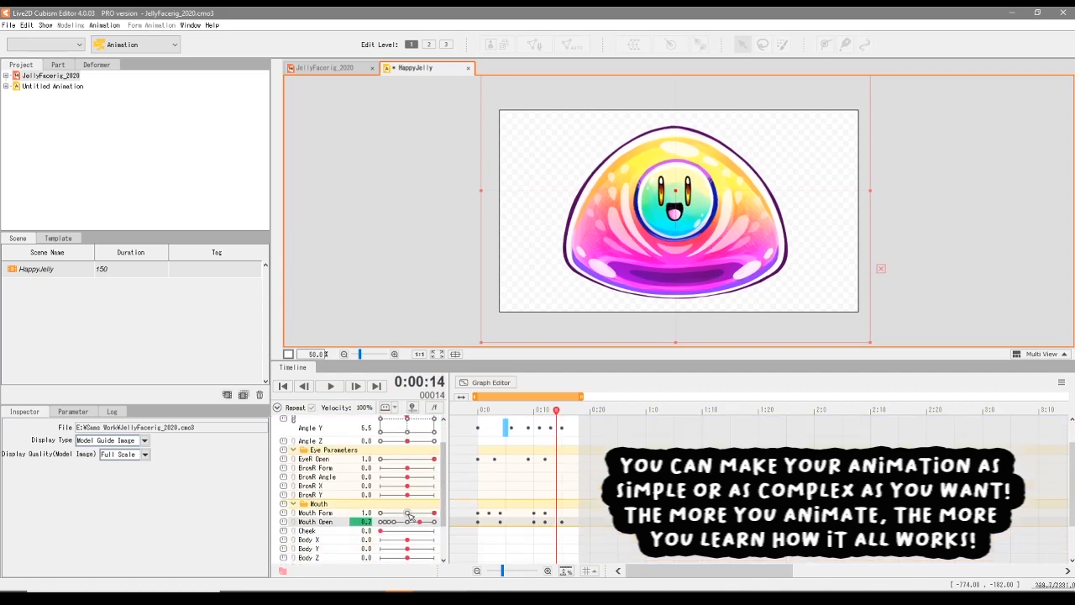
{"action": "left_click", "coordinate": [562, 409]}
{"action": "left_click_drag", "start_coordinate": [588, 410], "coordinate": [477, 410]}
- Keyframe Angle Z at 0.0 on frame 0, -30.0 on frame 6 and 30.0 on frame 9, and play the loop
{"action": "left_click", "coordinate": [409, 442]}
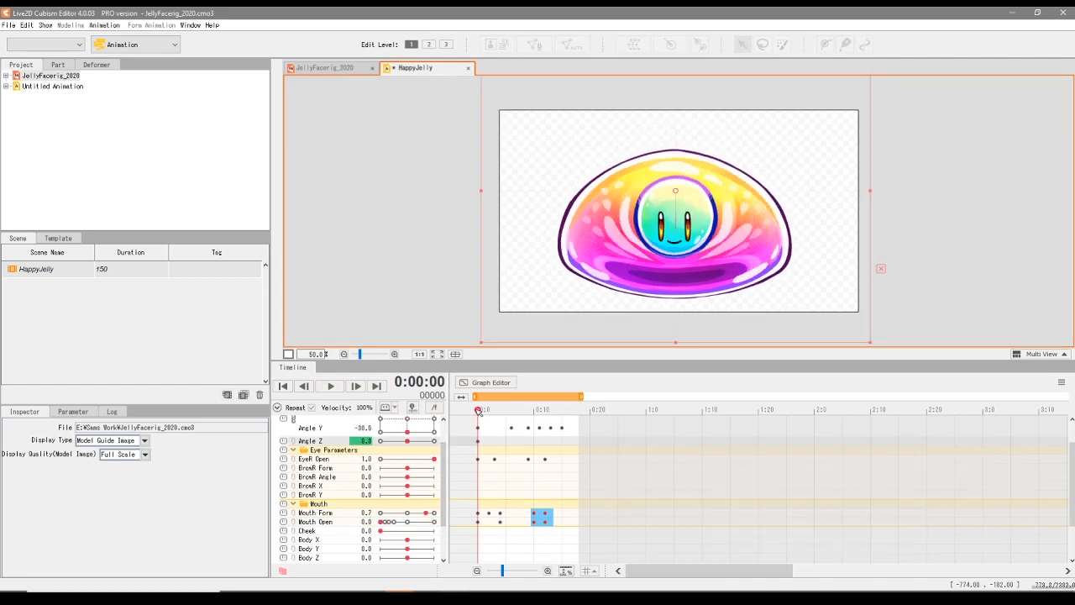
{"action": "left_click", "coordinate": [513, 429]}
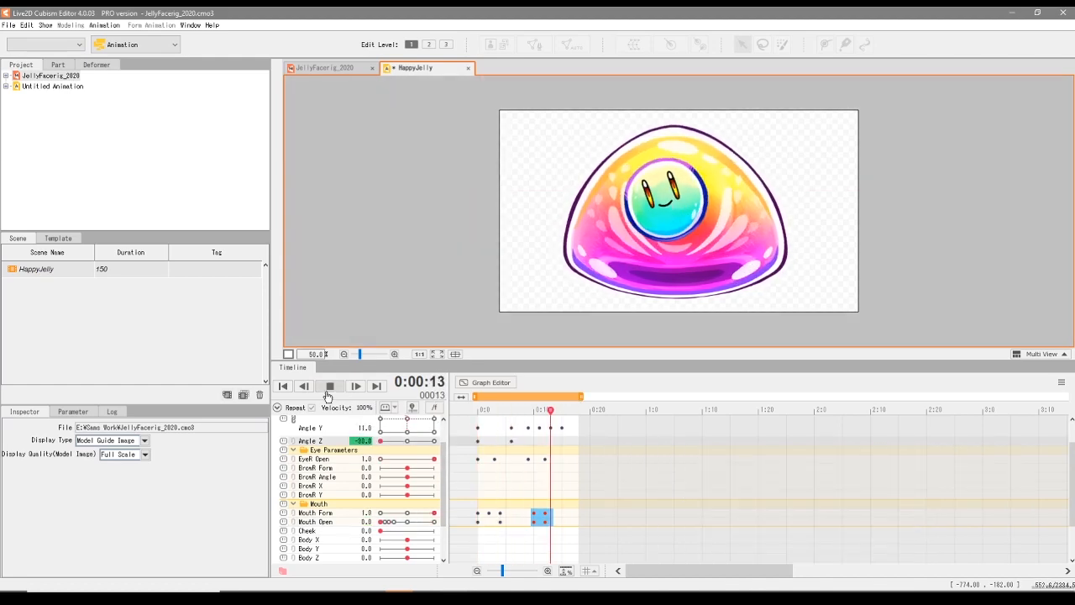
{"action": "left_click", "coordinate": [330, 386]}
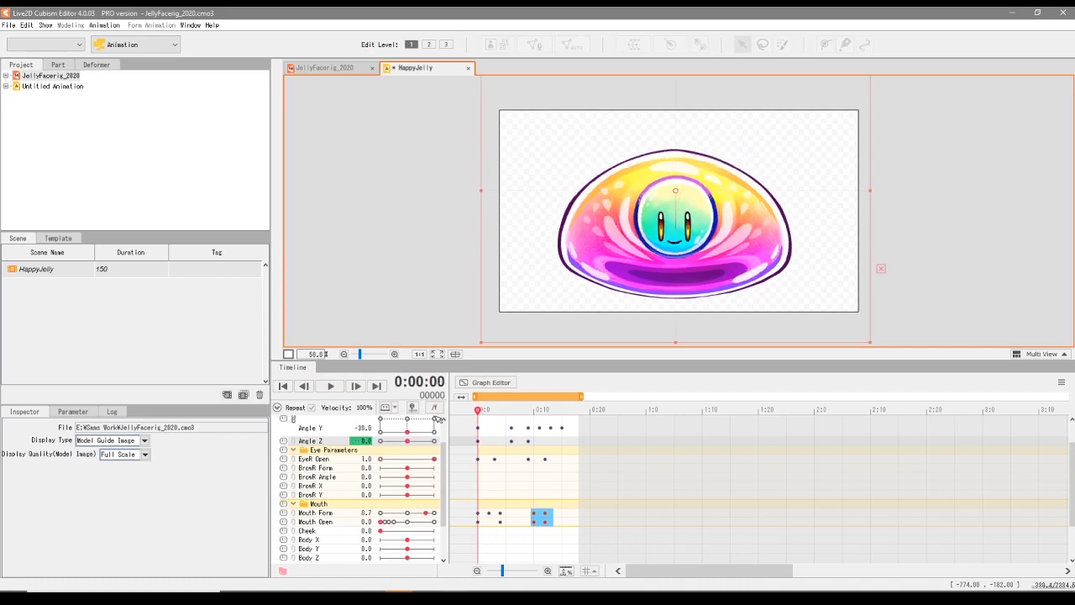
{"action": "left_click", "coordinate": [328, 386]}
{"action": "left_click", "coordinate": [325, 390]}
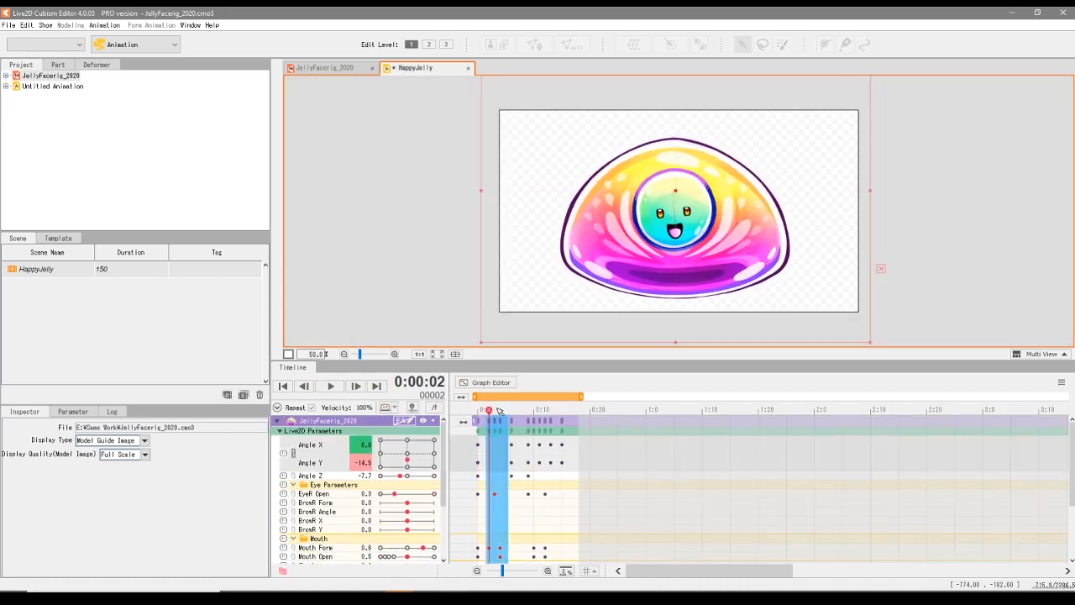
{"action": "left_click", "coordinate": [331, 387]}
- Try alternating Breathing between 0.0 and 1.0 across the loop, and delete those Breathing keyframes
{"action": "scroll", "coordinate": [504, 487], "scroll_direction": "down", "scroll_amount": 4}
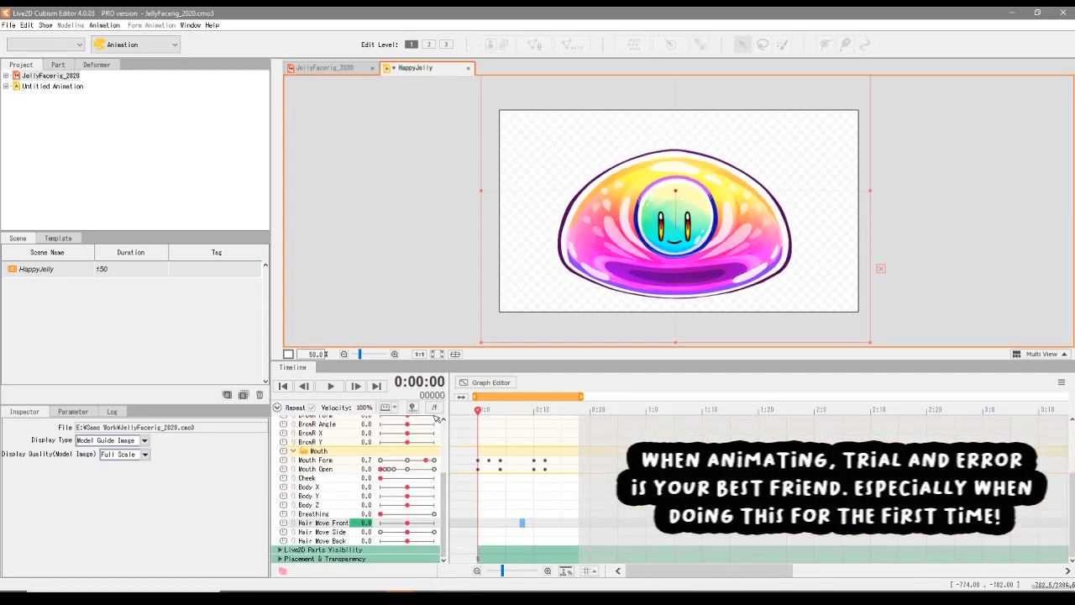
{"action": "left_click", "coordinate": [381, 514]}
{"action": "left_click", "coordinate": [434, 514]}
{"action": "left_click_drag", "start_coordinate": [478, 411], "coordinate": [544, 455]}
{"action": "left_click", "coordinate": [381, 514]}
{"action": "left_click_drag", "start_coordinate": [546, 412], "coordinate": [512, 433]}
{"action": "left_click", "coordinate": [434, 514]}
{"action": "left_click", "coordinate": [341, 533]}
{"action": "left_click_drag", "start_coordinate": [576, 514], "coordinate": [478, 514]}
{"action": "key", "text": "Delete"}
- Keyframe Breathing alternately at 0.0 and 1.0 across the 18-frame loop
{"action": "left_click", "coordinate": [381, 514]}
{"action": "left_click_drag", "start_coordinate": [511, 411], "coordinate": [489, 414]}
{"action": "left_click", "coordinate": [489, 514]}
{"action": "left_click", "coordinate": [434, 514]}
{"action": "left_click", "coordinate": [380, 514]}
{"action": "left_click", "coordinate": [434, 514]}
{"action": "left_click", "coordinate": [406, 521]}
{"action": "left_click", "coordinate": [380, 514]}
{"action": "left_click", "coordinate": [435, 514]}
- Keyframe Hair Move Side swinging between -1.0 and 1.0 from frame 0 to frame 11, and play the loop
{"action": "left_click", "coordinate": [380, 532]}
{"action": "left_click", "coordinate": [407, 531]}
{"action": "mouse_move", "coordinate": [489, 411]}
{"action": "left_mouse_down"}
{"action": "mouse_move", "coordinate": [478, 413]}
{"action": "mouse_move", "coordinate": [524, 423]}
{"action": "mouse_move", "coordinate": [478, 416]}
{"action": "left_mouse_up"}
{"action": "left_click", "coordinate": [434, 532]}
{"action": "left_click", "coordinate": [408, 531]}
{"action": "key", "text": "space"}
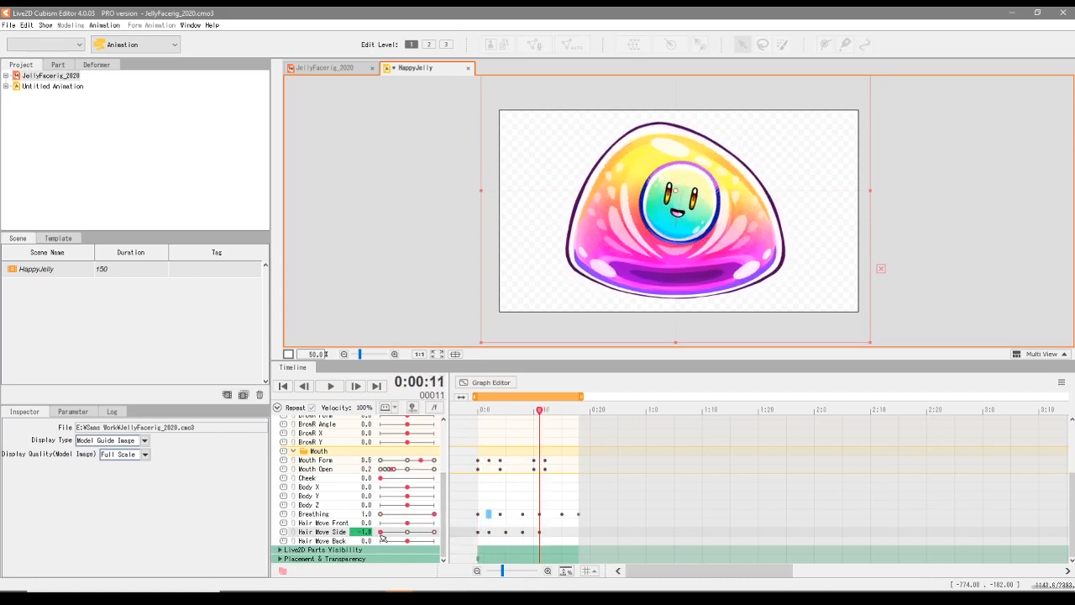
- Move the Hair Move Side keyframe on frame 8 to frame 6 and play the loop
{"action": "key", "text": "space"}
{"action": "left_click_drag", "start_coordinate": [478, 411], "coordinate": [511, 442]}
{"action": "left_click_drag", "start_coordinate": [523, 532], "coordinate": [512, 531]}
{"action": "mouse_move", "coordinate": [531, 412]}
{"action": "left_mouse_down"}
{"action": "mouse_move", "coordinate": [540, 425]}
{"action": "mouse_move", "coordinate": [511, 432]}
{"action": "mouse_move", "coordinate": [540, 424]}
{"action": "mouse_move", "coordinate": [529, 418]}
{"action": "left_mouse_up"}
{"action": "left_click", "coordinate": [330, 385]}
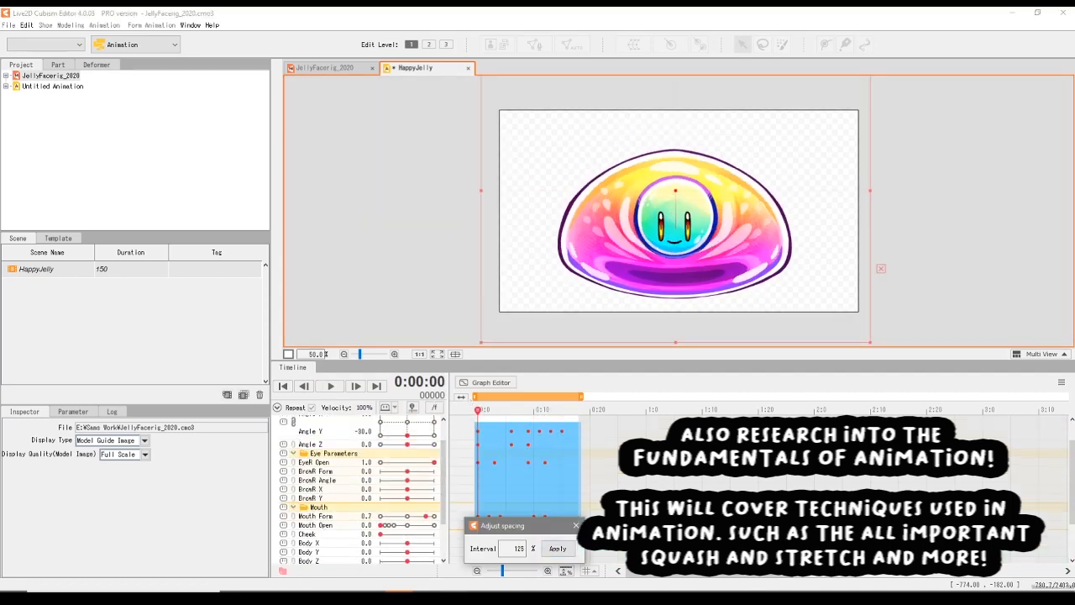
- Stretch all selected keyframes with a 140% spacing interval and extend the work area to frame 30
{"action": "left_click", "coordinate": [557, 549]}
{"action": "left_click", "coordinate": [558, 548]}
{"action": "left_click", "coordinate": [330, 387]}
{"action": "double_click", "coordinate": [520, 549]}
{"action": "type", "text": "140"}
{"action": "left_click", "coordinate": [560, 551]}
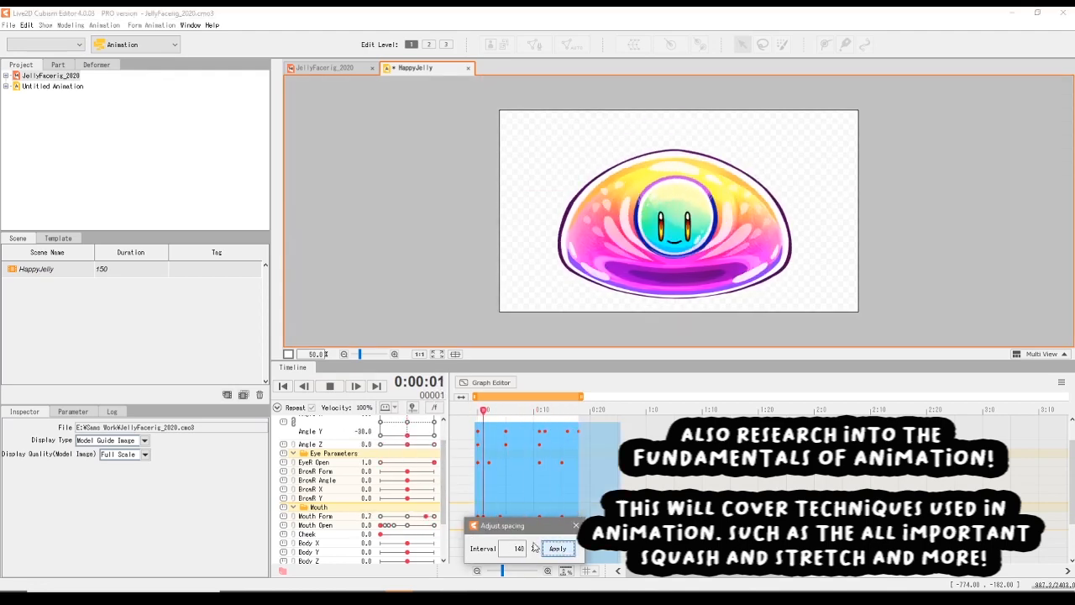
{"action": "left_click_drag", "start_coordinate": [582, 396], "coordinate": [647, 396]}
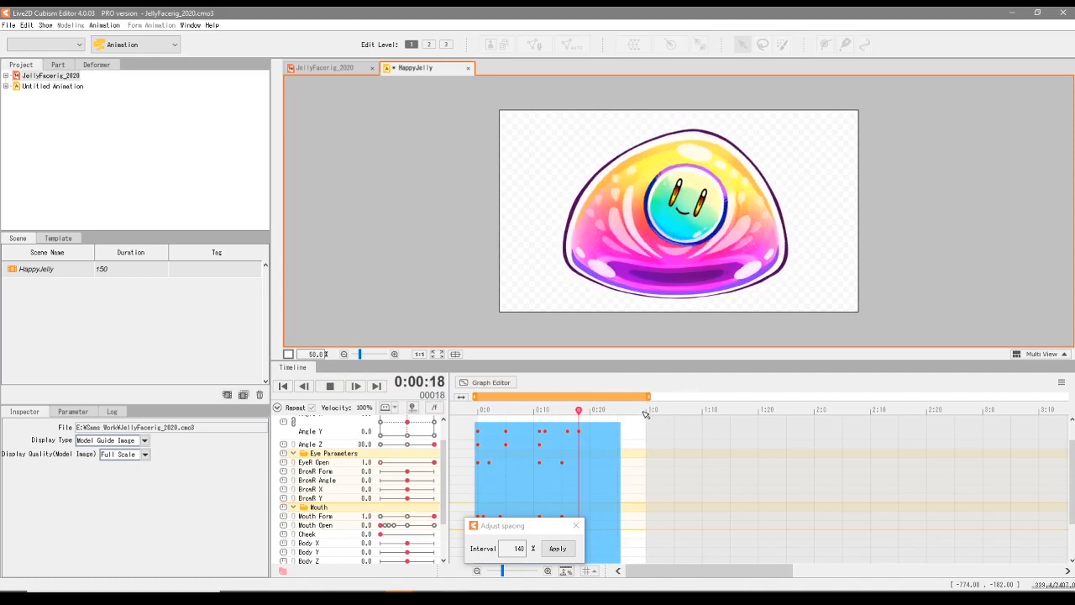
- Spread the selected keyframes further with larger spacing intervals, the last one at 150%
{"action": "left_click", "coordinate": [522, 549]}
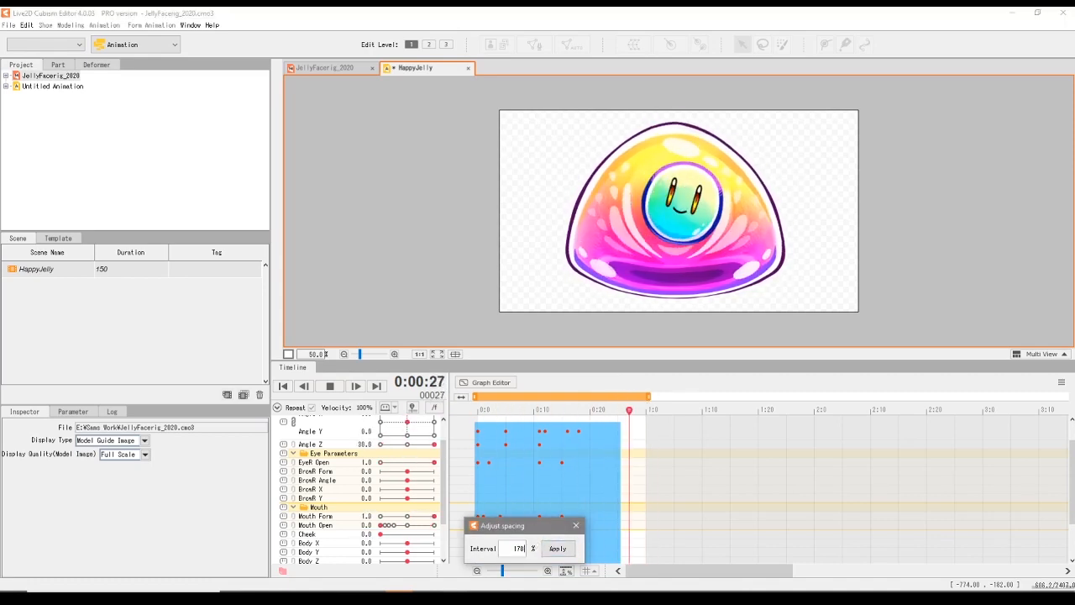
{"action": "key", "text": "BackSpace"}
{"action": "type", "text": "4"}
{"action": "left_click", "coordinate": [557, 549]}
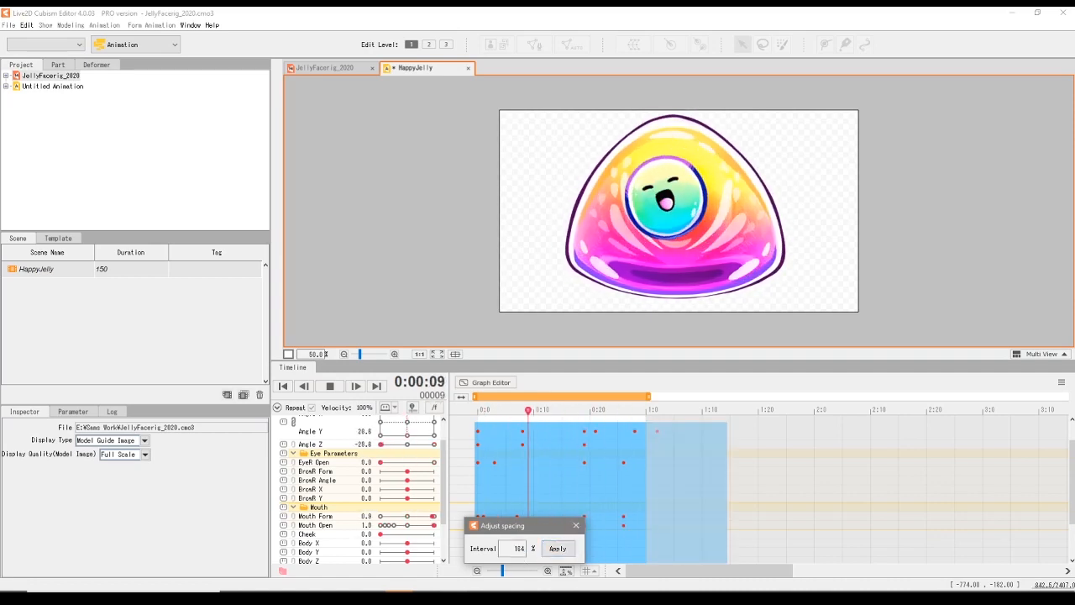
{"action": "double_click", "coordinate": [520, 549]}
{"action": "type", "text": "150"}
{"action": "left_click", "coordinate": [558, 548]}
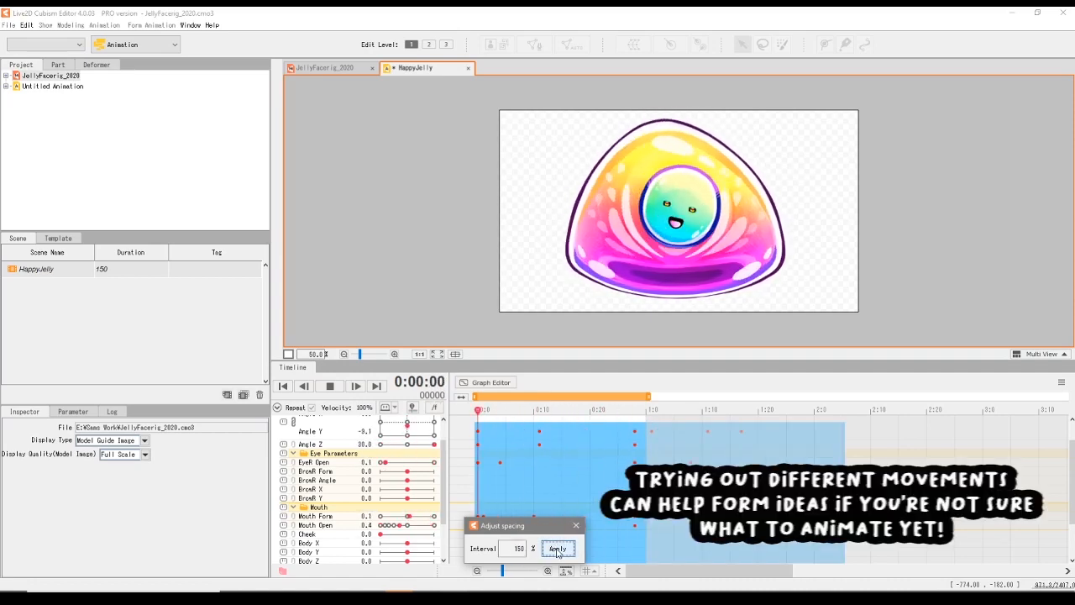
- Tighten the selected keyframes with an 87% spacing interval
{"action": "double_click", "coordinate": [520, 548]}
{"action": "type", "text": "80"}
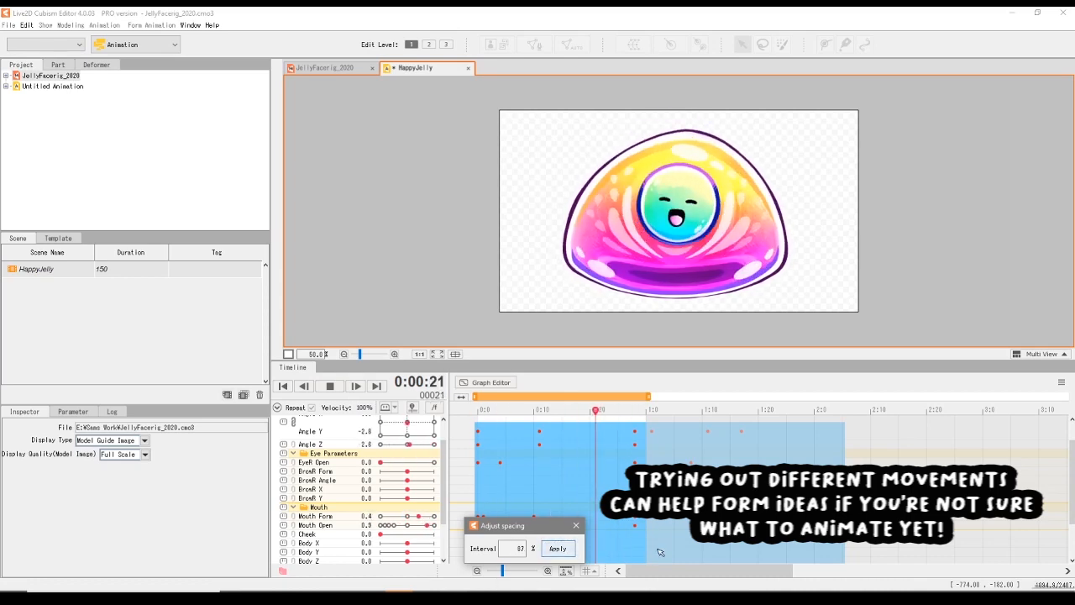
{"action": "left_click", "coordinate": [558, 548]}
{"action": "left_click", "coordinate": [557, 548]}
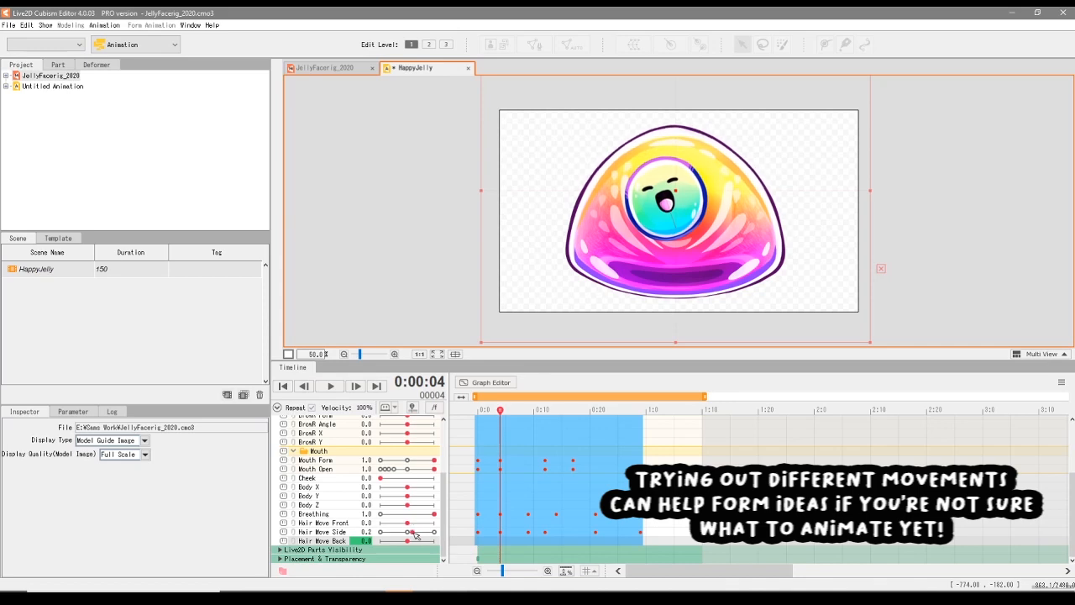
- Keyframe Hair Move Side at 1.0 on frame 15 and -1.0 on frame 18, and play the loop
{"action": "left_click", "coordinate": [415, 535]}
{"action": "left_click_drag", "start_coordinate": [503, 449], "coordinate": [566, 552]}
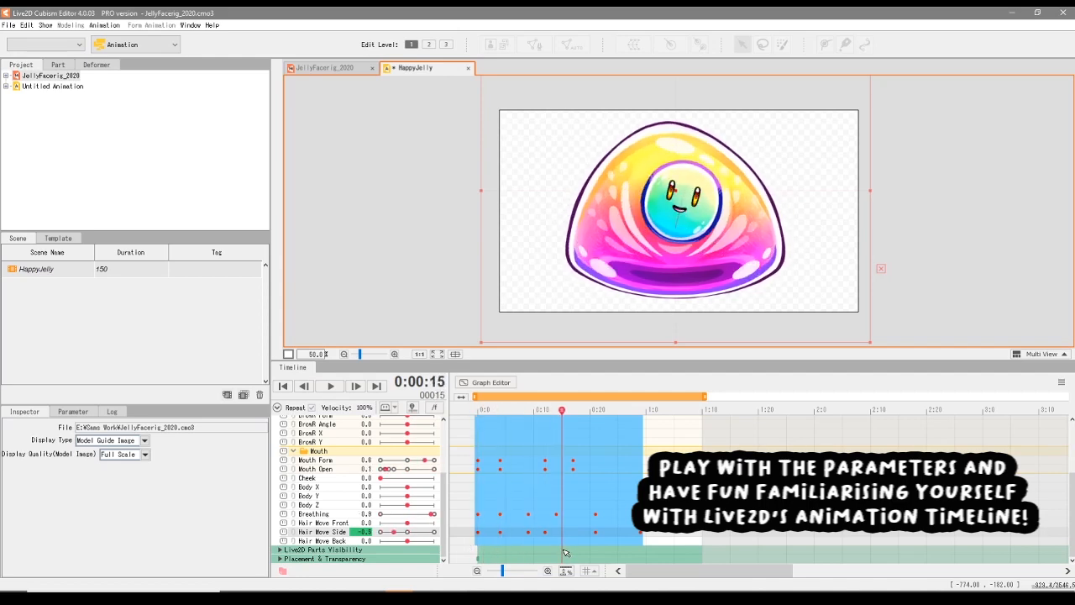
{"action": "left_click_drag", "start_coordinate": [563, 447], "coordinate": [578, 488]}
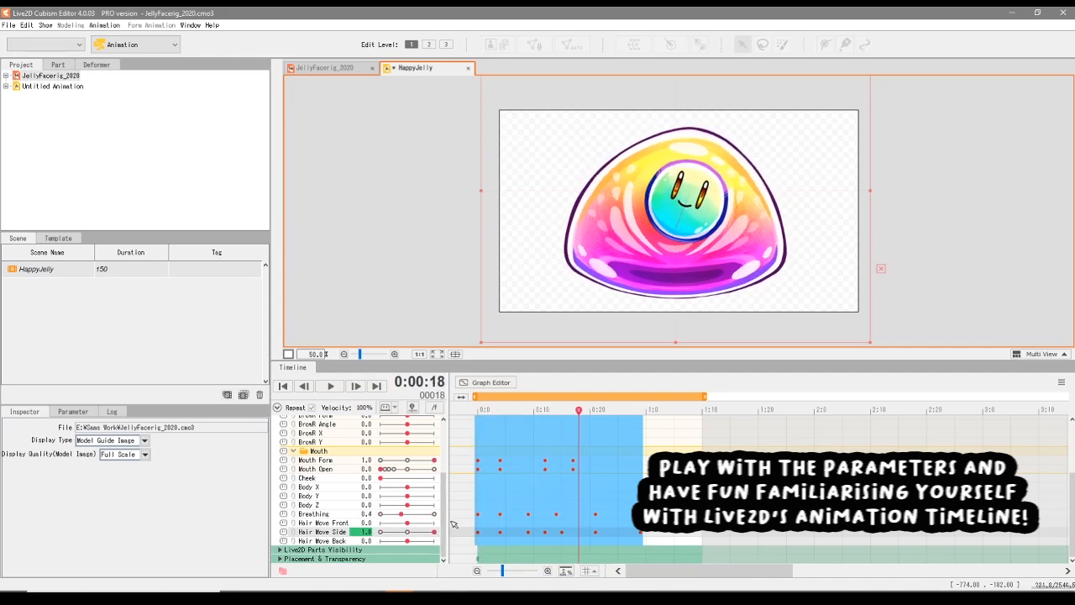
{"action": "mouse_move", "coordinate": [579, 411]}
{"action": "left_mouse_down"}
{"action": "mouse_move", "coordinate": [611, 410]}
{"action": "mouse_move", "coordinate": [579, 411]}
{"action": "left_mouse_up"}
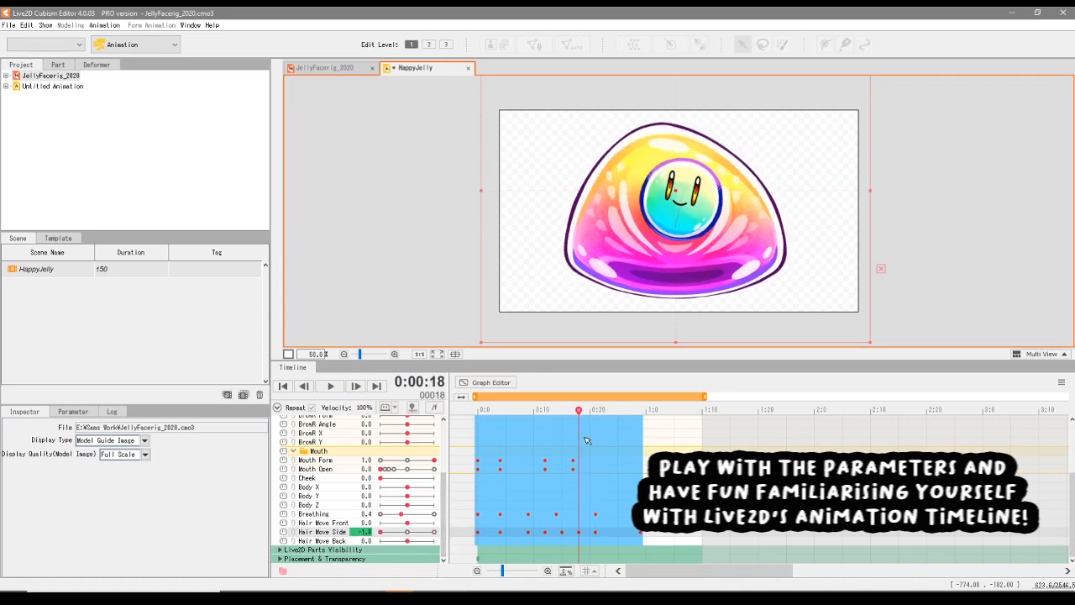
{"action": "key", "text": "space"}
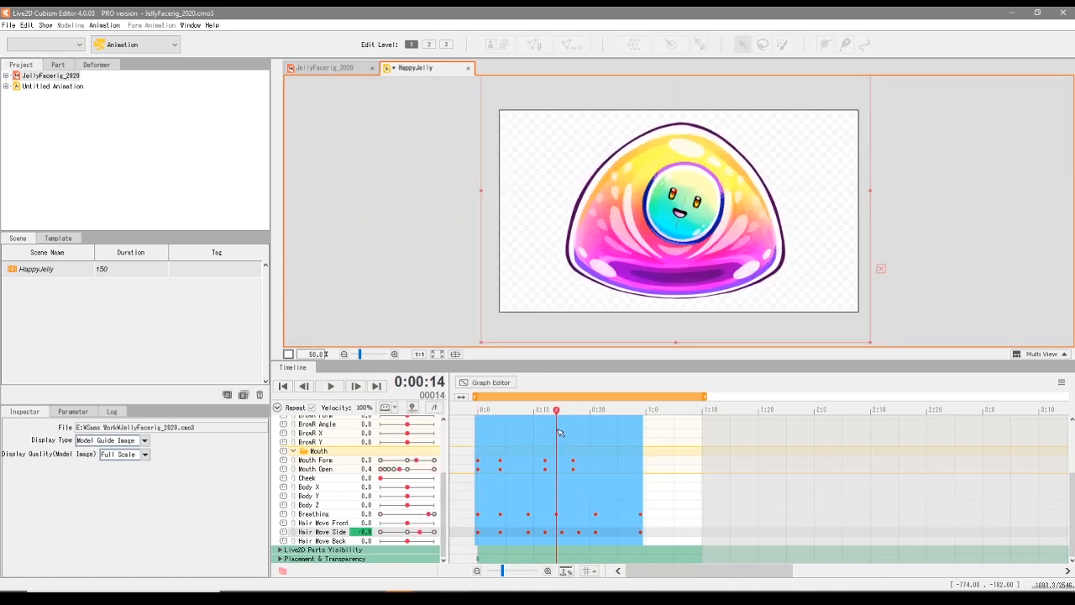
- Move the last Hair Move Side keyframe to frame 25 and play the loop
{"action": "left_click", "coordinate": [578, 451]}
{"action": "left_click_drag", "start_coordinate": [580, 438], "coordinate": [596, 438]}
{"action": "left_click_drag", "start_coordinate": [688, 433], "coordinate": [646, 446]}
{"action": "left_click", "coordinate": [618, 532]}
{"action": "left_click", "coordinate": [331, 386]}
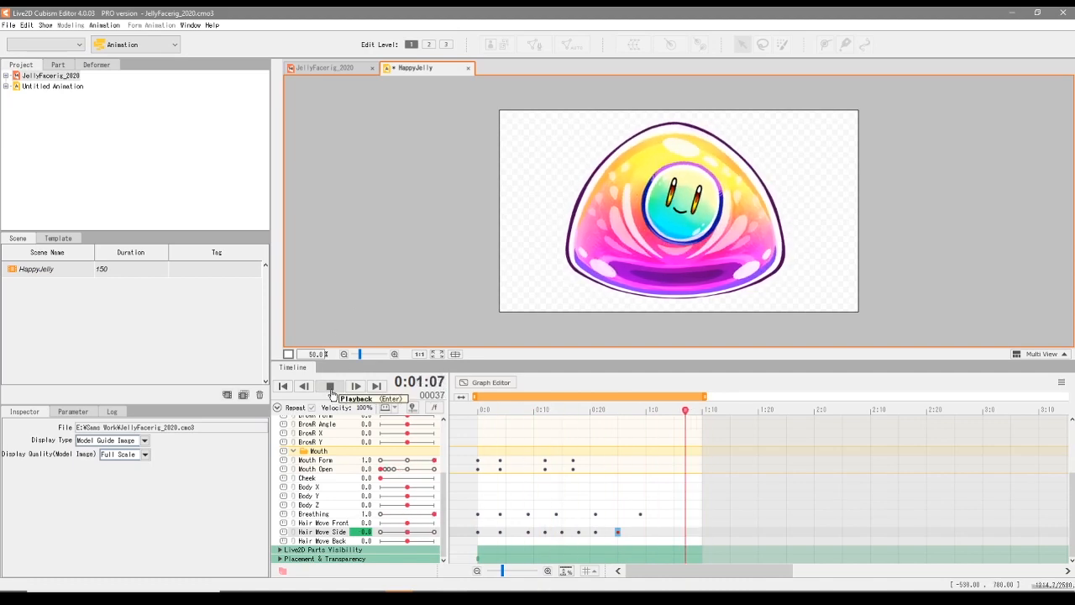
- Shift all keyframes to start on frame 5, keyframe Angle X/Y on frame 0, and play the loop
{"action": "left_click", "coordinate": [605, 492]}
{"action": "left_click", "coordinate": [477, 571]}
{"action": "scroll", "coordinate": [609, 512], "scroll_direction": "down", "scroll_amount": 3}
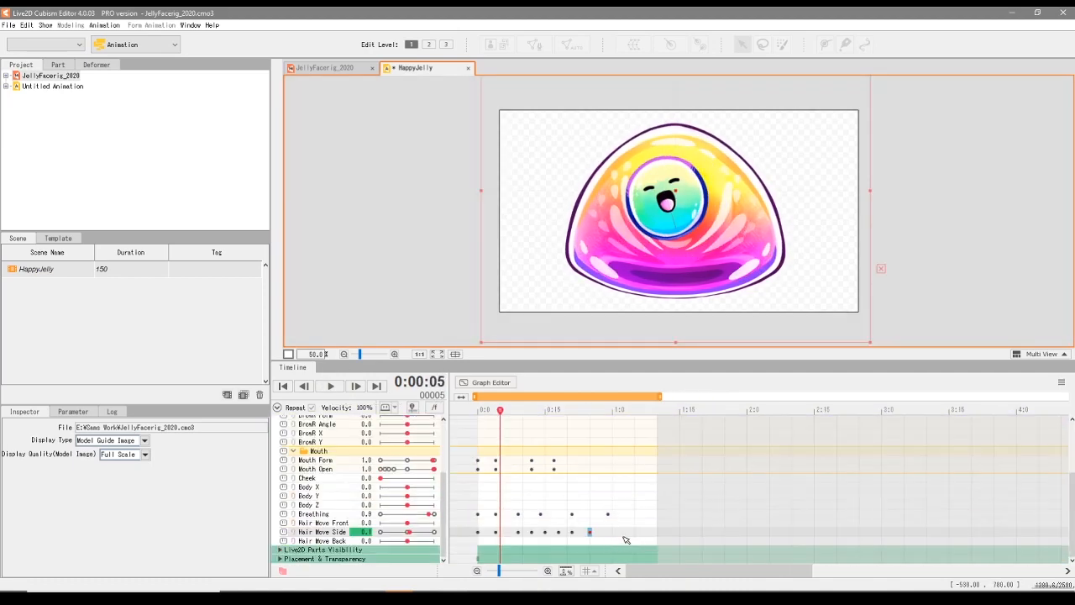
{"action": "left_click_drag", "start_coordinate": [618, 535], "coordinate": [505, 451]}
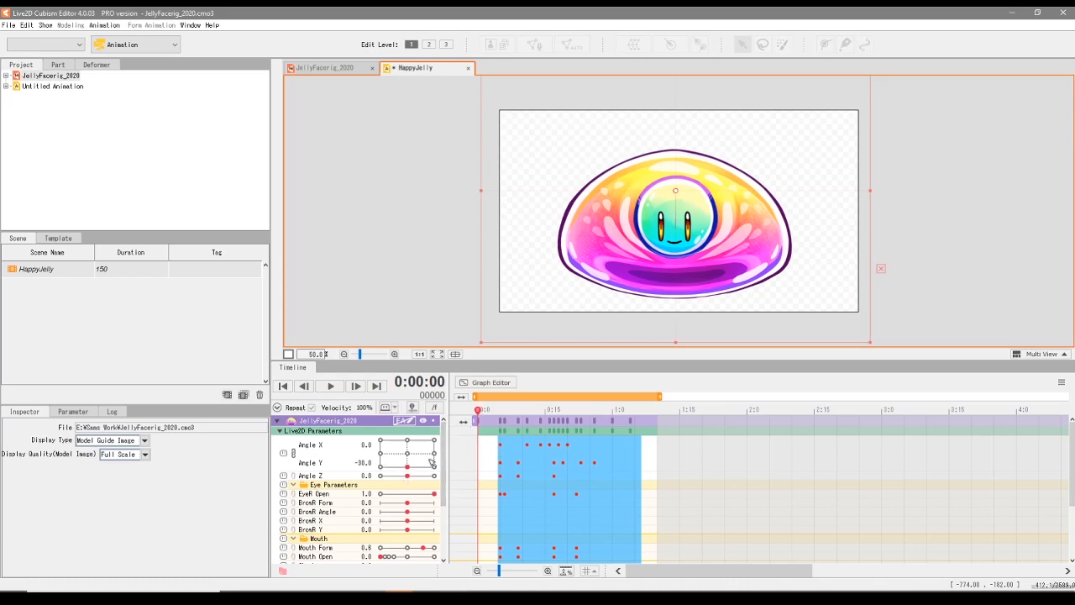
{"action": "left_click", "coordinate": [330, 386]}
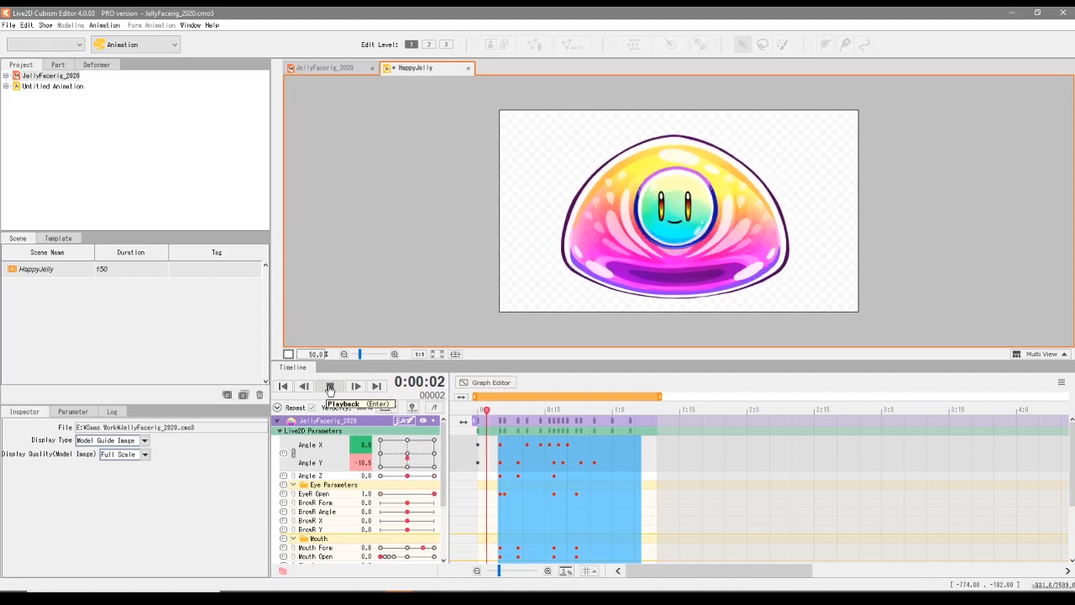
{"action": "left_click", "coordinate": [330, 385]}
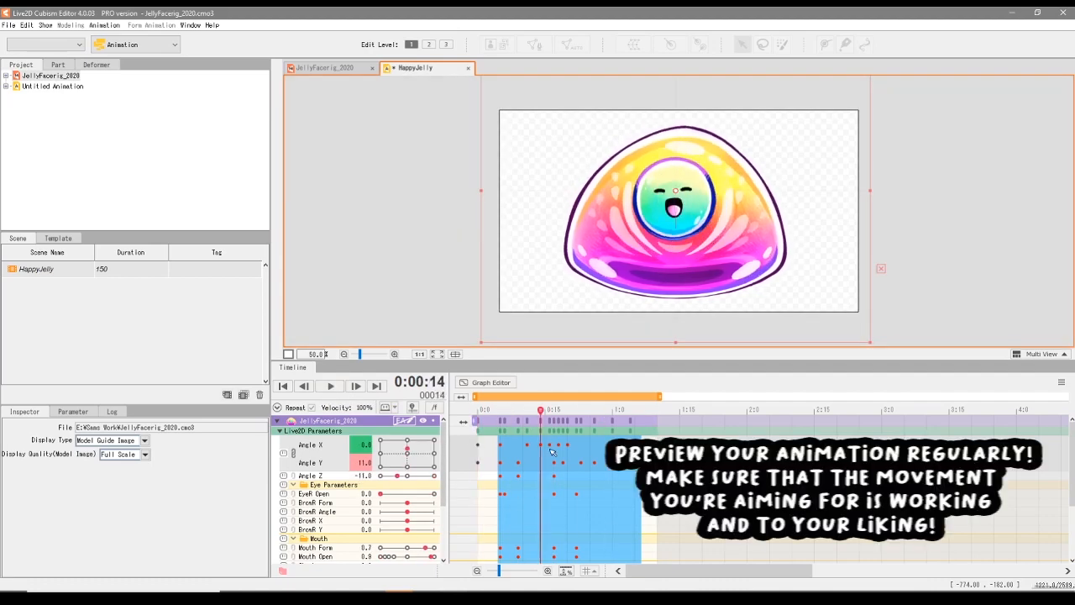
- Shorten the scene to 41 frames, widen the spacing of the selected keyframes, and scrub through the loop
{"action": "key", "text": "space"}
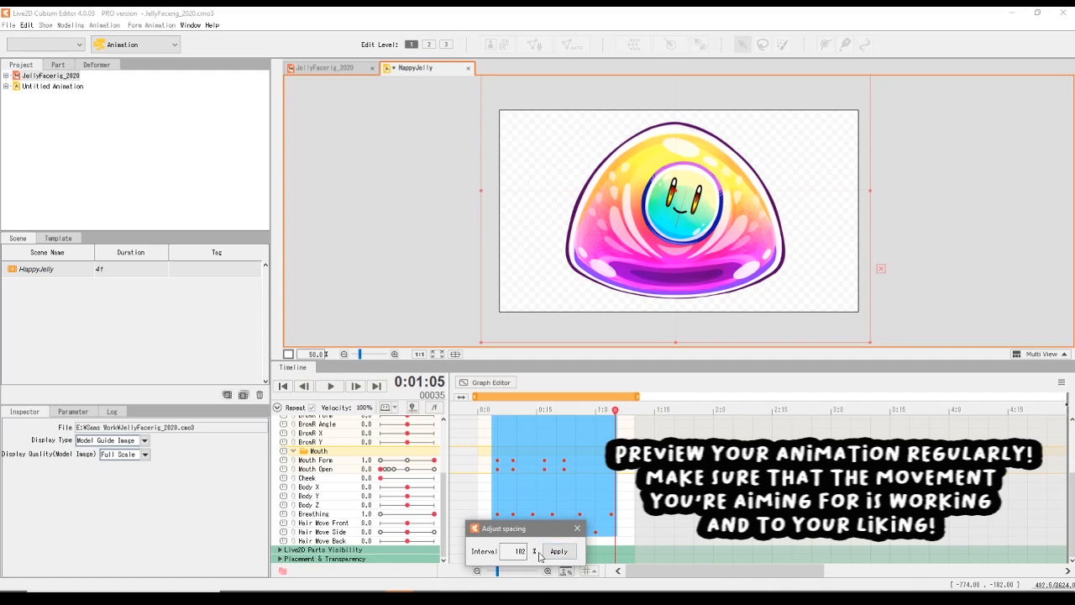
{"action": "left_click_drag", "start_coordinate": [540, 557], "coordinate": [554, 557]}
{"action": "left_click", "coordinate": [324, 389]}
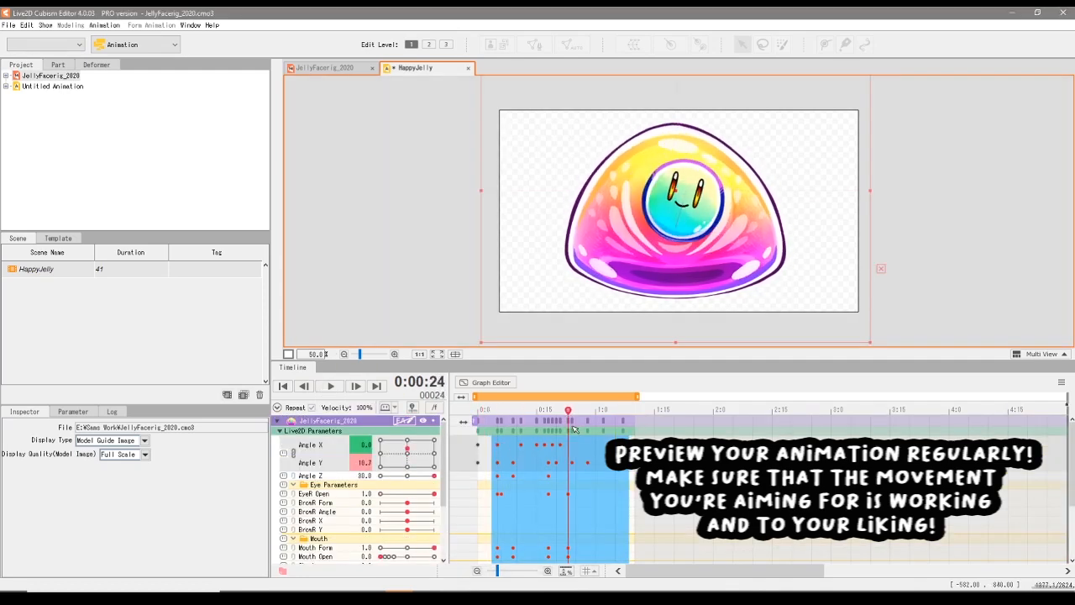
{"action": "left_click", "coordinate": [510, 441]}
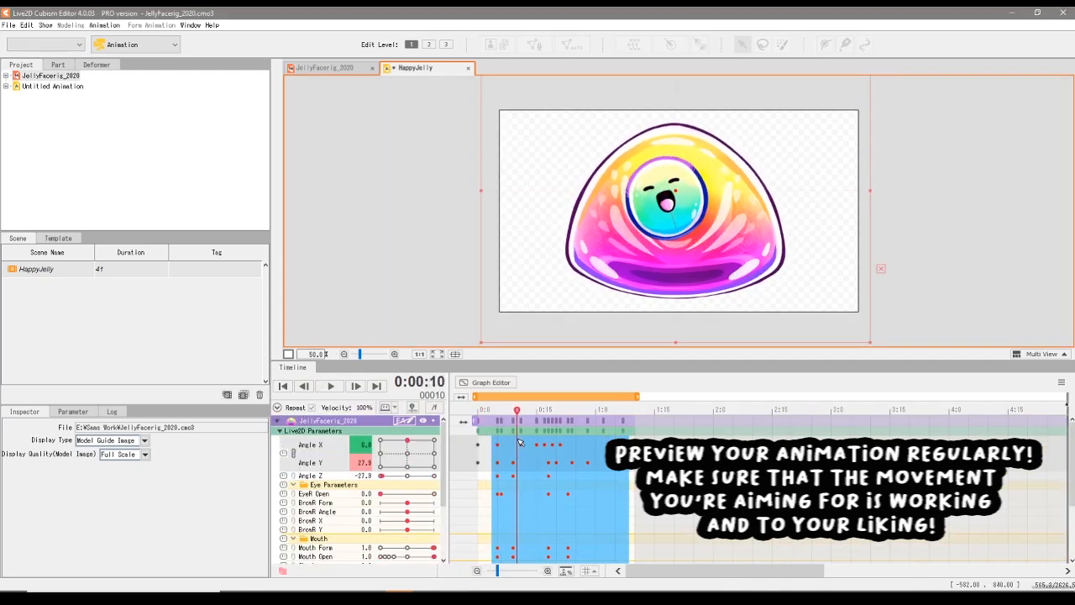
{"action": "left_click", "coordinate": [530, 450]}
- Try shifting the keyframes after frame 11 about five frames later, play the loop, and undo the shift
{"action": "scroll", "coordinate": [630, 544], "scroll_direction": "down", "scroll_amount": 3}
{"action": "left_click_drag", "start_coordinate": [631, 543], "coordinate": [520, 394]}
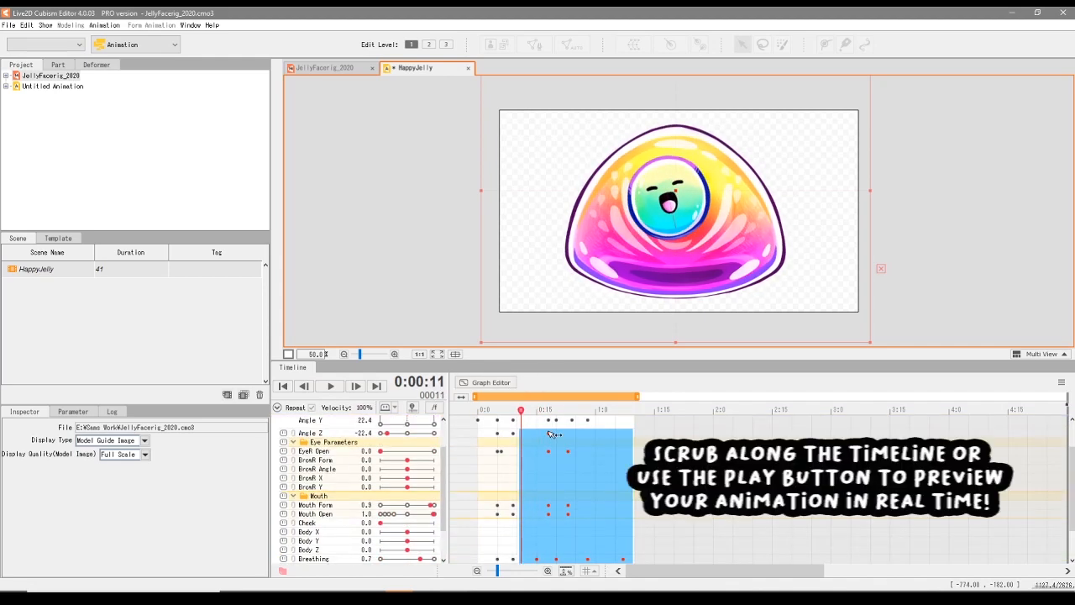
{"action": "left_click_drag", "start_coordinate": [548, 434], "coordinate": [568, 433]}
{"action": "left_click", "coordinate": [334, 387]}
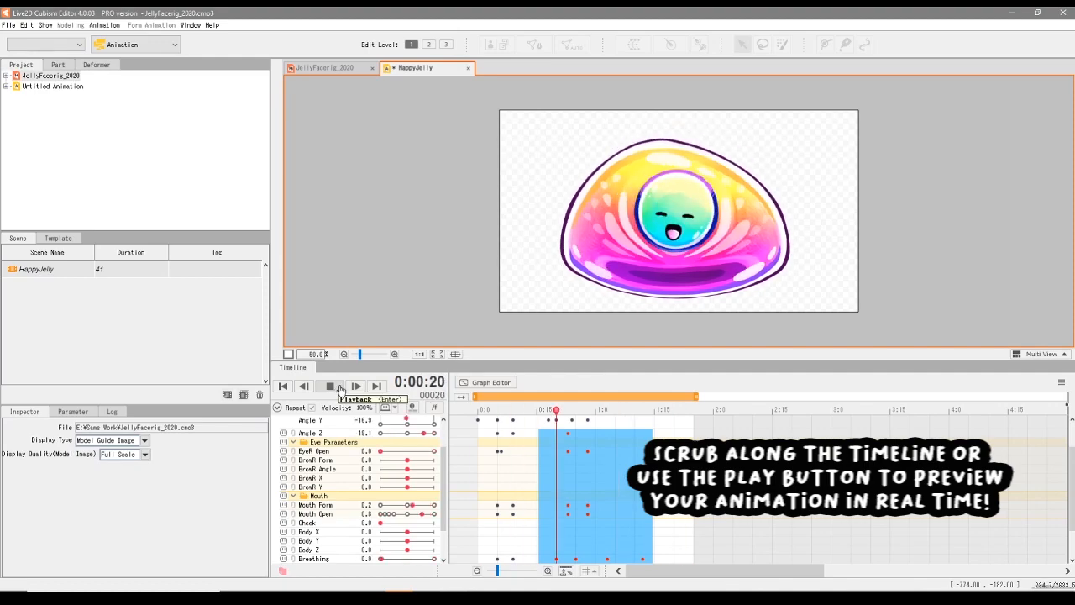
{"action": "scroll", "coordinate": [506, 455], "scroll_direction": "up", "scroll_amount": 3}
{"action": "left_click", "coordinate": [26, 24]}
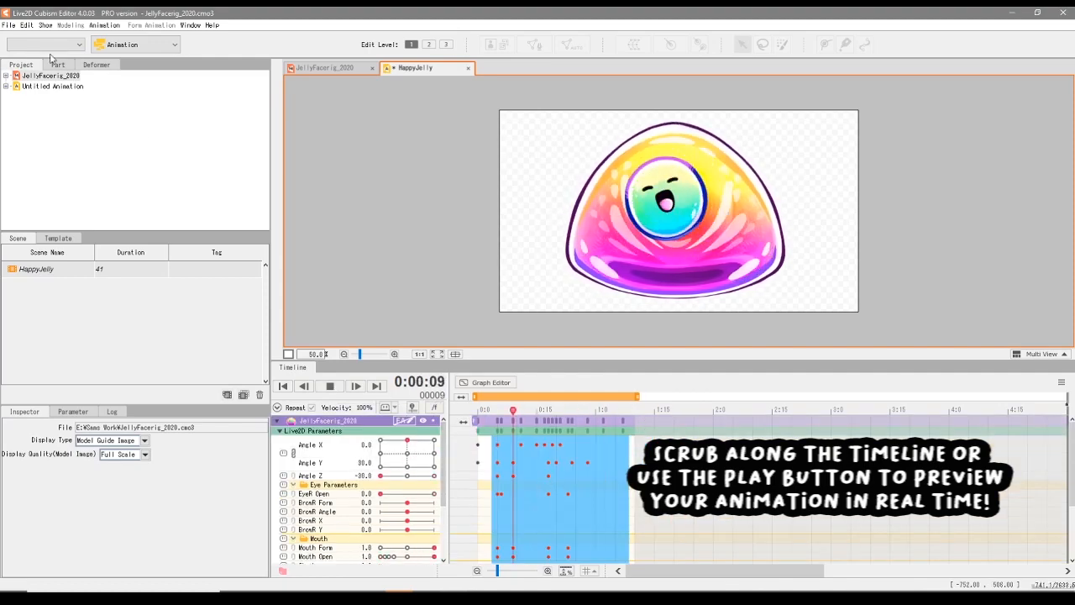
{"action": "left_click", "coordinate": [46, 56]}
- Move the later Angle Z, EyeR Open and mouth keyframes about five frames later and play the loop
{"action": "left_click_drag", "start_coordinate": [586, 444], "coordinate": [569, 421]}
{"action": "left_click", "coordinate": [336, 386]}
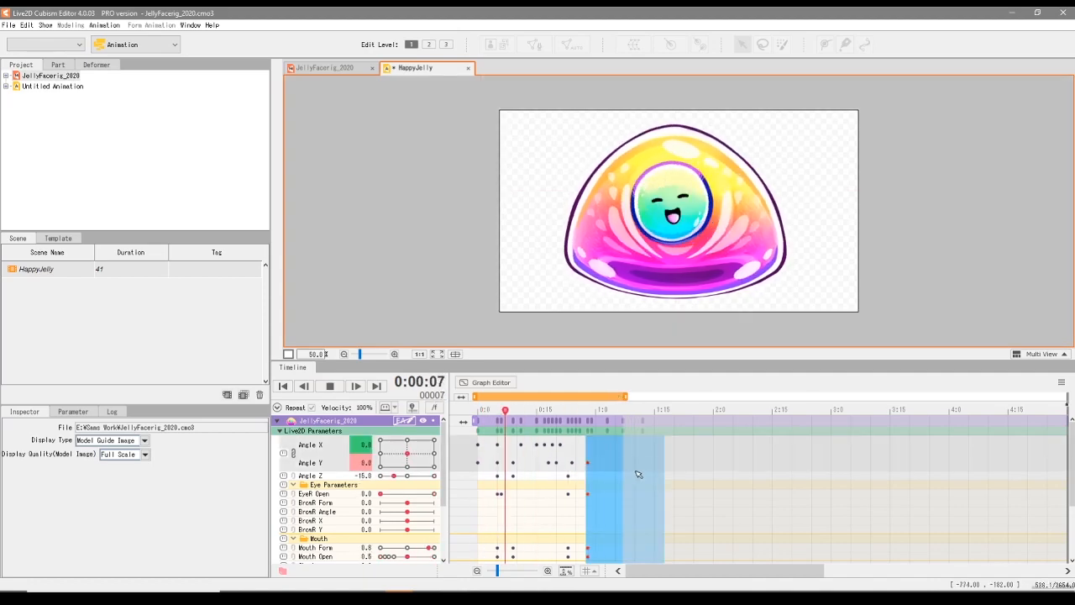
- Play and scrub through the loop, shorten the work area to about frame 32, and play it again
{"action": "left_click", "coordinate": [342, 390]}
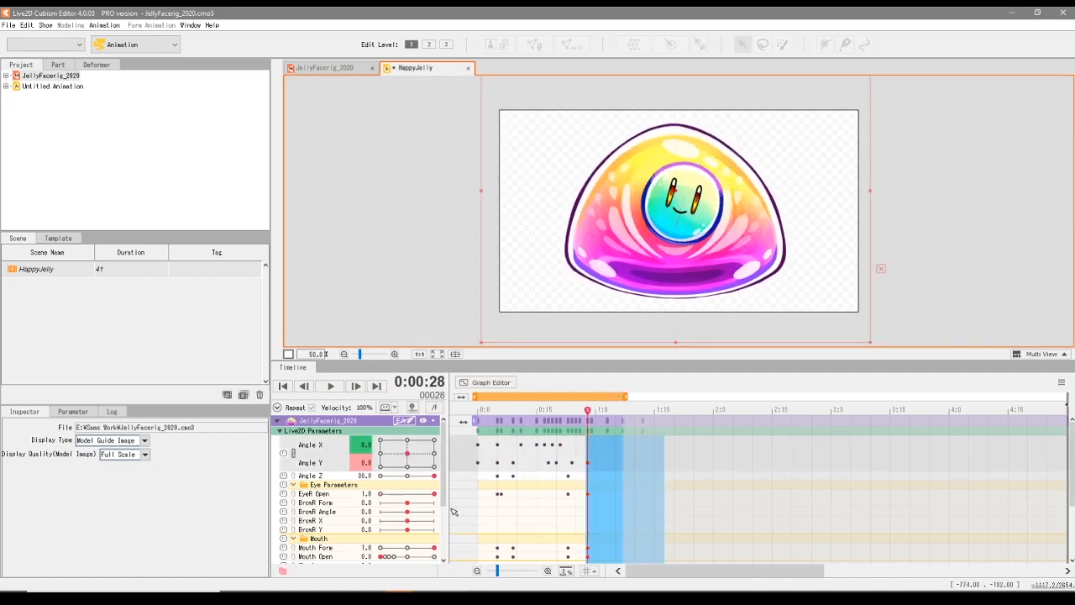
{"action": "scroll", "coordinate": [403, 534], "scroll_direction": "down", "scroll_amount": 2}
{"action": "left_click_drag", "start_coordinate": [505, 412], "coordinate": [529, 418]}
{"action": "left_click", "coordinate": [513, 488]}
{"action": "left_click", "coordinate": [330, 387]}
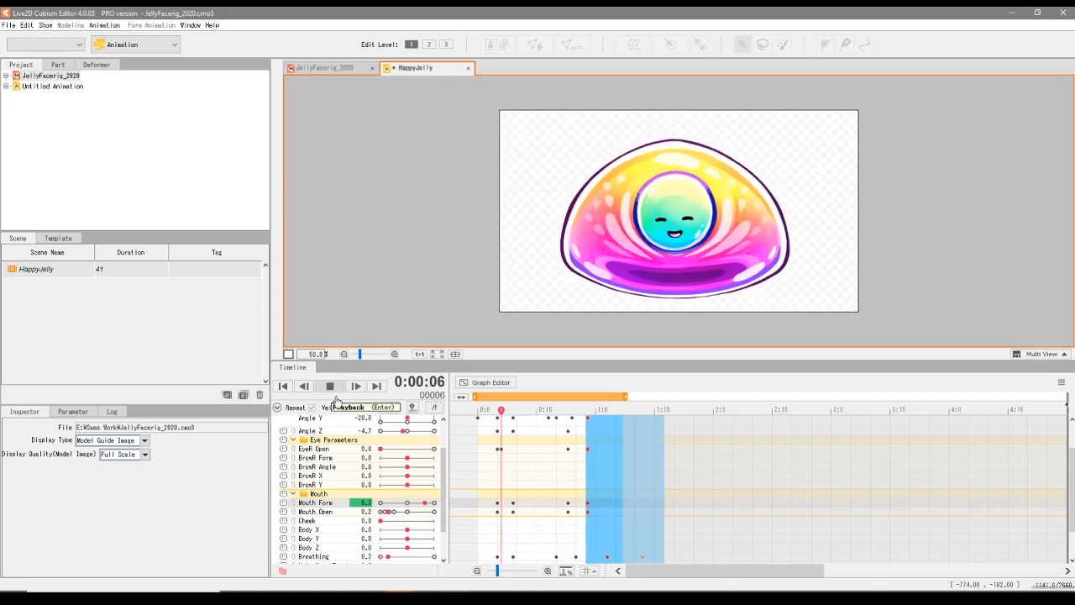
{"action": "left_click", "coordinate": [330, 386]}
{"action": "left_click_drag", "start_coordinate": [625, 396], "coordinate": [606, 399]}
{"action": "left_click", "coordinate": [330, 387]}
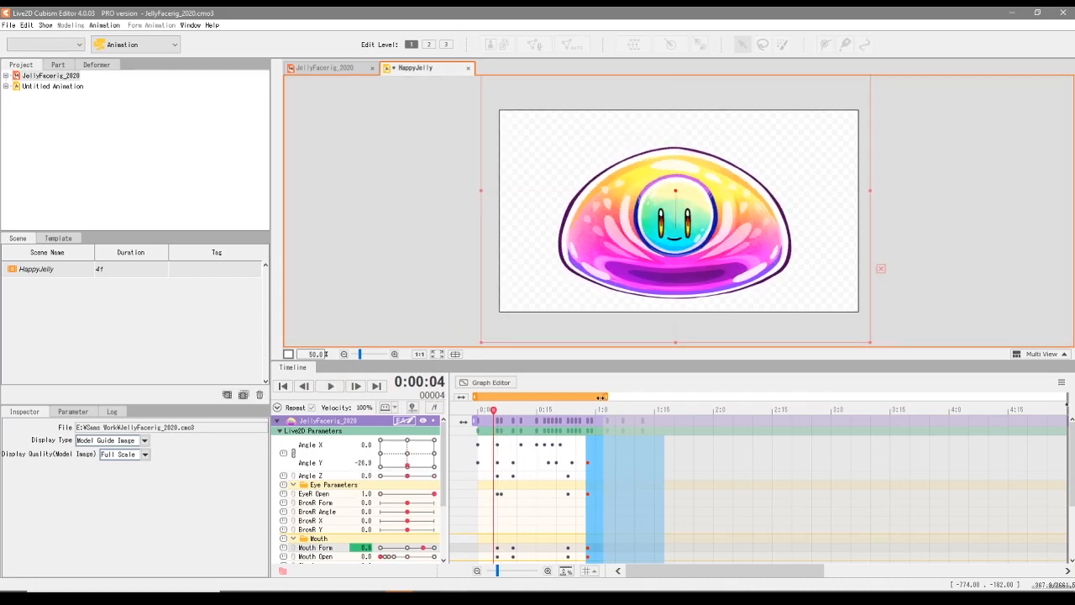
- Keyframe Angle Z at -30 on frame 0 and play the loop
{"action": "left_click", "coordinate": [330, 386]}
{"action": "left_click", "coordinate": [330, 386]}
{"action": "left_click", "coordinate": [330, 386]}
{"action": "left_click", "coordinate": [330, 386]}
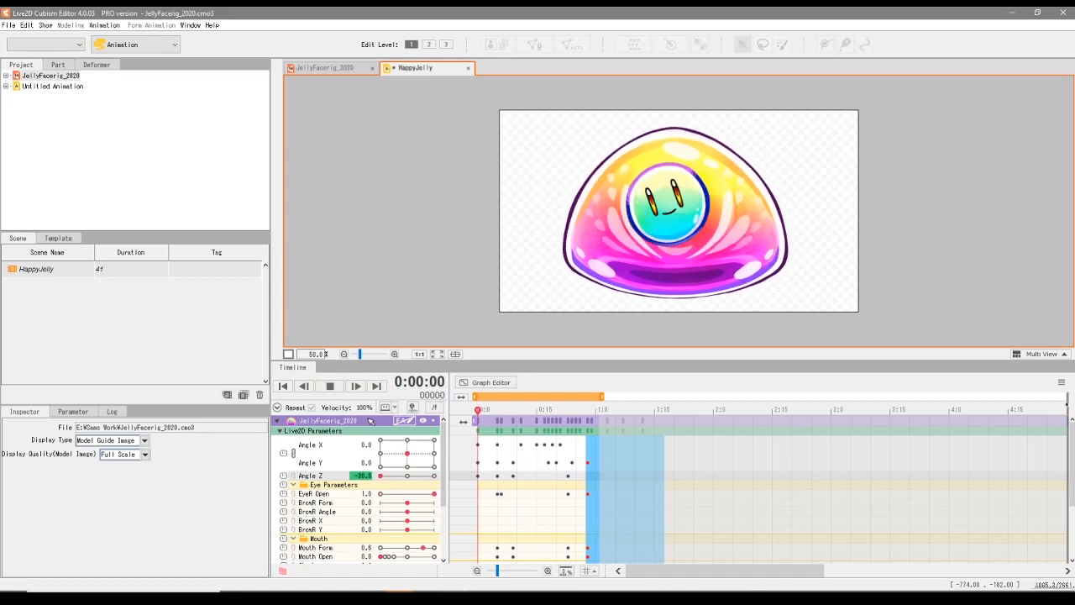
{"action": "key", "text": "space"}
{"action": "key", "text": "space"}
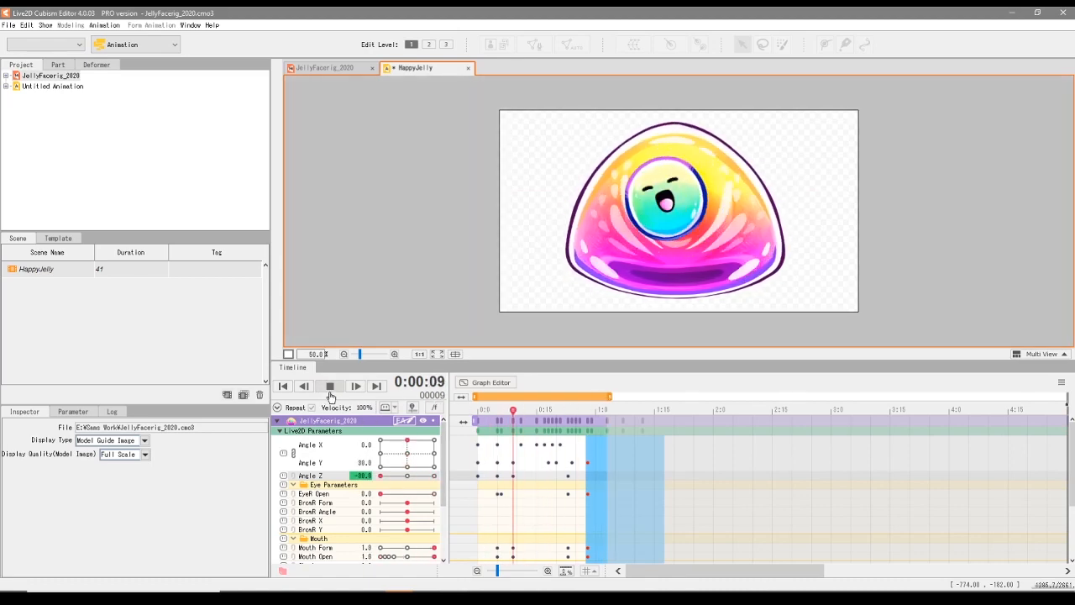
- Extend the work area to about frame 50 and select the last Breathing keyframe
{"action": "scroll", "coordinate": [361, 488], "scroll_direction": "down", "scroll_amount": 3}
{"action": "left_click_drag", "start_coordinate": [610, 395], "coordinate": [661, 395]}
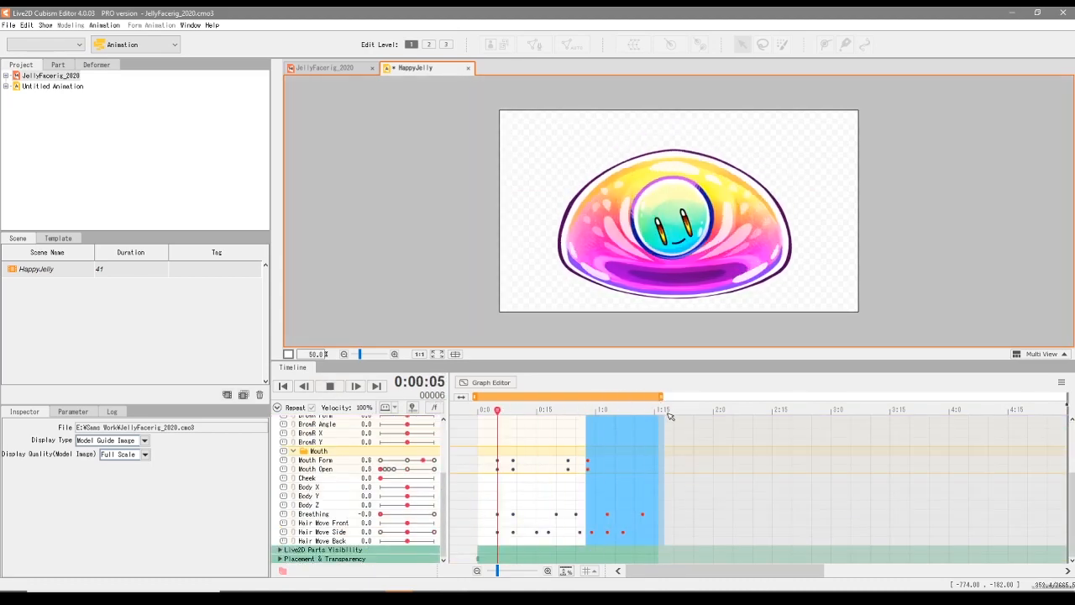
{"action": "left_click", "coordinate": [652, 530]}
{"action": "left_click_drag", "start_coordinate": [643, 513], "coordinate": [635, 514]}
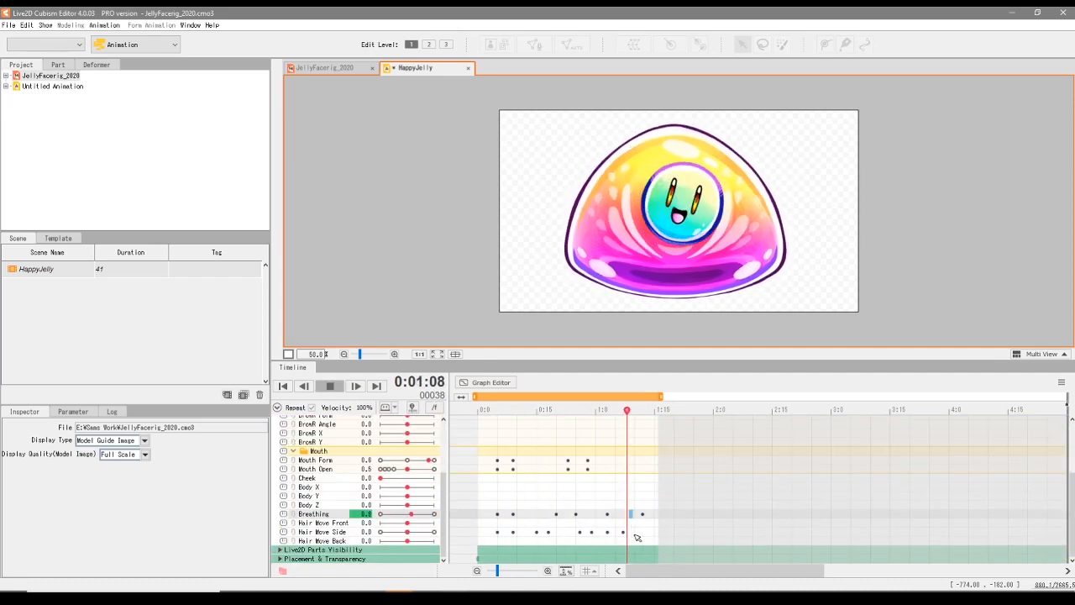
{"action": "scroll", "coordinate": [628, 530], "scroll_direction": "up", "scroll_amount": 5}
{"action": "mouse_move", "coordinate": [661, 395]}
{"action": "left_mouse_down"}
{"action": "mouse_move", "coordinate": [630, 398]}
{"action": "mouse_move", "coordinate": [677, 398]}
{"action": "left_mouse_up"}
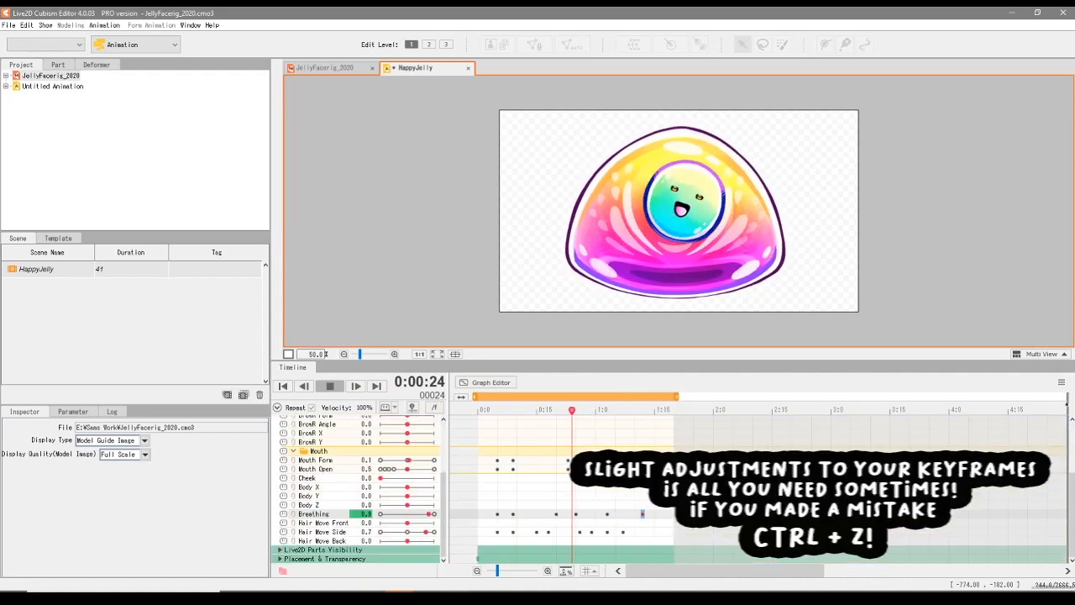
- Widen the spacing of all keyframes with a 110% interval and trim the work area to about frame 34
{"action": "left_click_drag", "start_coordinate": [661, 436], "coordinate": [477, 561]}
{"action": "right_click", "coordinate": [554, 542]}
{"action": "left_click", "coordinate": [574, 554]}
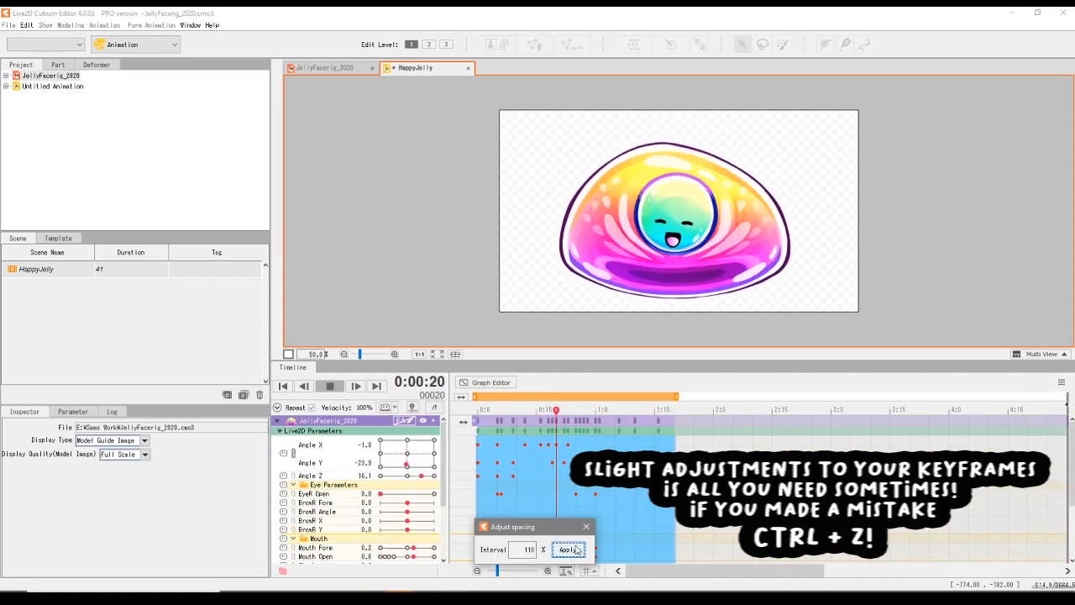
{"action": "key", "text": "ctrl+z"}
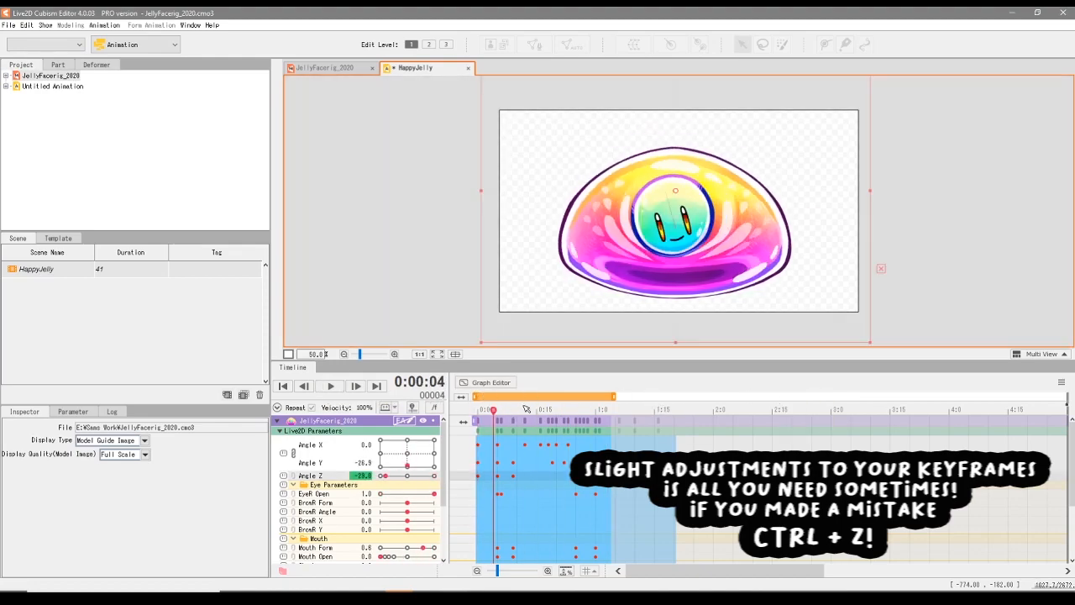
- Move the last EyeR Open keyframe from frame 30 to about frame 28 and play the loop
{"action": "left_click", "coordinate": [508, 446]}
{"action": "left_click_drag", "start_coordinate": [508, 446], "coordinate": [591, 448]}
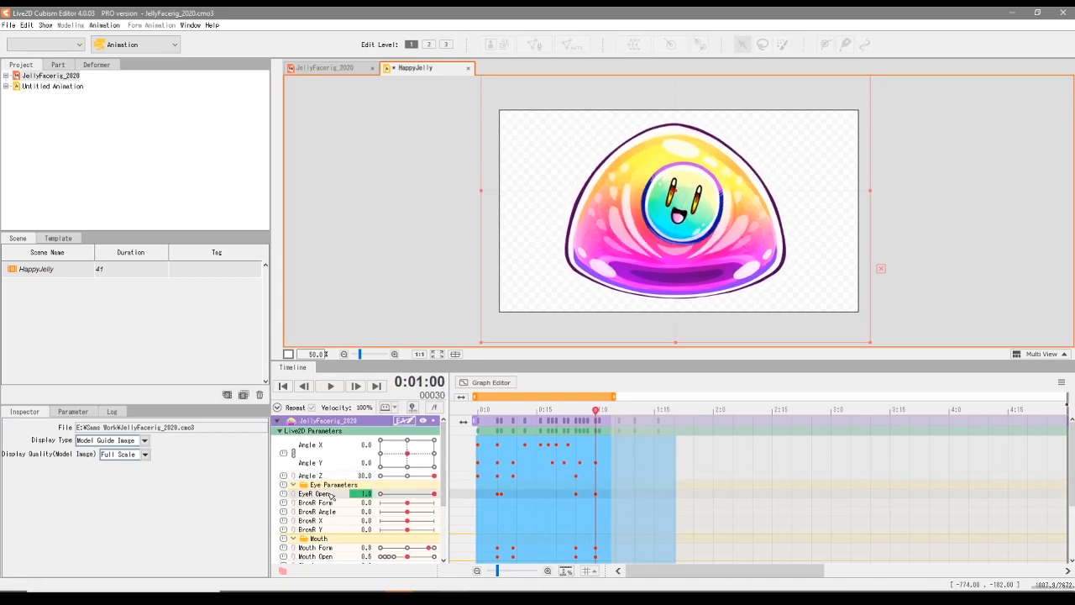
{"action": "left_click", "coordinate": [596, 495]}
{"action": "left_click", "coordinate": [330, 386]}
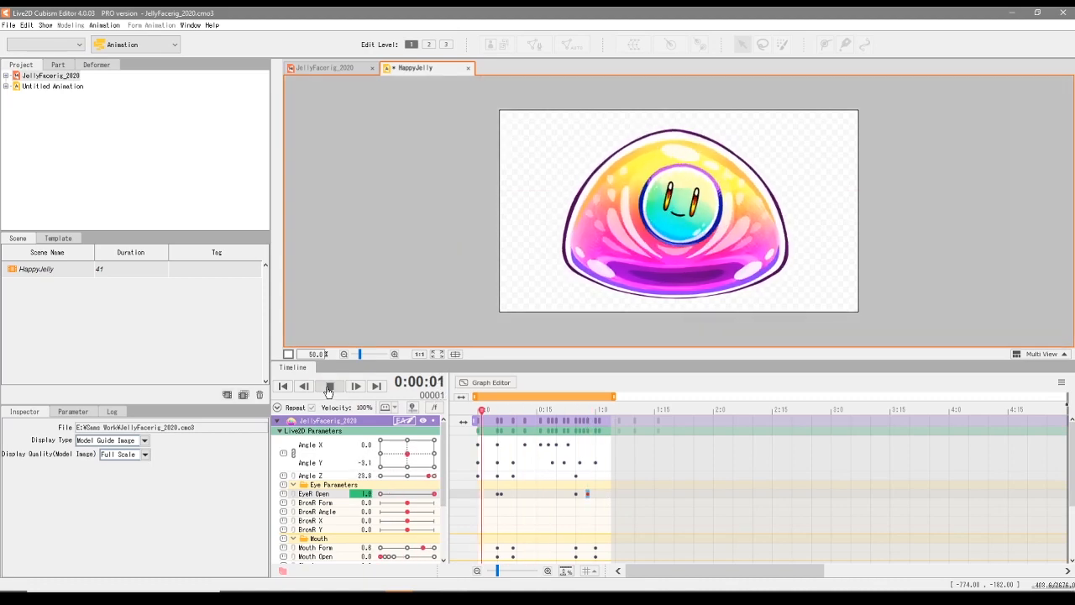
- Shift all keyframes from frame 9 onward about two frames later and play the loop
{"action": "left_click", "coordinate": [329, 386]}
{"action": "left_click_drag", "start_coordinate": [487, 430], "coordinate": [684, 546]}
{"action": "left_click", "coordinate": [330, 386]}
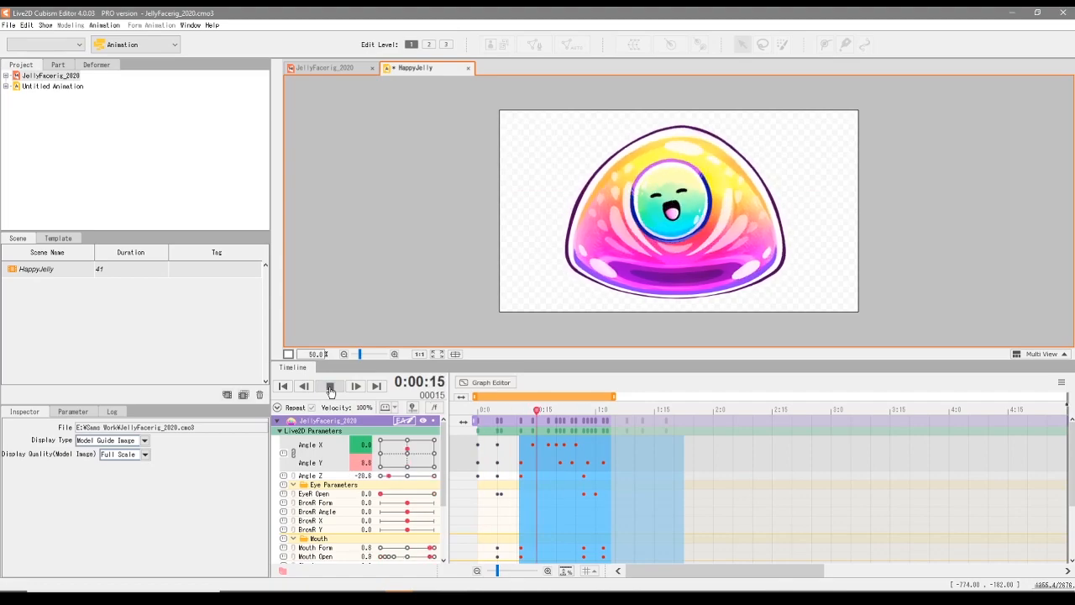
{"action": "scroll", "coordinate": [496, 483], "scroll_direction": "down", "scroll_amount": 3}
{"action": "scroll", "coordinate": [496, 483], "scroll_direction": "up", "scroll_amount": 3}
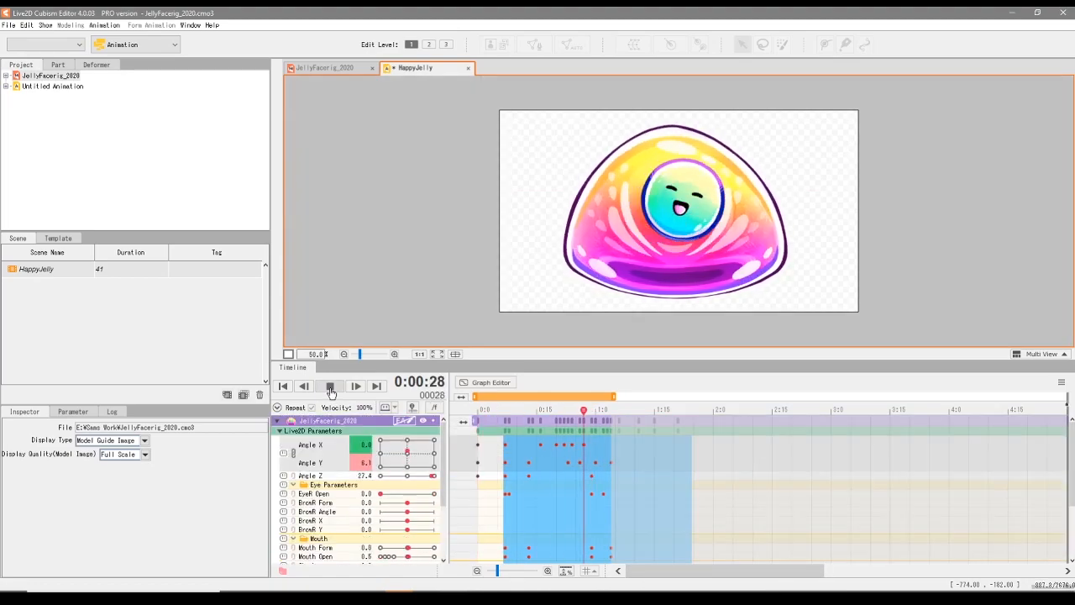
- Extend the work area to about frame 42, shift the keyframes from frame 14 onward about one frame later, and play the loop
{"action": "left_click_drag", "start_coordinate": [614, 395], "coordinate": [645, 396]}
{"action": "key", "text": "space"}
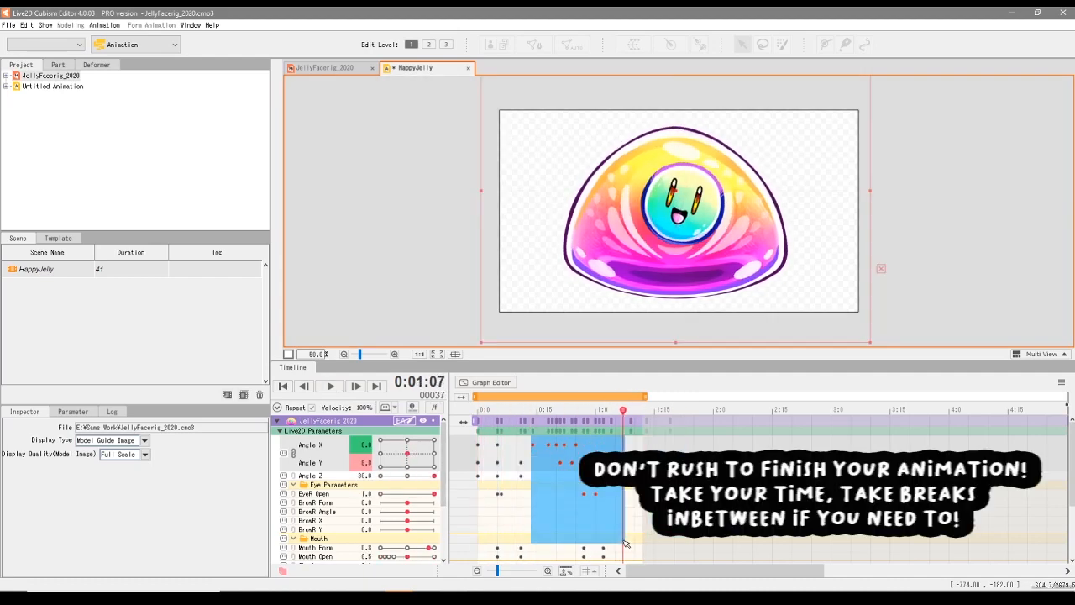
{"action": "left_click", "coordinate": [322, 388]}
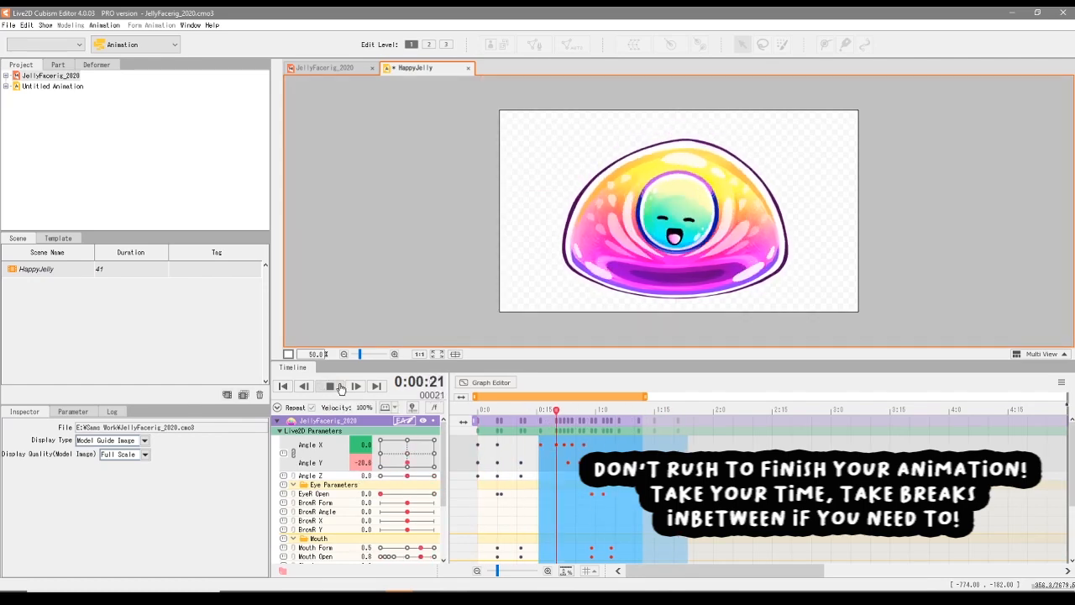
{"action": "left_click", "coordinate": [330, 387]}
{"action": "left_click", "coordinate": [334, 385]}
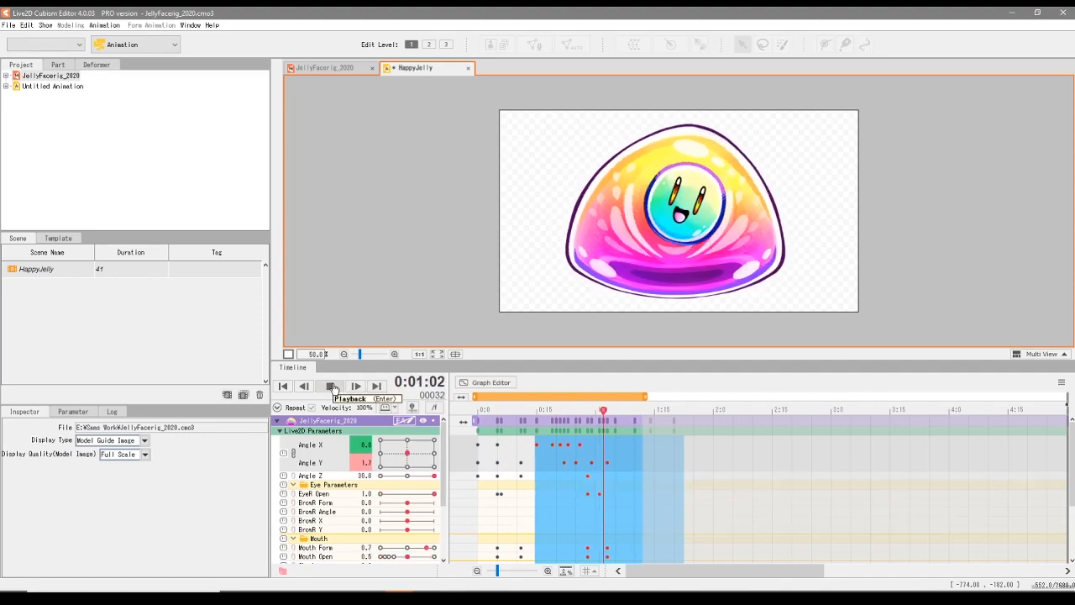
- Retime the Hair Move Side keyframes, bringing the middle ones earlier to about frames 15 and 18, and scrub back to frame 10
{"action": "left_click_drag", "start_coordinate": [630, 420], "coordinate": [469, 416]}
{"action": "mouse_move", "coordinate": [534, 457]}
{"action": "left_mouse_down"}
{"action": "mouse_move", "coordinate": [544, 461]}
{"action": "mouse_move", "coordinate": [547, 445]}
{"action": "left_mouse_up"}
{"action": "left_click_drag", "start_coordinate": [576, 541], "coordinate": [551, 526]}
{"action": "left_click_drag", "start_coordinate": [561, 532], "coordinate": [542, 532]}
{"action": "left_click_drag", "start_coordinate": [545, 412], "coordinate": [522, 418]}
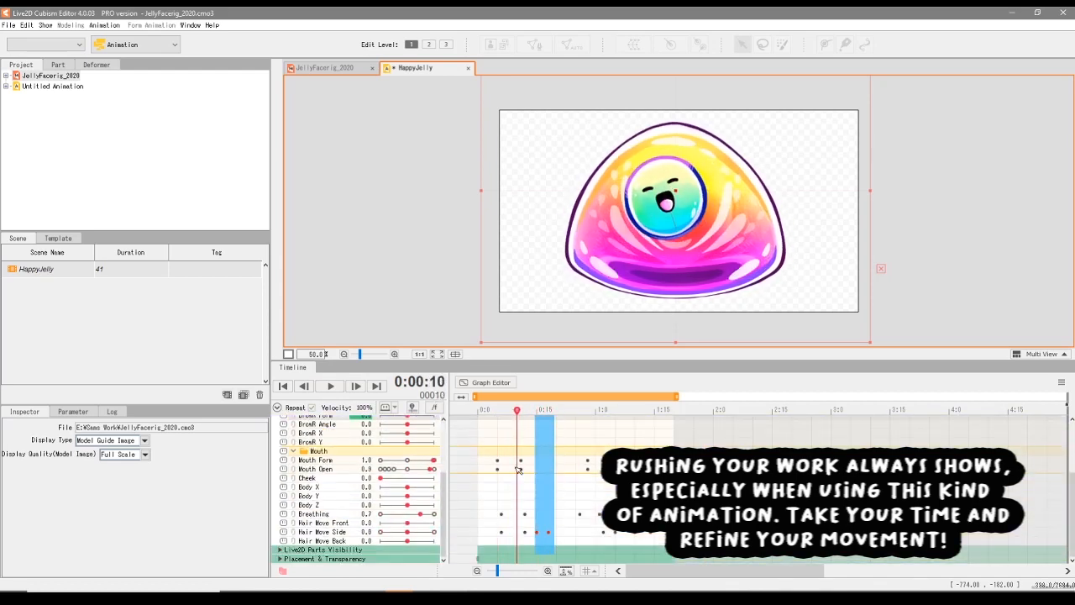
- Move the last four Hair Move Side keyframes about five frames earlier and play the loop
{"action": "left_click_drag", "start_coordinate": [542, 454], "coordinate": [604, 458]}
{"action": "mouse_move", "coordinate": [604, 538]}
{"action": "left_mouse_down"}
{"action": "mouse_move", "coordinate": [664, 529]}
{"action": "mouse_move", "coordinate": [585, 533]}
{"action": "left_mouse_up"}
{"action": "left_click", "coordinate": [333, 391]}
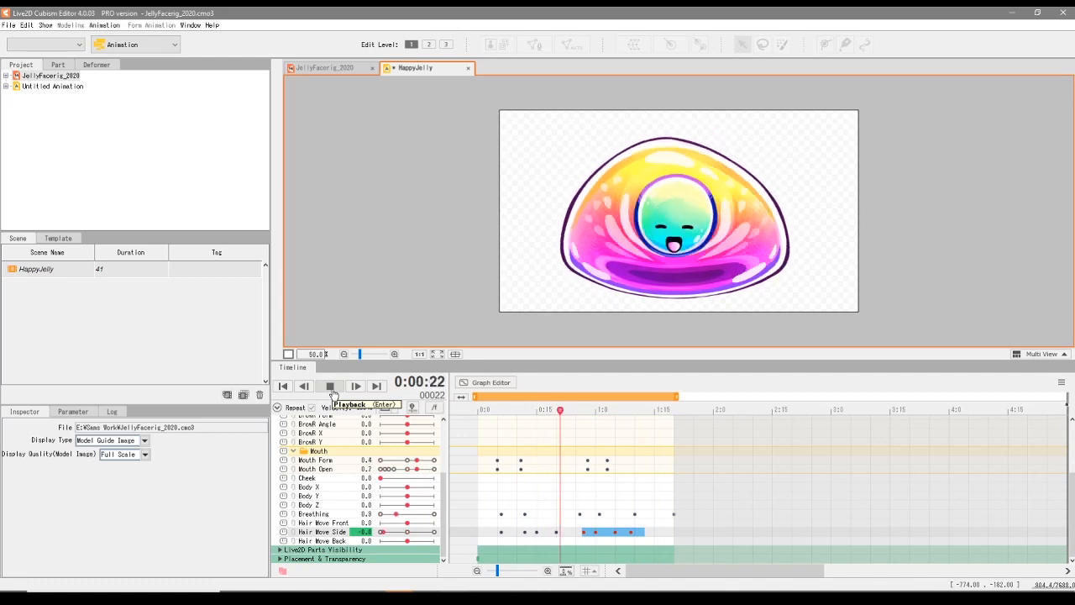
- Move the third Hair Move Side keyframe to frame 17, adjust its sway value, and play and scrub the loop
{"action": "left_click", "coordinate": [334, 392]}
{"action": "mouse_move", "coordinate": [546, 436]}
{"action": "left_mouse_down"}
{"action": "mouse_move", "coordinate": [531, 438]}
{"action": "mouse_move", "coordinate": [537, 429]}
{"action": "left_mouse_up"}
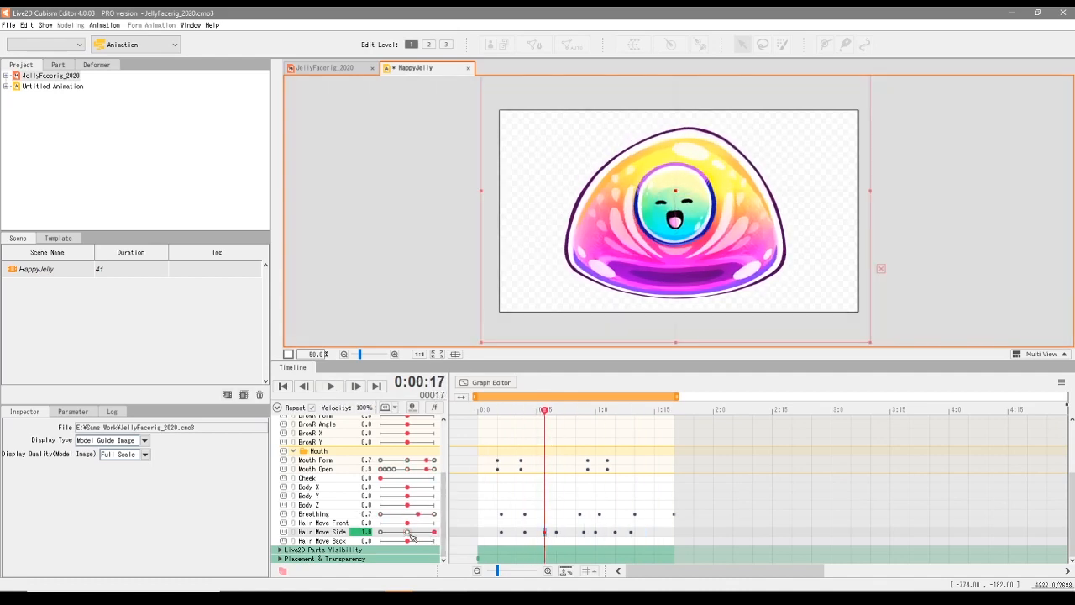
{"action": "key", "text": "space"}
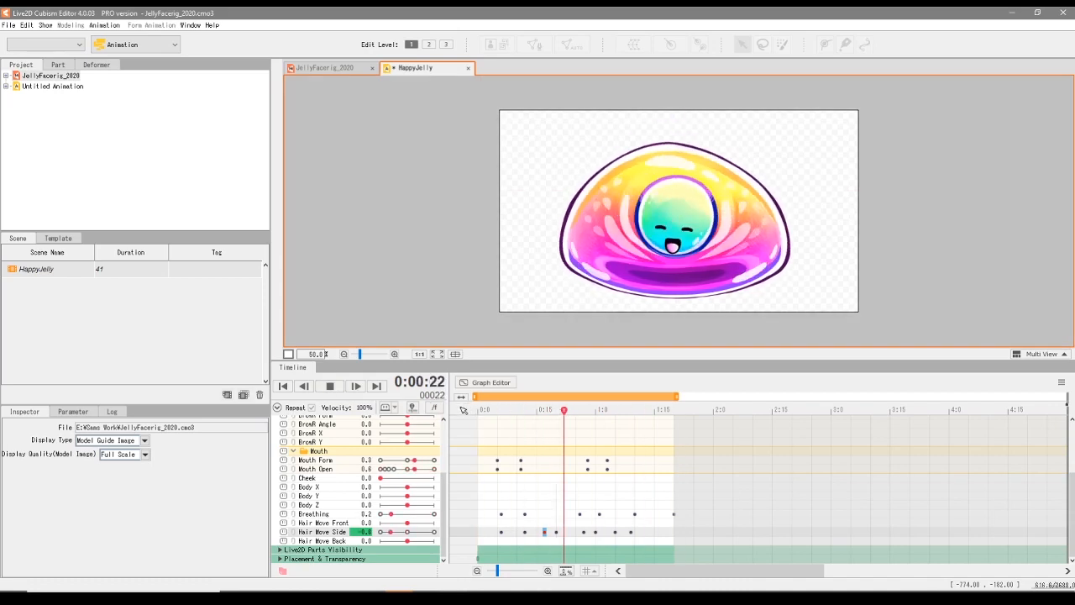
{"action": "left_click_drag", "start_coordinate": [665, 410], "coordinate": [516, 409]}
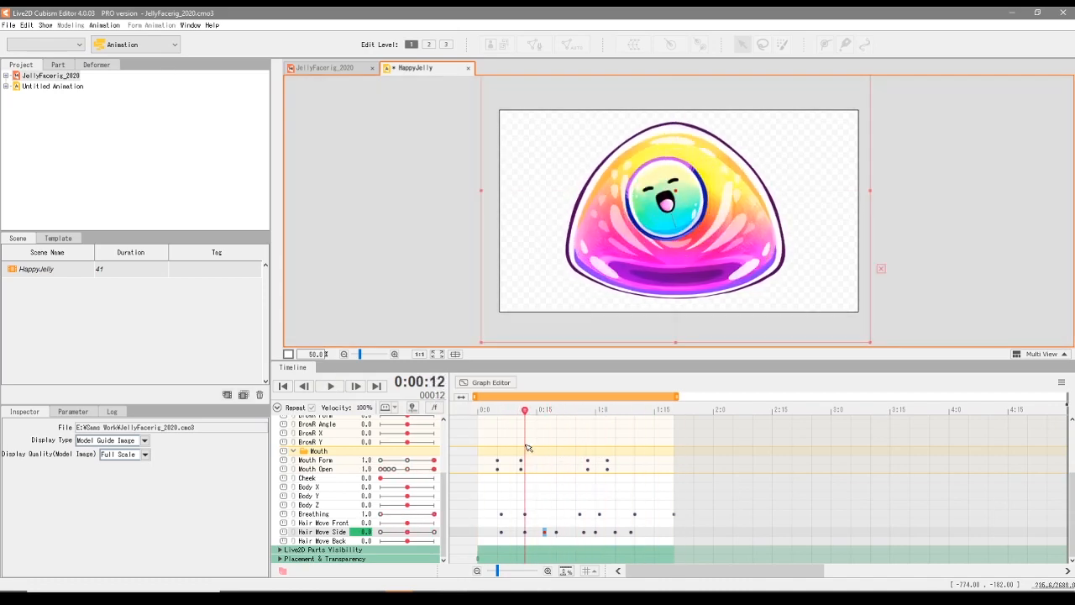
- Examine the timing across all parameter tracks by playing and scrubbing the loop up to the last Breathing keyframe
{"action": "scroll", "coordinate": [348, 516], "scroll_direction": "up", "scroll_amount": 5}
{"action": "scroll", "coordinate": [499, 501], "scroll_direction": "down", "scroll_amount": 5}
{"action": "left_click", "coordinate": [497, 505]}
{"action": "left_click_drag", "start_coordinate": [498, 411], "coordinate": [583, 467]}
{"action": "left_click_drag", "start_coordinate": [594, 513], "coordinate": [476, 424]}
{"action": "scroll", "coordinate": [651, 443], "scroll_direction": "up", "scroll_amount": 5}
{"action": "left_click", "coordinate": [331, 386]}
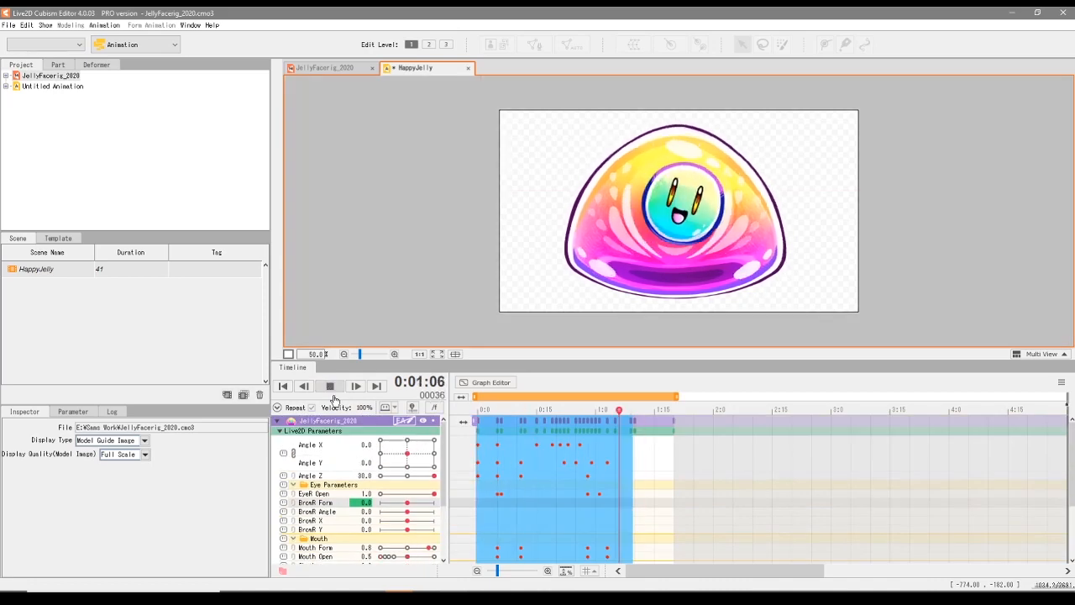
{"action": "left_click", "coordinate": [332, 388]}
{"action": "scroll", "coordinate": [621, 504], "scroll_direction": "down", "scroll_amount": 5}
{"action": "left_click", "coordinate": [643, 513]}
{"action": "left_click_drag", "start_coordinate": [643, 410], "coordinate": [675, 413]}
{"action": "scroll", "coordinate": [665, 453], "scroll_direction": "up", "scroll_amount": 5}
{"action": "scroll", "coordinate": [667, 470], "scroll_direction": "down", "scroll_amount": 5}
- Move the last Breathing keyframe earlier to about frame 45 and play the loop
{"action": "left_click", "coordinate": [674, 514]}
{"action": "left_click", "coordinate": [330, 387]}
{"action": "left_click", "coordinate": [328, 387]}
{"action": "left_click_drag", "start_coordinate": [674, 514], "coordinate": [656, 513]}
{"action": "scroll", "coordinate": [642, 483], "scroll_direction": "up", "scroll_amount": 3}
{"action": "left_click_drag", "start_coordinate": [561, 470], "coordinate": [476, 417]}
{"action": "left_click", "coordinate": [328, 388]}
{"action": "scroll", "coordinate": [613, 437], "scroll_direction": "down", "scroll_amount": 3}
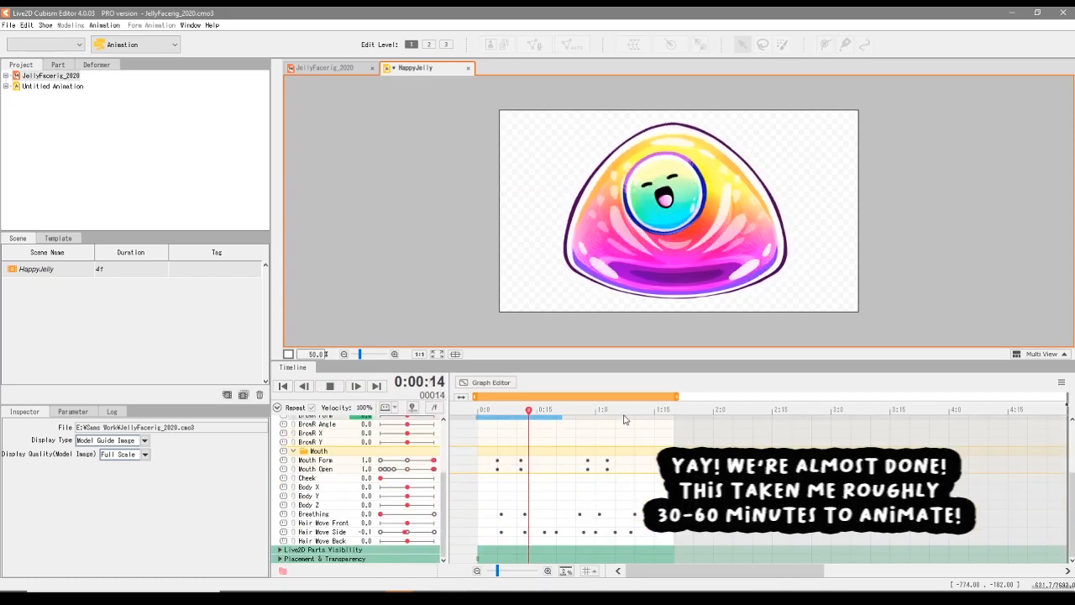
- Move the last two Breathing keyframes to about frames 36 and 41 and play the loop
{"action": "left_click", "coordinate": [619, 412]}
{"action": "left_click", "coordinate": [329, 386]}
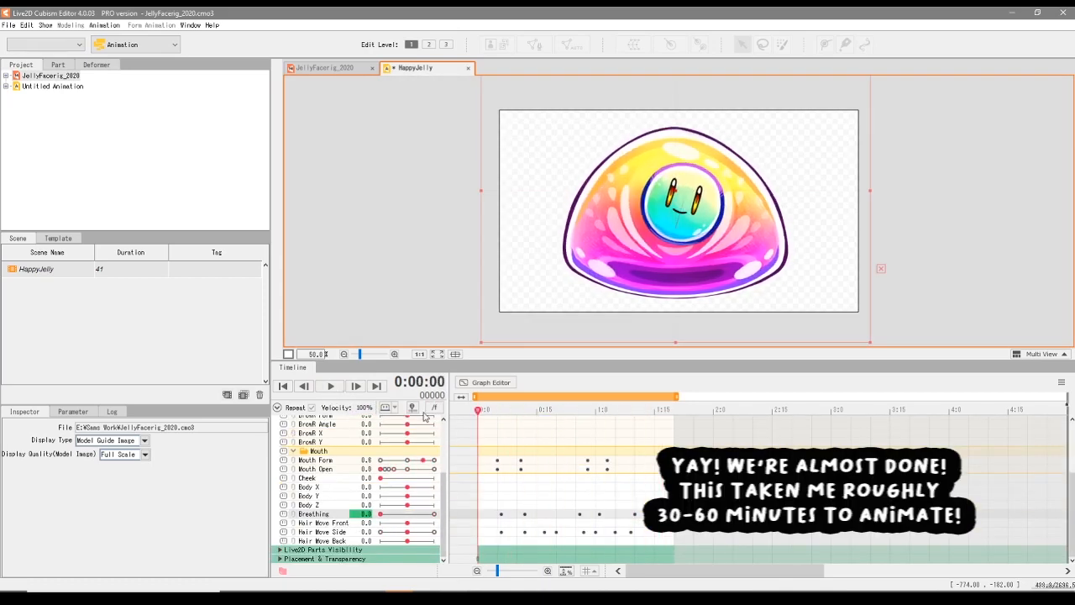
{"action": "left_click", "coordinate": [330, 385]}
{"action": "key", "text": "Return"}
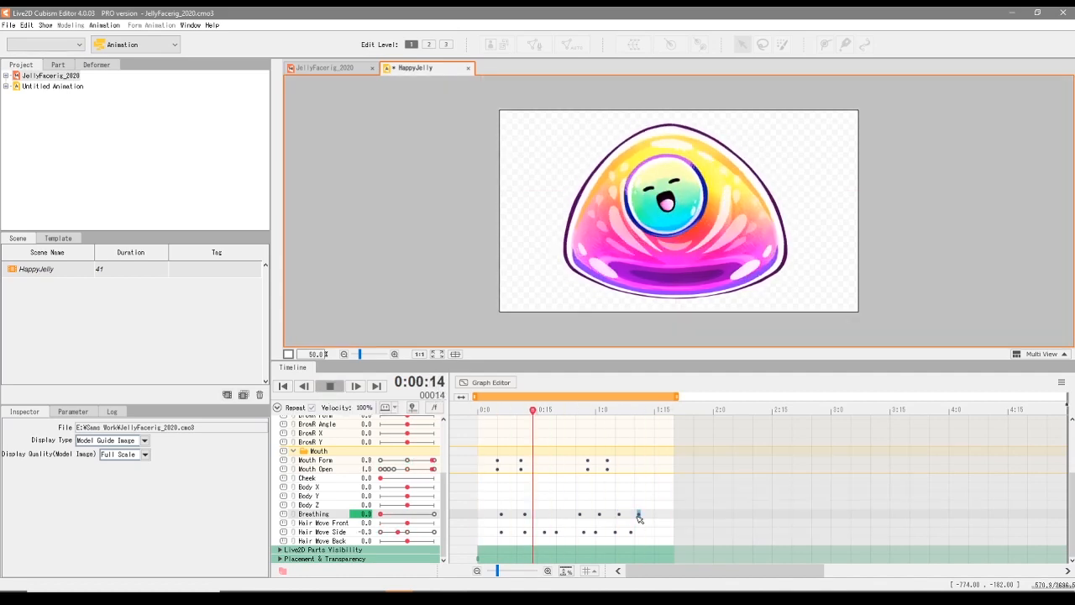
{"action": "left_click", "coordinate": [330, 387]}
{"action": "left_click", "coordinate": [330, 385]}
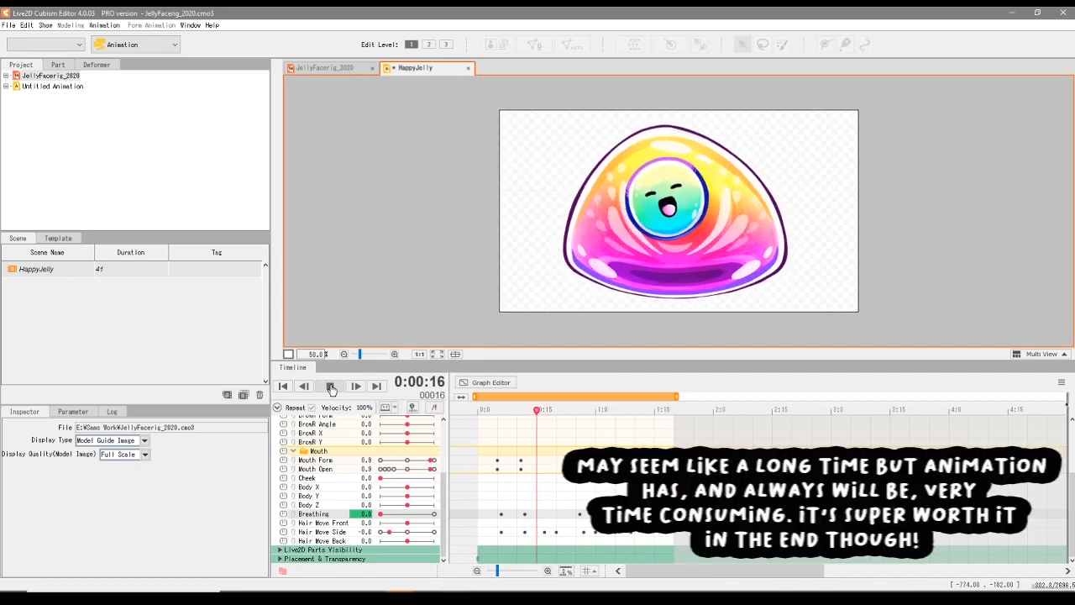
- Trim the work area to end at about frame 44 and play the loop through
{"action": "left_click", "coordinate": [619, 438]}
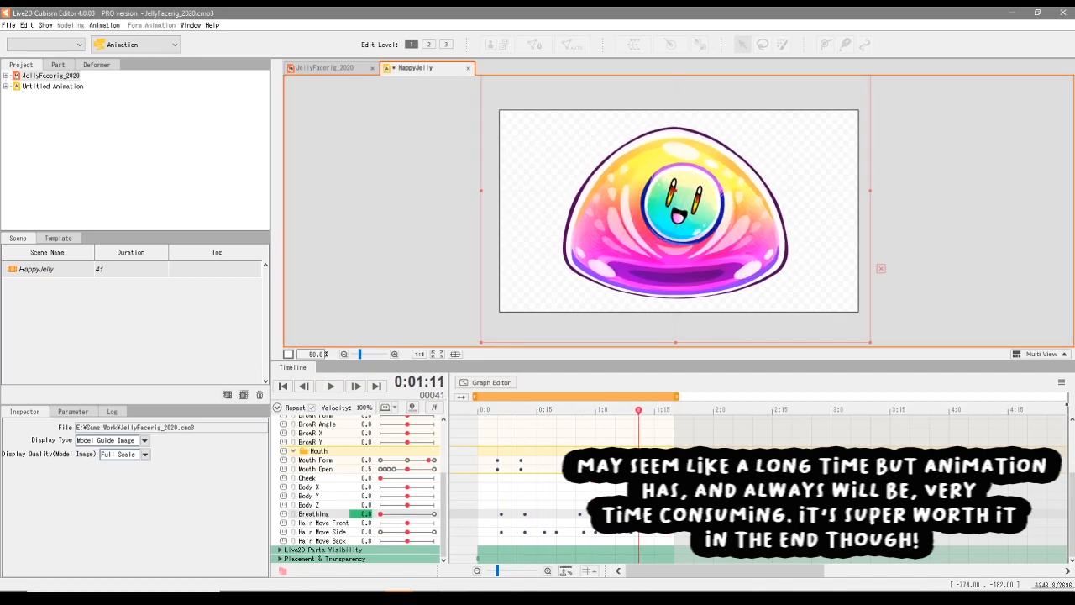
{"action": "key", "text": "space"}
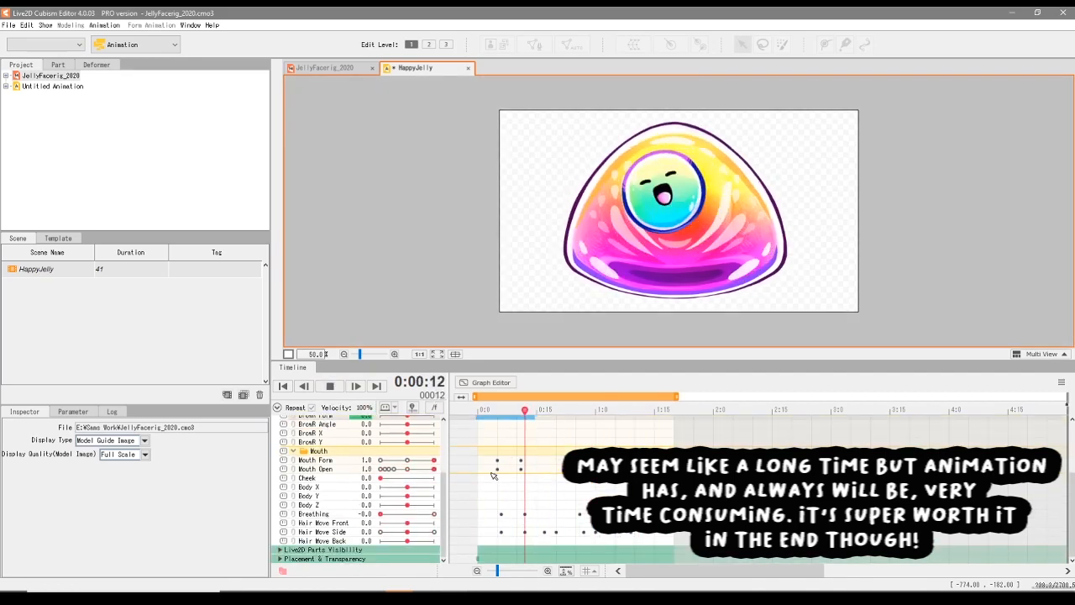
{"action": "scroll", "coordinate": [493, 476], "scroll_direction": "up", "scroll_amount": 3}
{"action": "left_click_drag", "start_coordinate": [676, 396], "coordinate": [640, 403]}
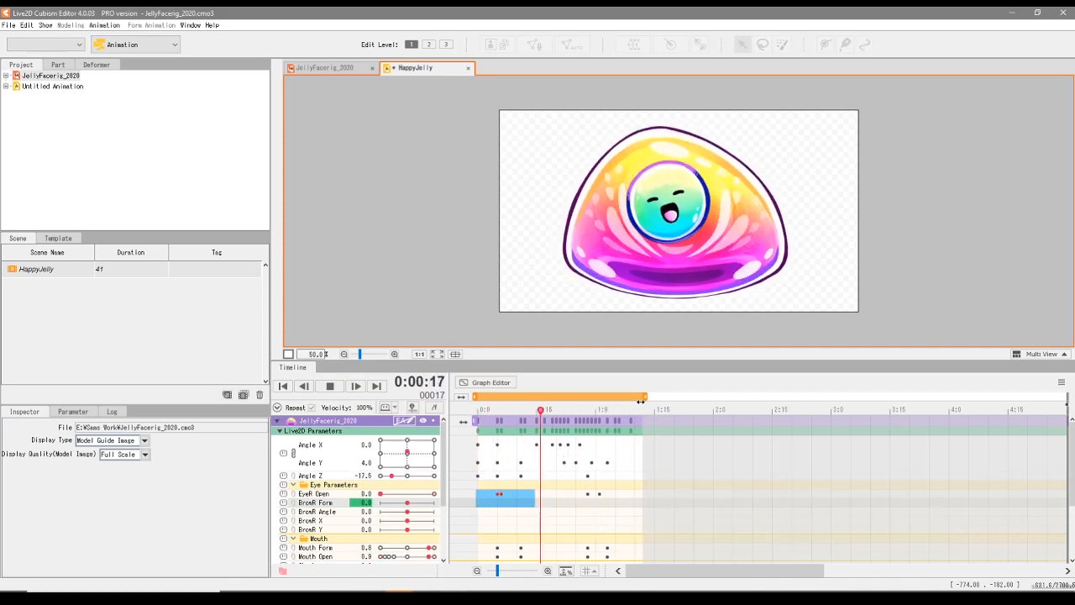
{"action": "left_click_drag", "start_coordinate": [640, 403], "coordinate": [650, 401]}
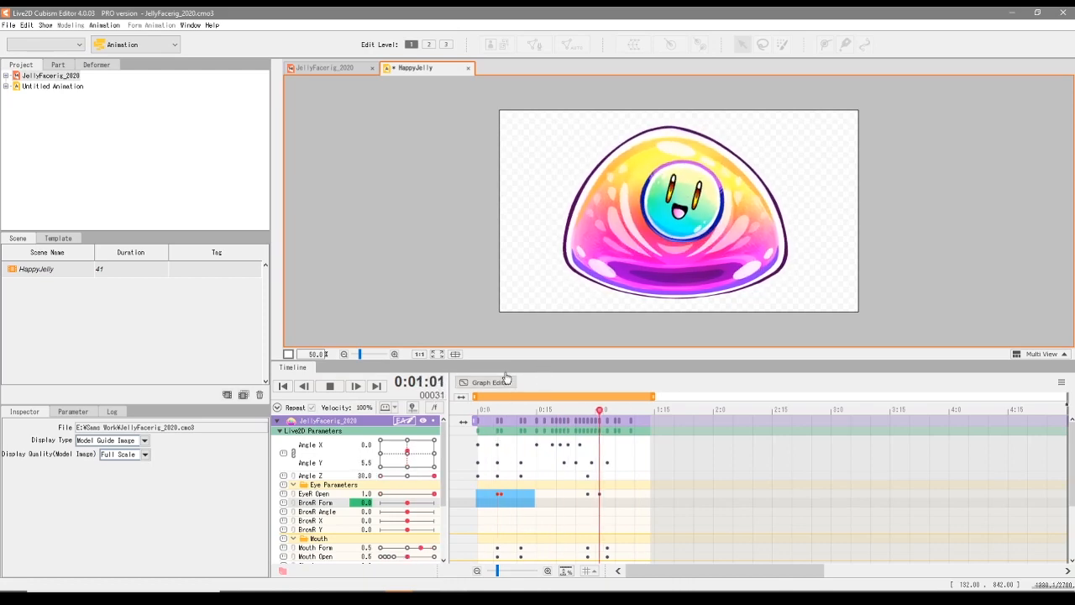
{"action": "mouse_move", "coordinate": [443, 452]}
{"action": "left_mouse_down"}
{"action": "mouse_move", "coordinate": [446, 509]}
{"action": "mouse_move", "coordinate": [444, 458]}
{"action": "left_mouse_up"}
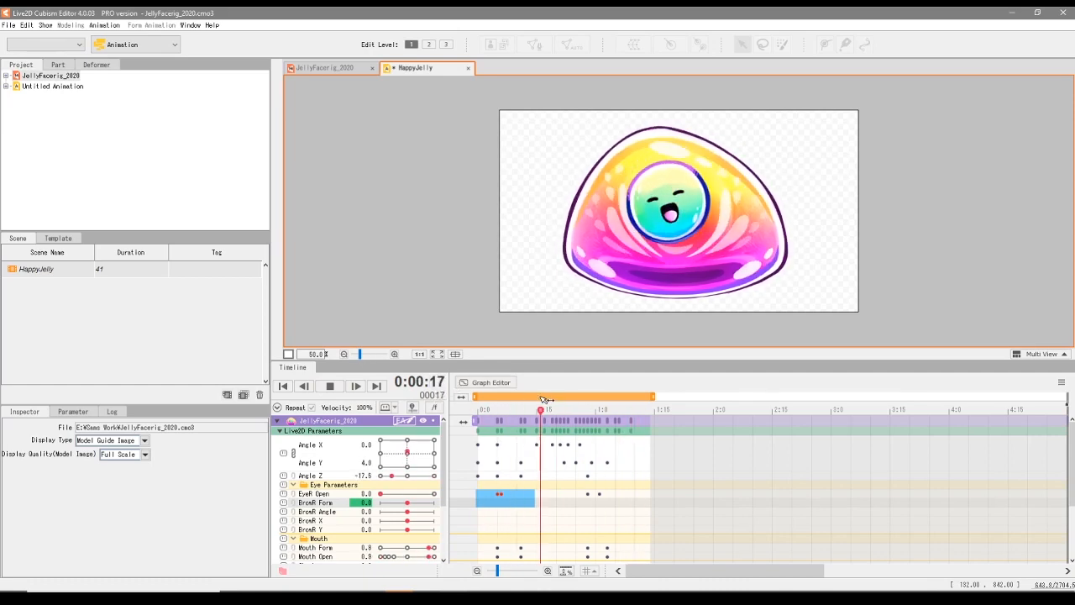
{"action": "key", "text": "Return"}
- Shorten the scene duration to about 45 frames, using frame 44 as the end of the loop
{"action": "left_click_drag", "start_coordinate": [499, 418], "coordinate": [653, 422]}
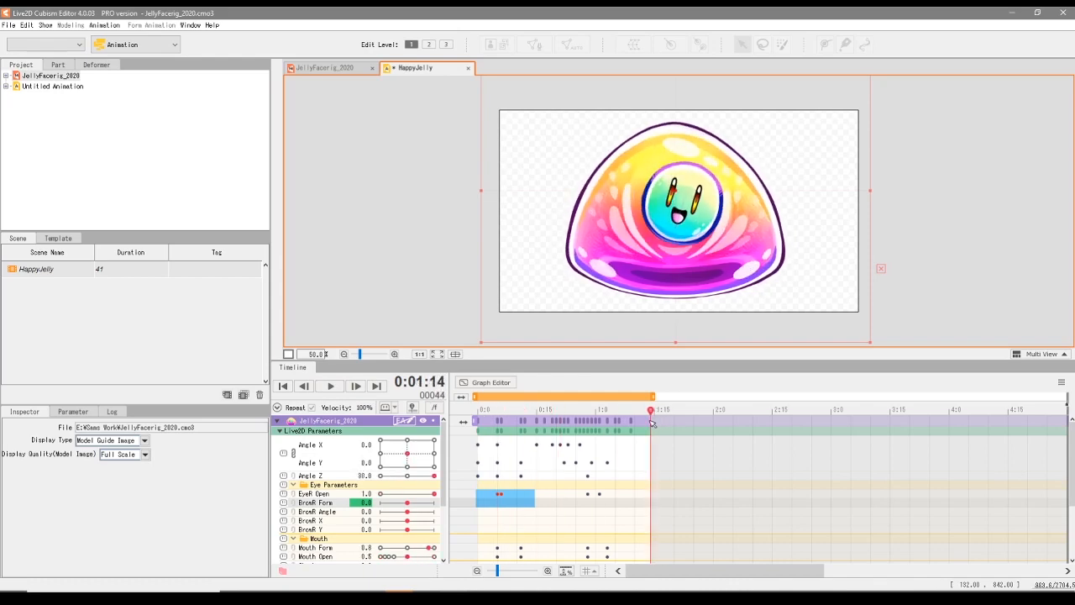
{"action": "left_click_drag", "start_coordinate": [655, 422], "coordinate": [653, 423]}
{"action": "left_click_drag", "start_coordinate": [817, 575], "coordinate": [847, 576]}
{"action": "mouse_move", "coordinate": [558, 413]}
{"action": "left_mouse_down"}
{"action": "mouse_move", "coordinate": [528, 424]}
{"action": "mouse_move", "coordinate": [557, 420]}
{"action": "left_mouse_up"}
{"action": "mouse_move", "coordinate": [974, 397]}
{"action": "left_mouse_down"}
{"action": "mouse_move", "coordinate": [698, 402]}
{"action": "mouse_move", "coordinate": [571, 410]}
{"action": "mouse_move", "coordinate": [564, 425]}
{"action": "left_mouse_up"}
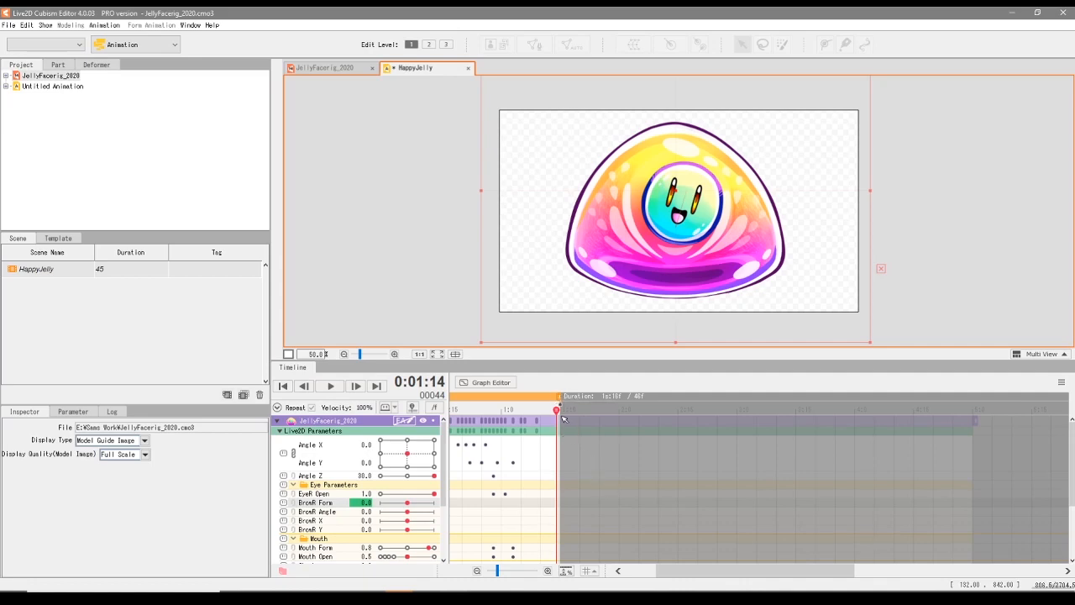
{"action": "mouse_move", "coordinate": [560, 398]}
{"action": "left_mouse_down"}
{"action": "mouse_move", "coordinate": [525, 409]}
{"action": "mouse_move", "coordinate": [569, 427]}
{"action": "left_mouse_up"}
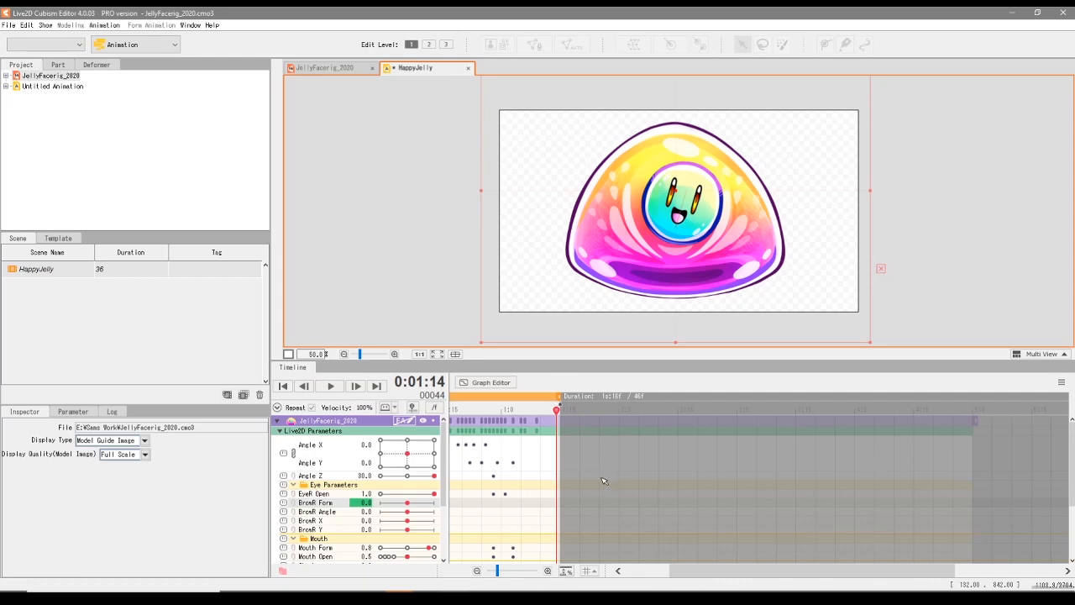
- Play the shortened HappyJelly scene from the timeline to check the loop, and stop playback
{"action": "left_click_drag", "start_coordinate": [700, 577], "coordinate": [656, 576]}
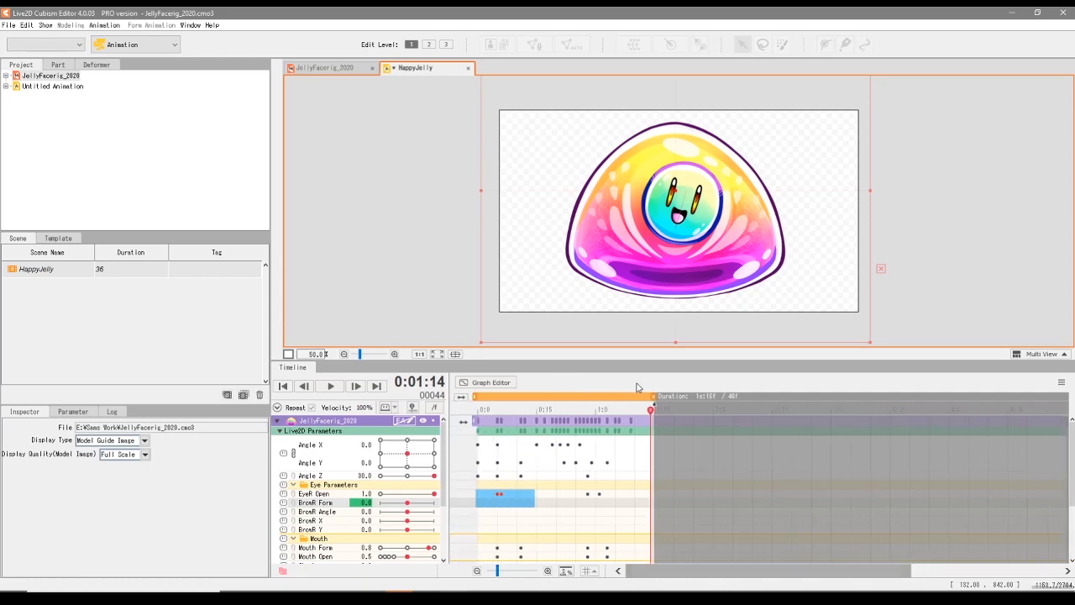
{"action": "left_click", "coordinate": [330, 386]}
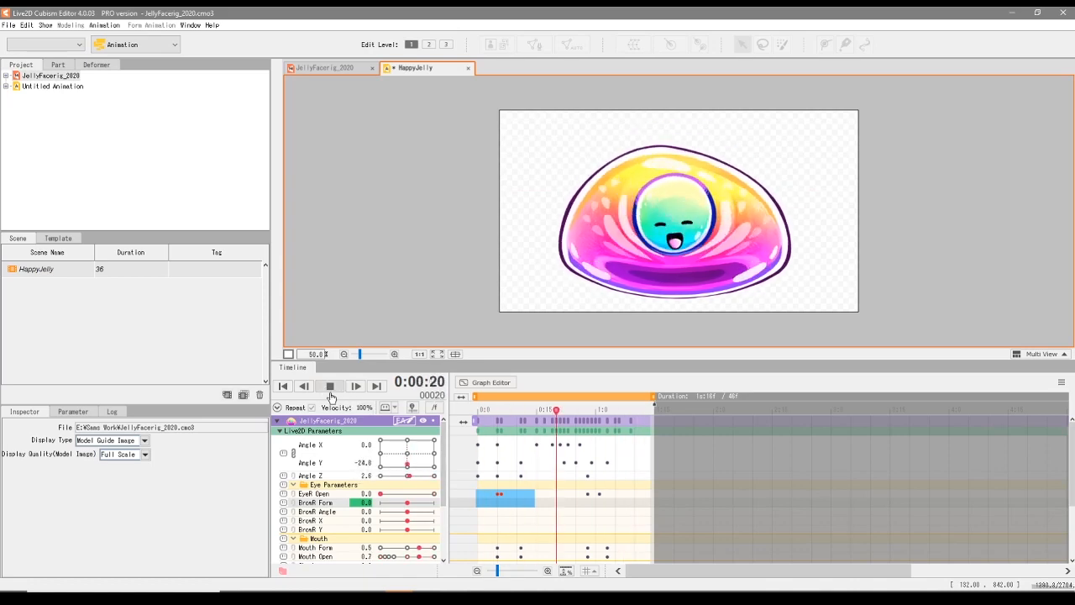
{"action": "left_click", "coordinate": [330, 385]}
- Save the animation project as JellyAnimation1.can3 in the JellyFacerig folder and close the folder window
{"action": "left_click", "coordinate": [8, 25]}
{"action": "left_click", "coordinate": [39, 126]}
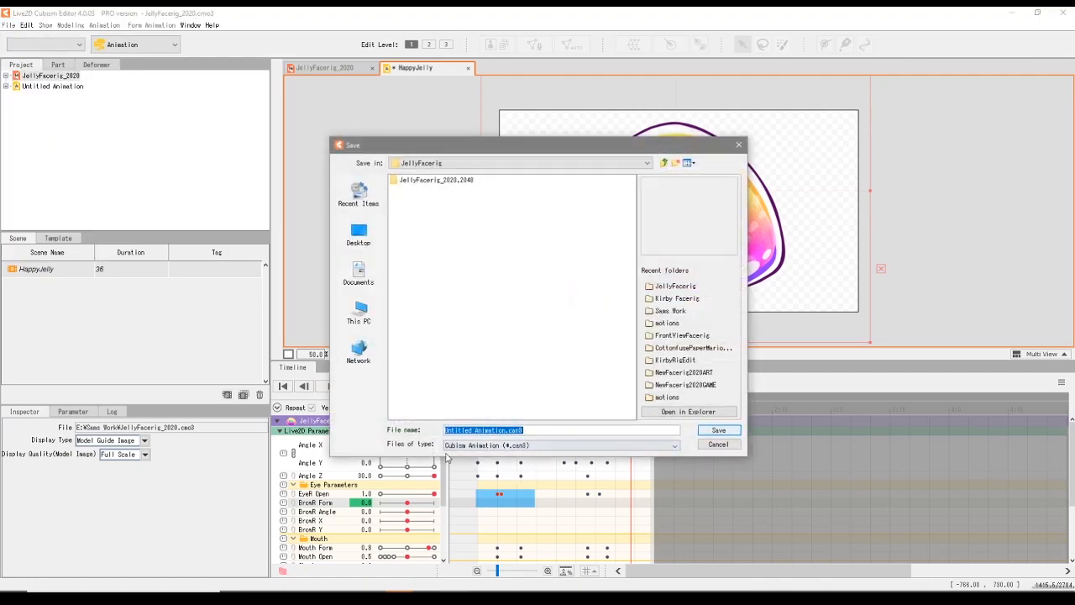
{"action": "left_click", "coordinate": [508, 431]}
{"action": "left_click_drag", "start_coordinate": [504, 431], "coordinate": [436, 432]}
{"action": "type", "text": "Jelly"}
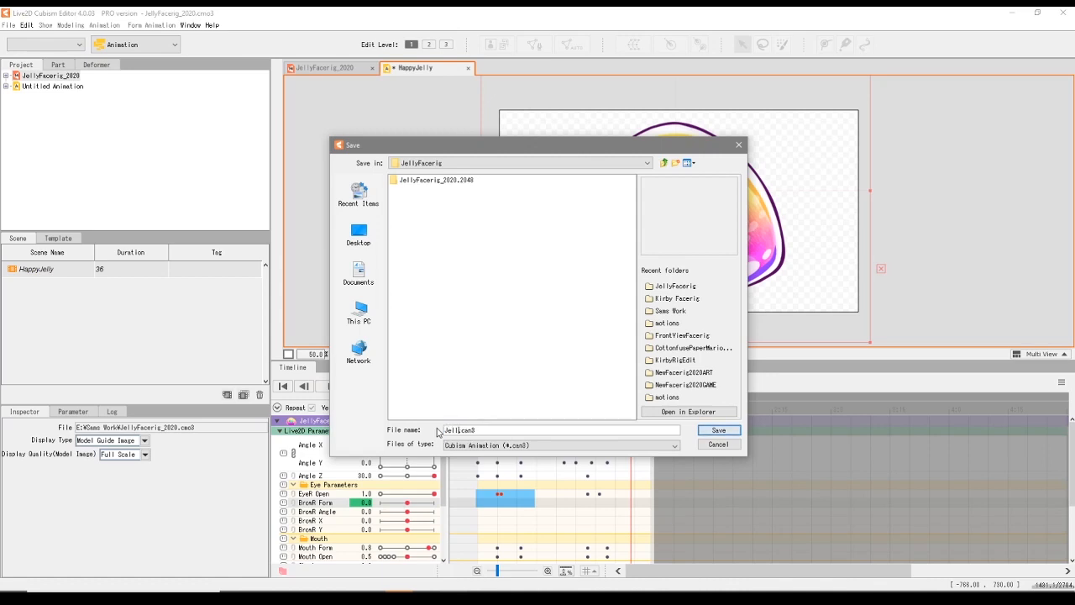
{"action": "type", "text": "Animation1"}
{"action": "left_click", "coordinate": [718, 430]}
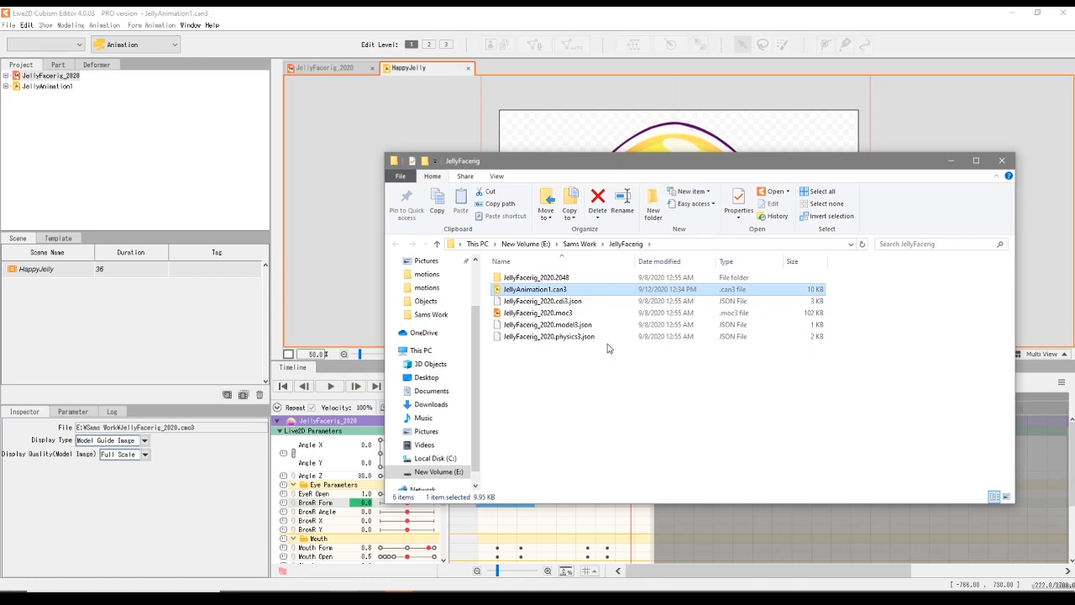
{"action": "left_click", "coordinate": [1001, 160]}
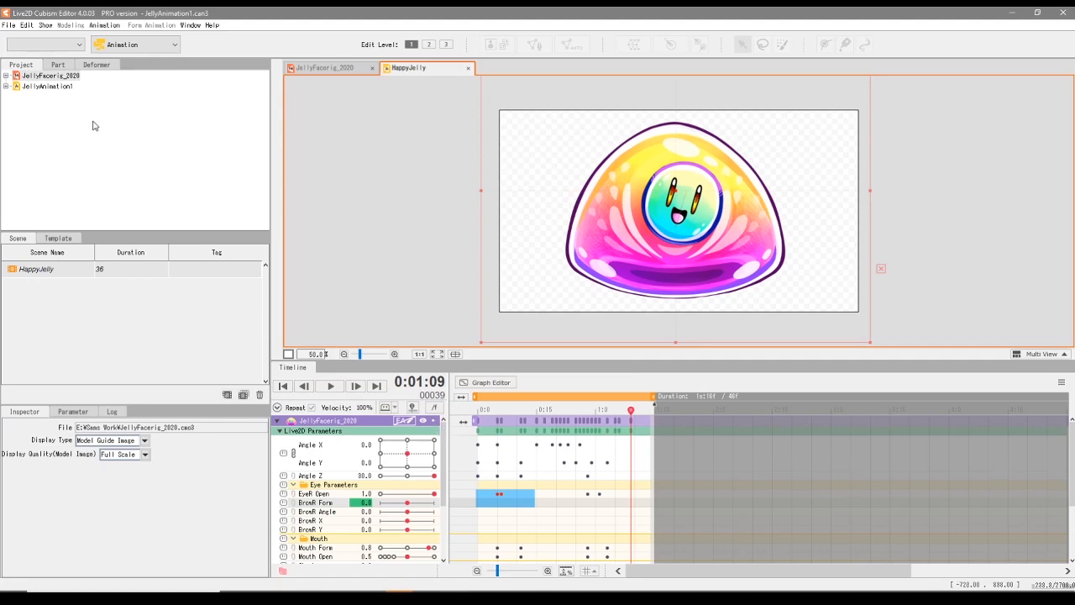
- Review the movie output settings, including the MP4 format, and the other image and movie export options without exporting
{"action": "left_click", "coordinate": [8, 25]}
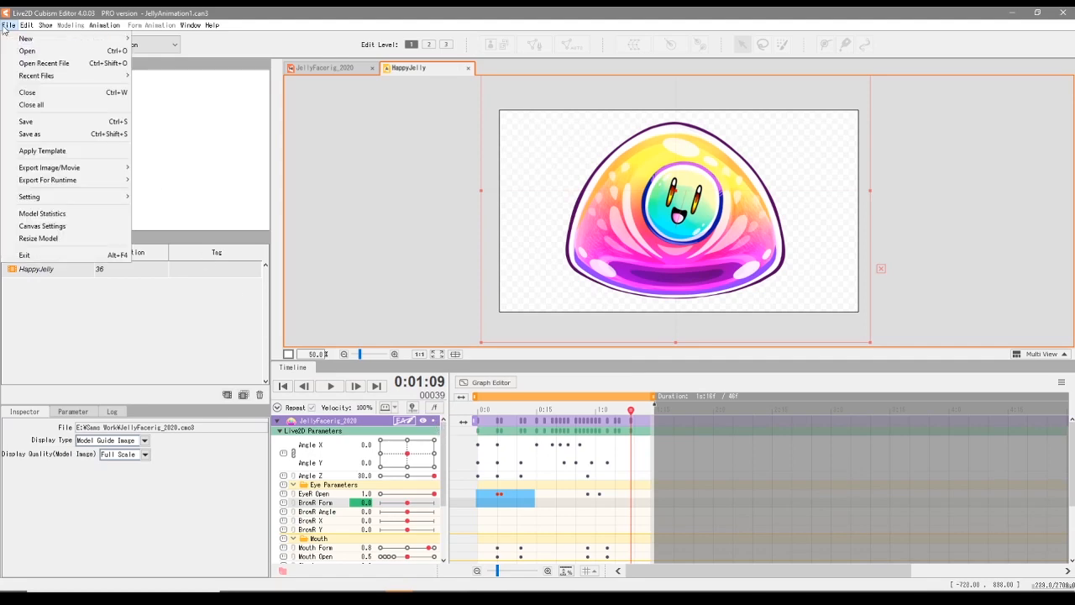
{"action": "mouse_move", "coordinate": [108, 175]}
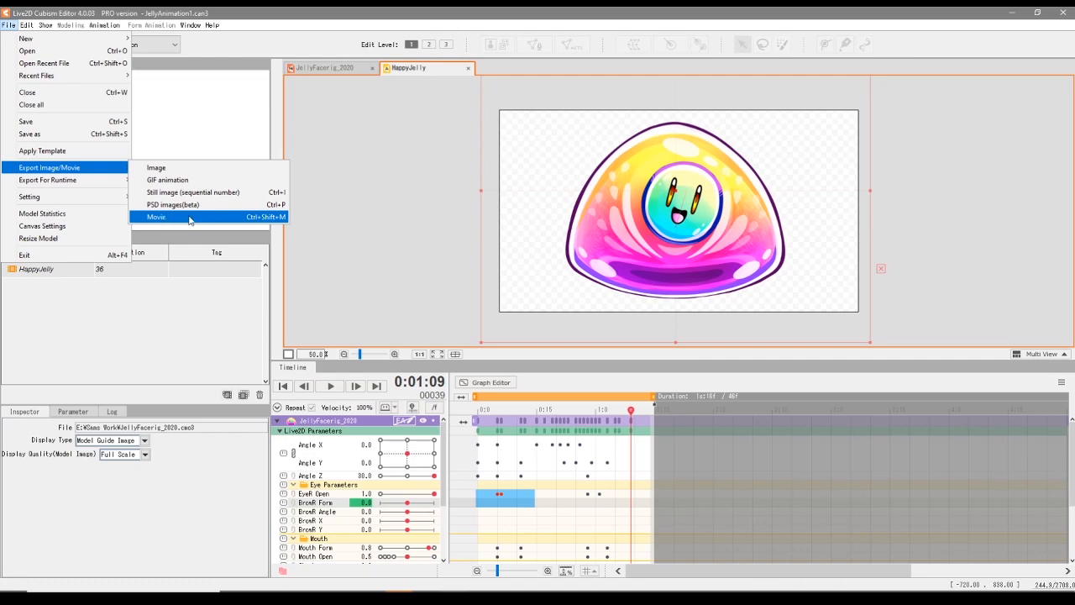
{"action": "left_click", "coordinate": [190, 218]}
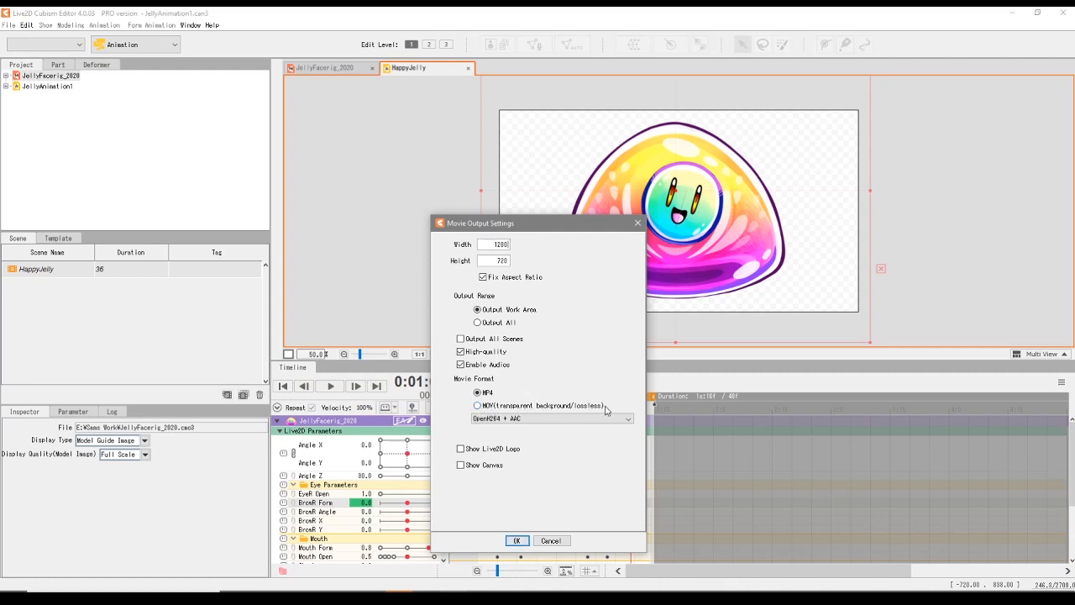
{"action": "left_click", "coordinate": [487, 415]}
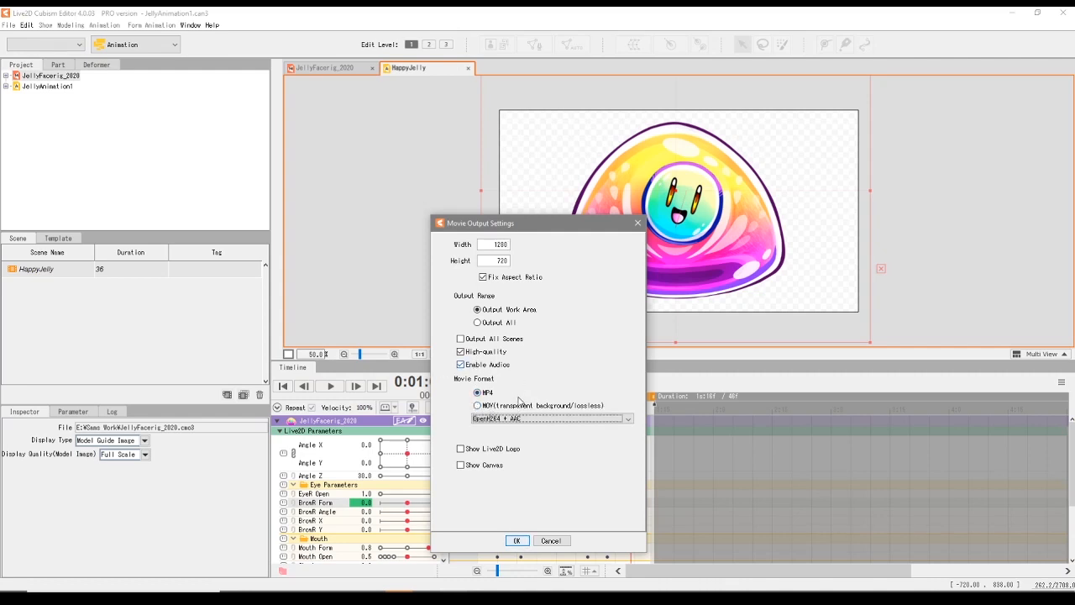
{"action": "left_click", "coordinate": [477, 392]}
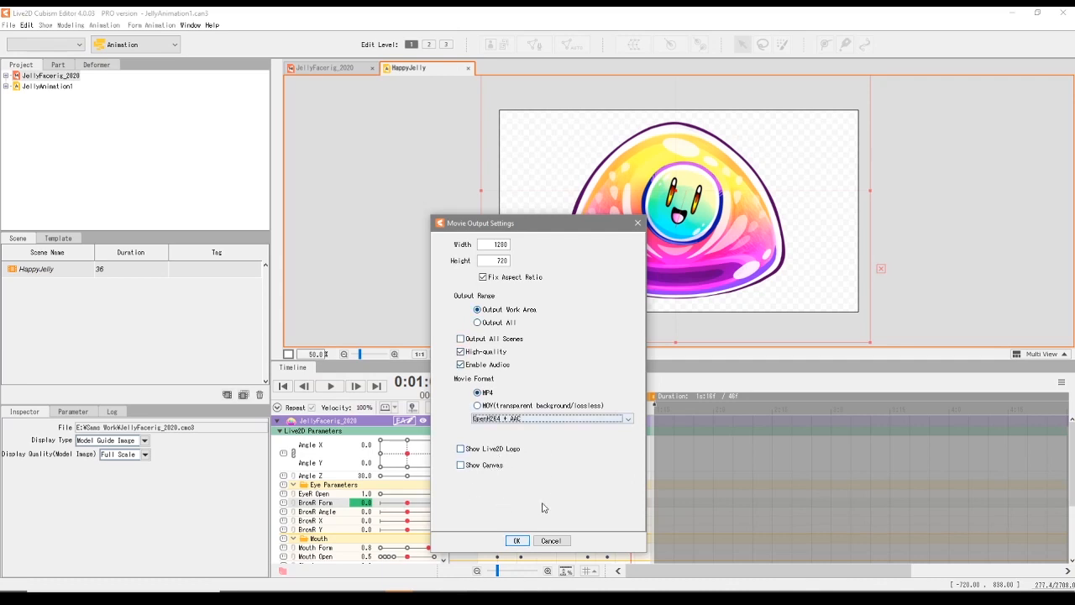
{"action": "left_click", "coordinate": [552, 541]}
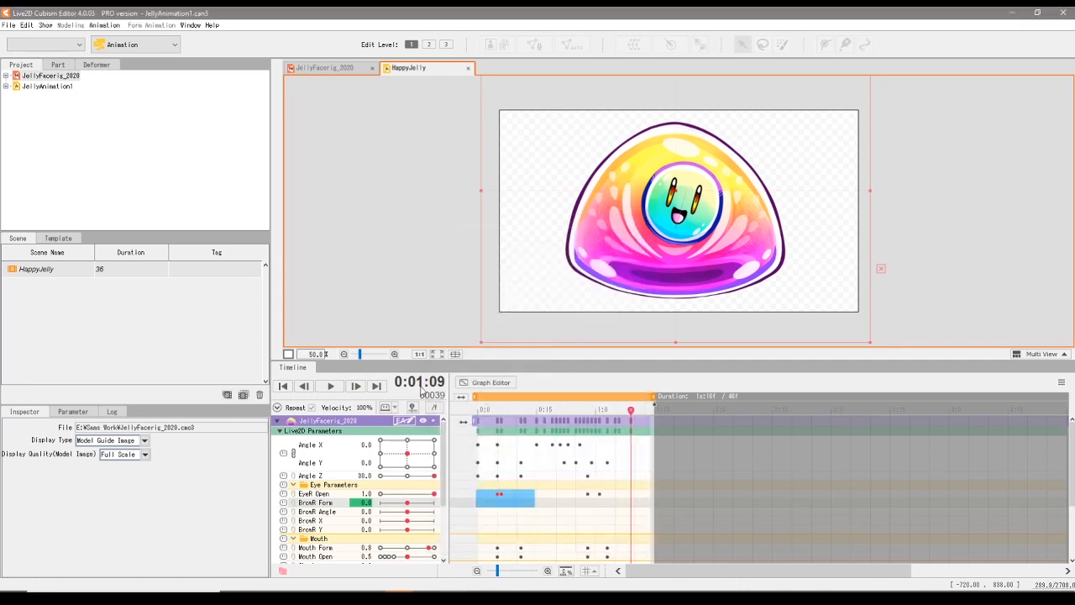
{"action": "left_click", "coordinate": [8, 25]}
{"action": "mouse_move", "coordinate": [118, 168]}
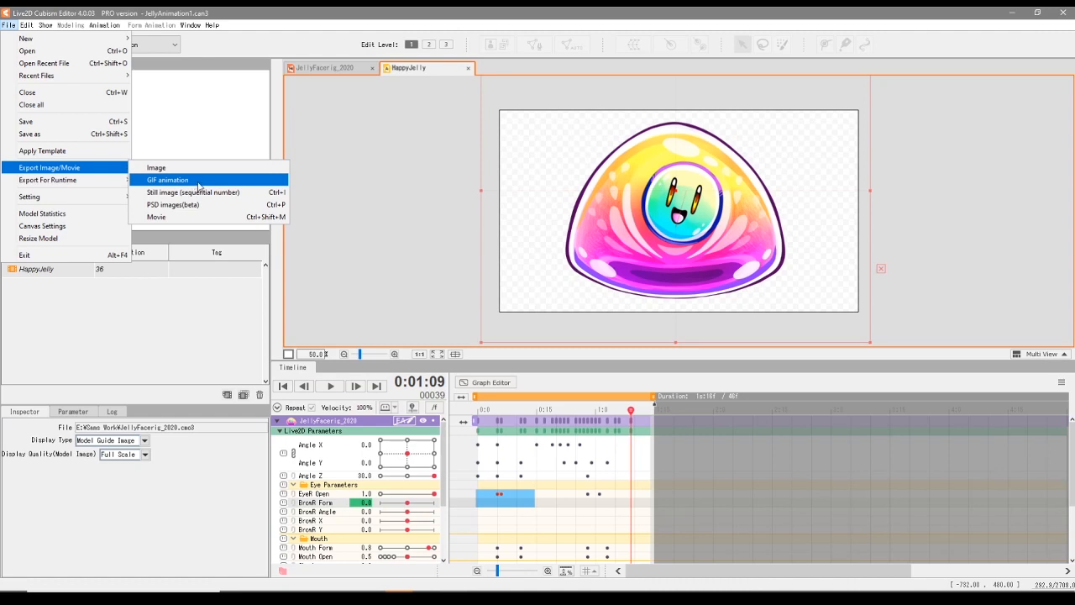
{"action": "left_click", "coordinate": [10, 25]}
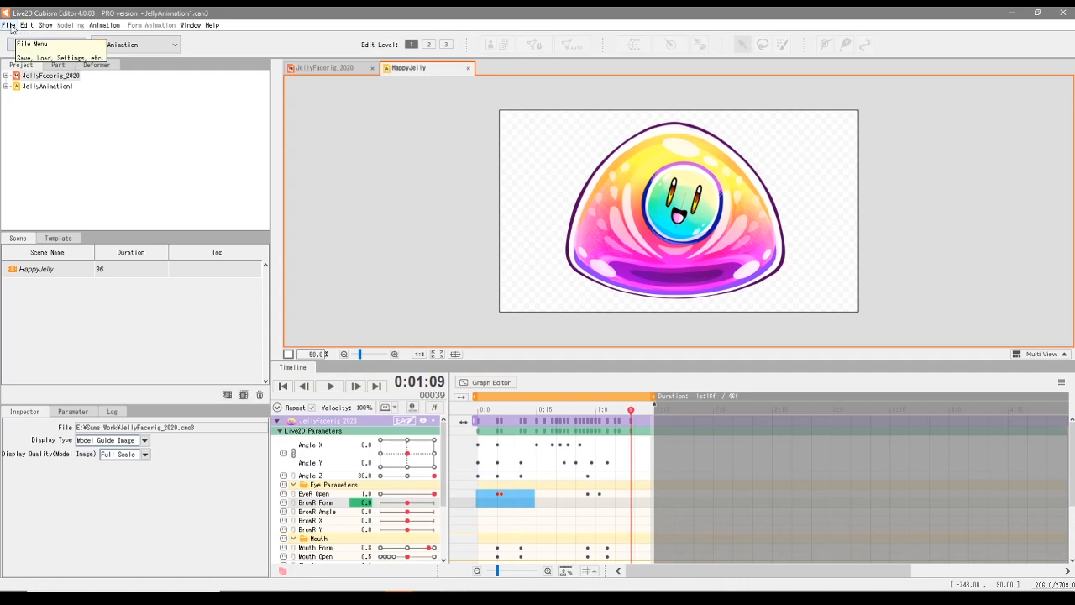
- Export the selected scene's work area for runtime as the motion file HappyJelly.motion3.json in the JellyFacerig folder
{"action": "left_click", "coordinate": [9, 25]}
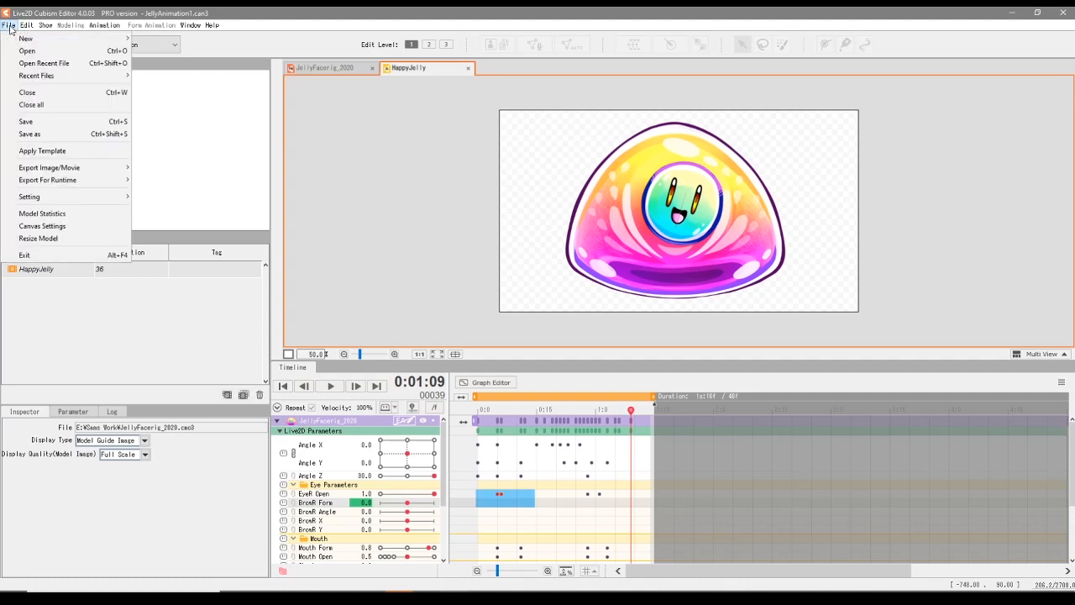
{"action": "mouse_move", "coordinate": [83, 182]}
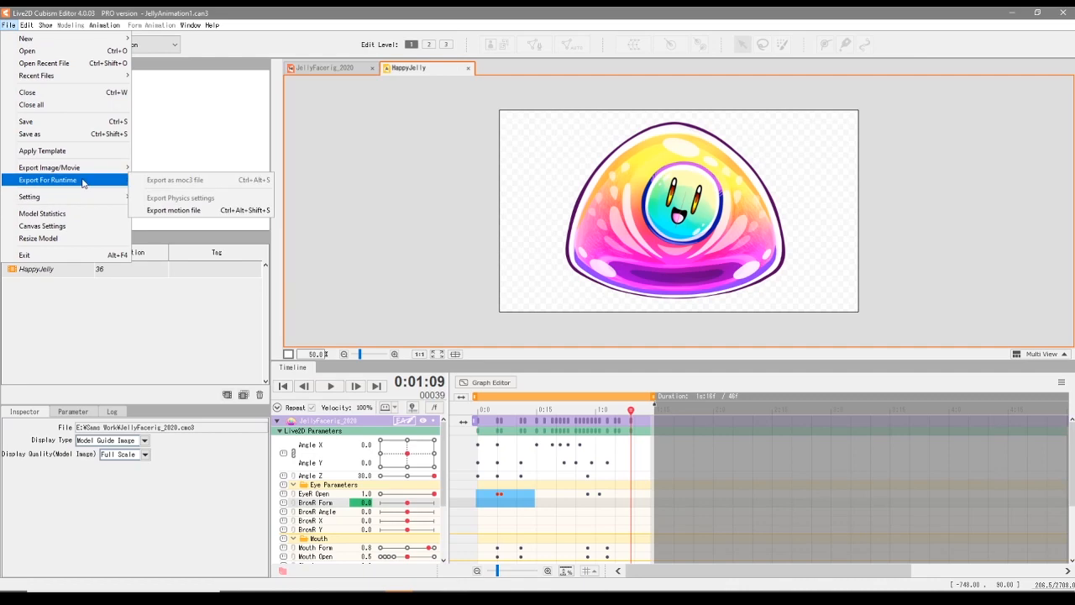
{"action": "left_click", "coordinate": [202, 216]}
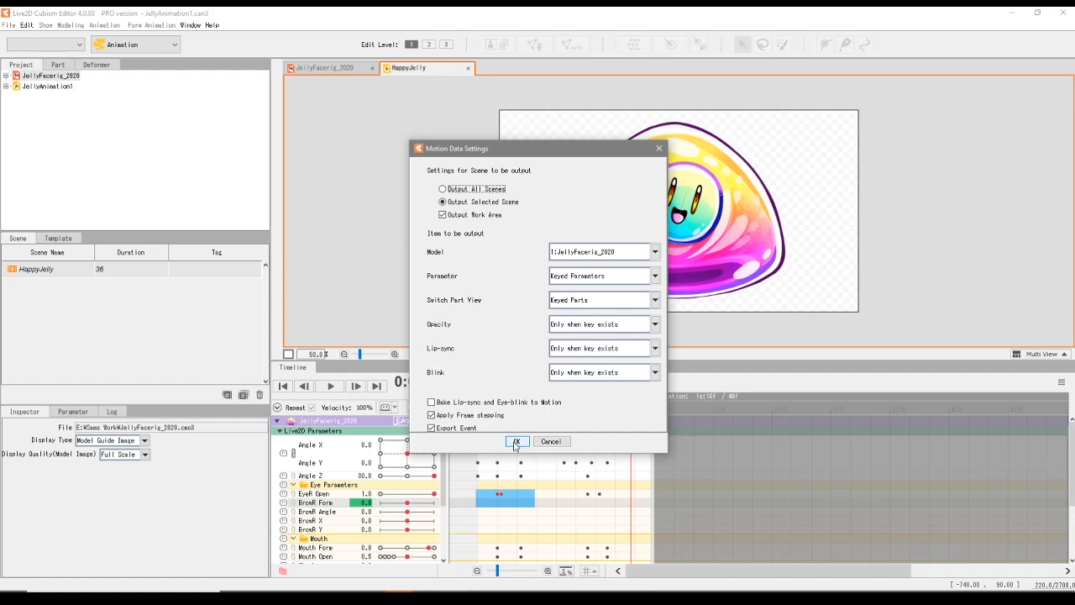
{"action": "left_click", "coordinate": [516, 443]}
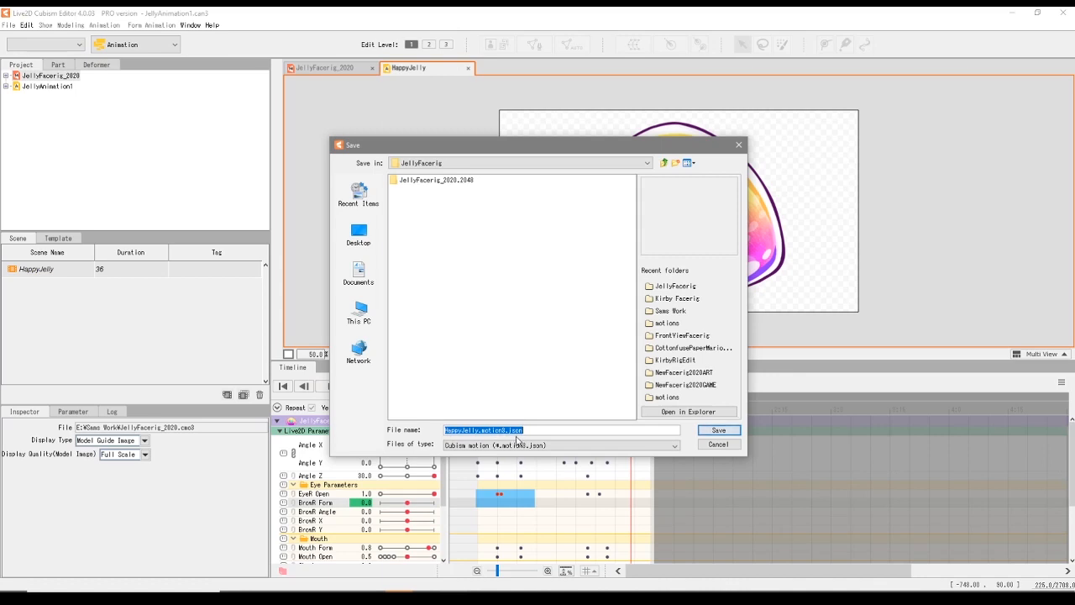
{"action": "left_click", "coordinate": [719, 432]}
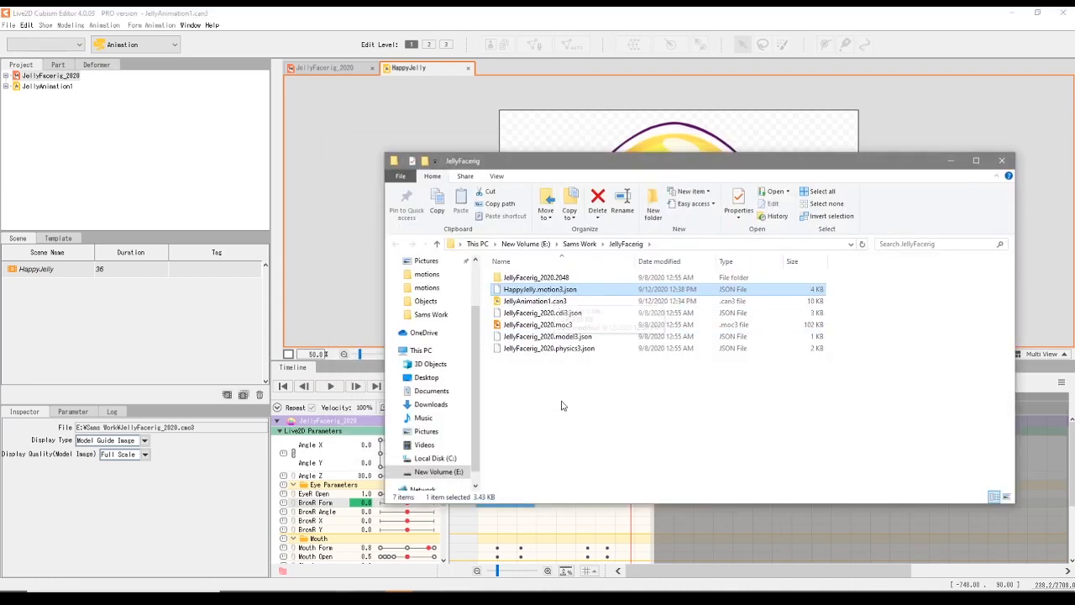
- Create a new subfolder named motions inside the JellyFacerig folder
{"action": "right_click", "coordinate": [526, 386]}
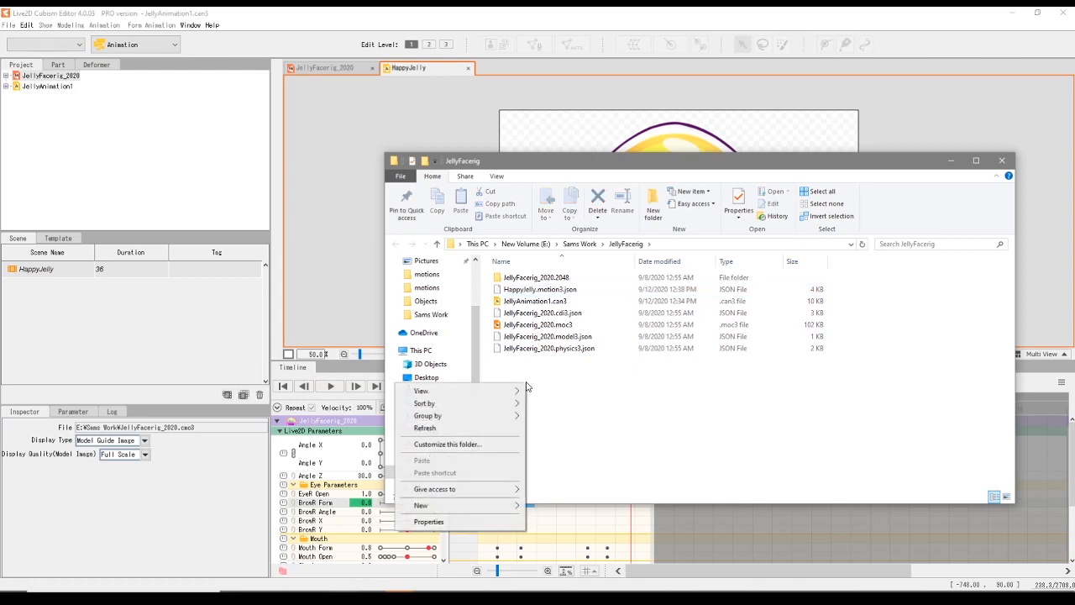
{"action": "mouse_move", "coordinate": [485, 509]}
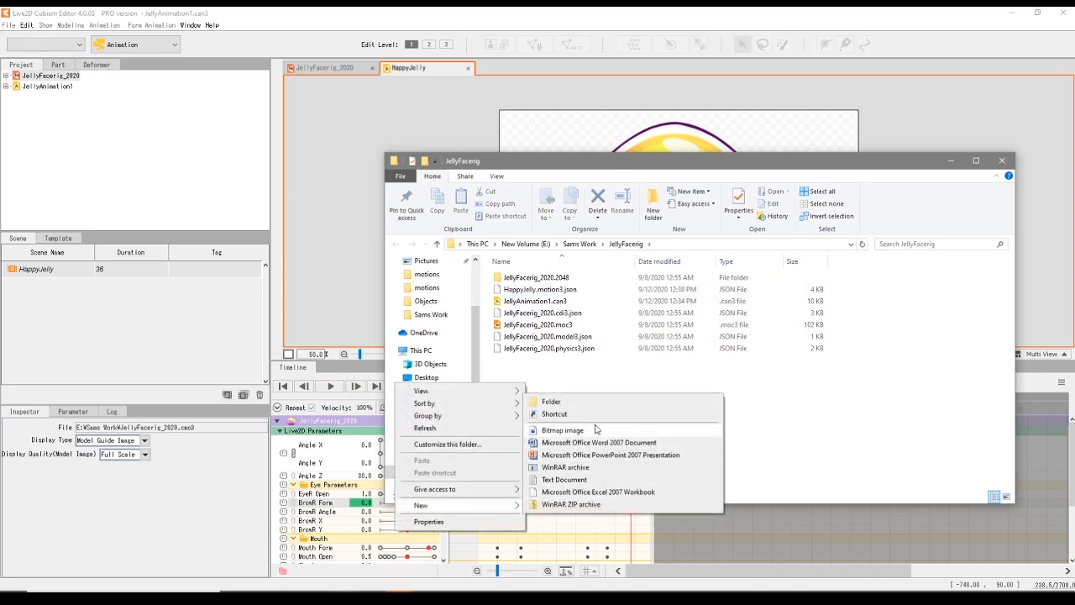
{"action": "left_click", "coordinate": [548, 402]}
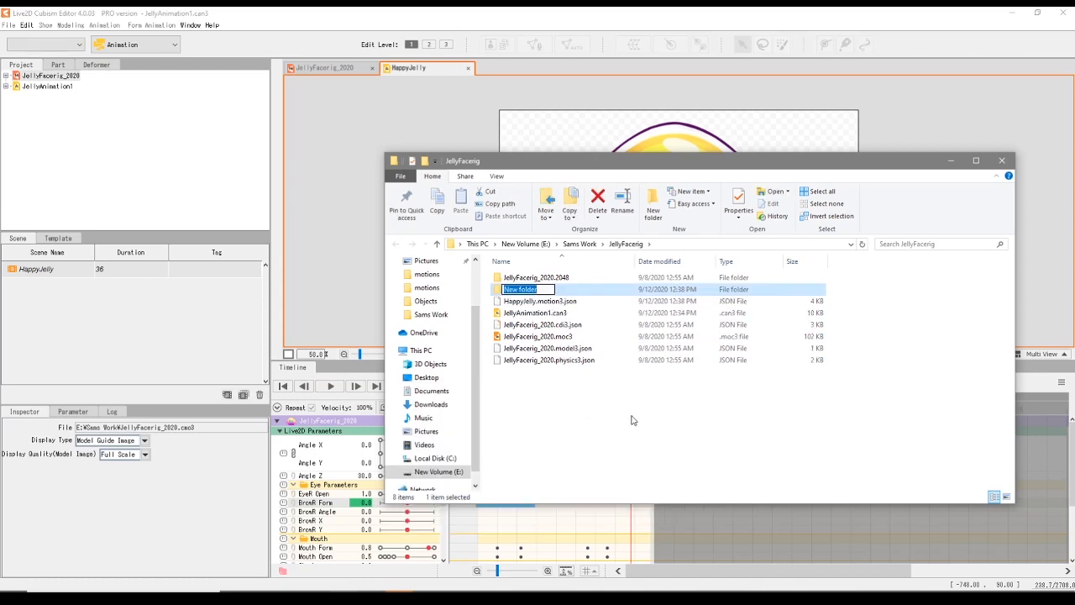
{"action": "type", "text": "motions"}
{"action": "left_click", "coordinate": [536, 432]}
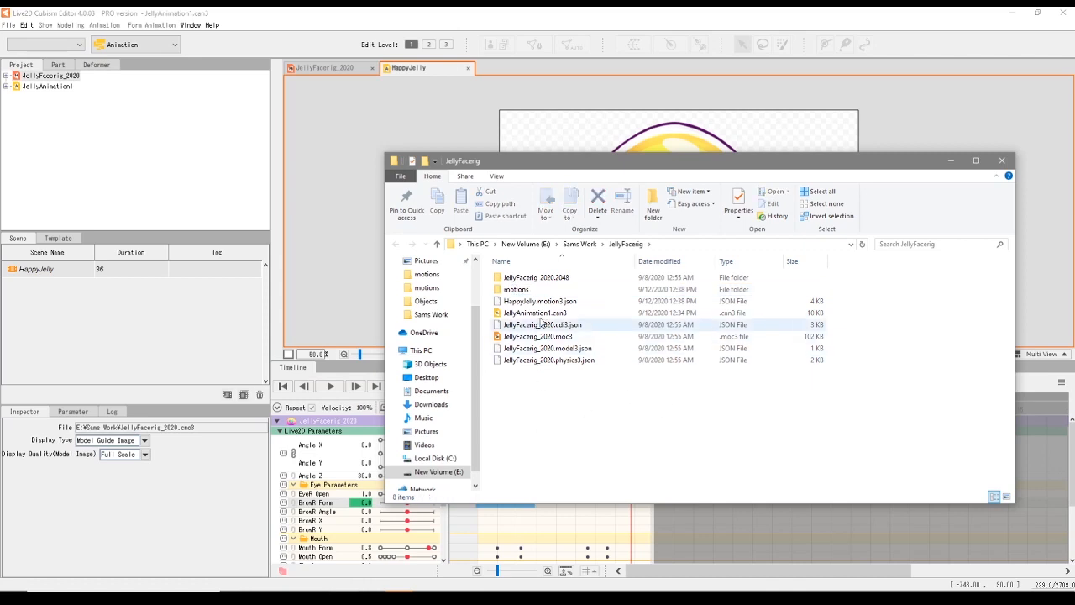
- Move HappyJelly.motion3.json into the motions folder, check the folder's contents and return to the JellyFacerig folder
{"action": "left_click_drag", "start_coordinate": [544, 304], "coordinate": [527, 289]}
{"action": "double_click", "coordinate": [515, 290]}
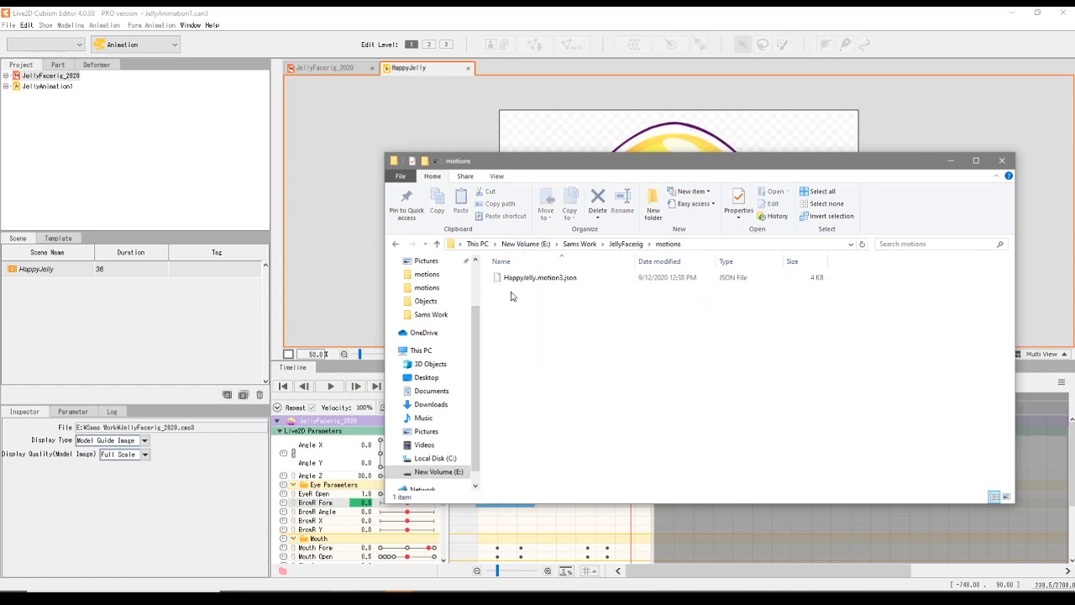
{"action": "left_click", "coordinate": [437, 244]}
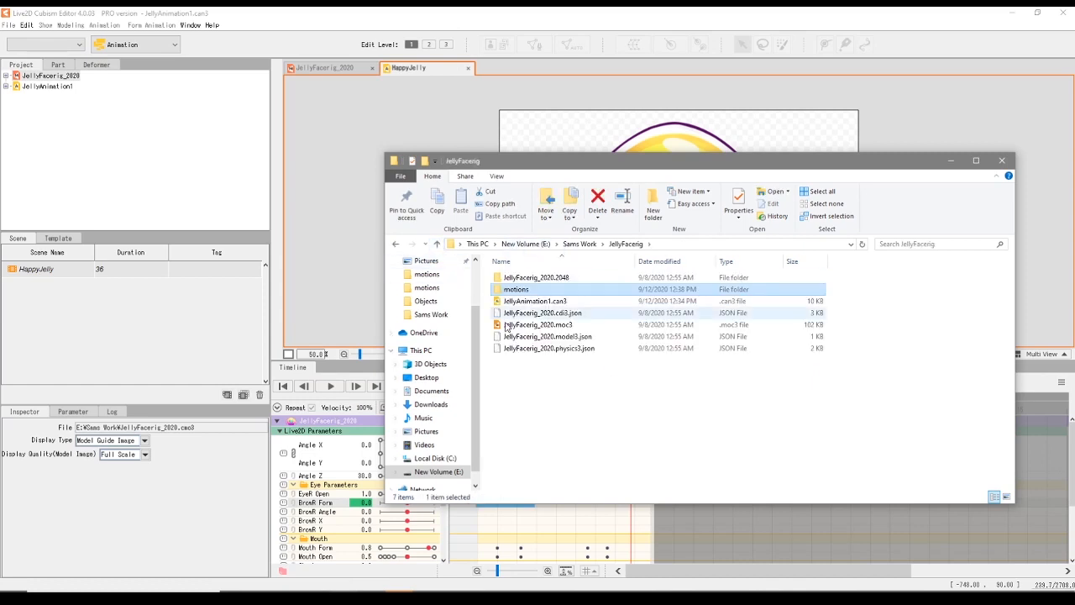
- Move JellyAnimation1.can3 out of the JellyFacerig folder into its parent folder
{"action": "left_click", "coordinate": [538, 301]}
{"action": "right_click", "coordinate": [543, 303]}
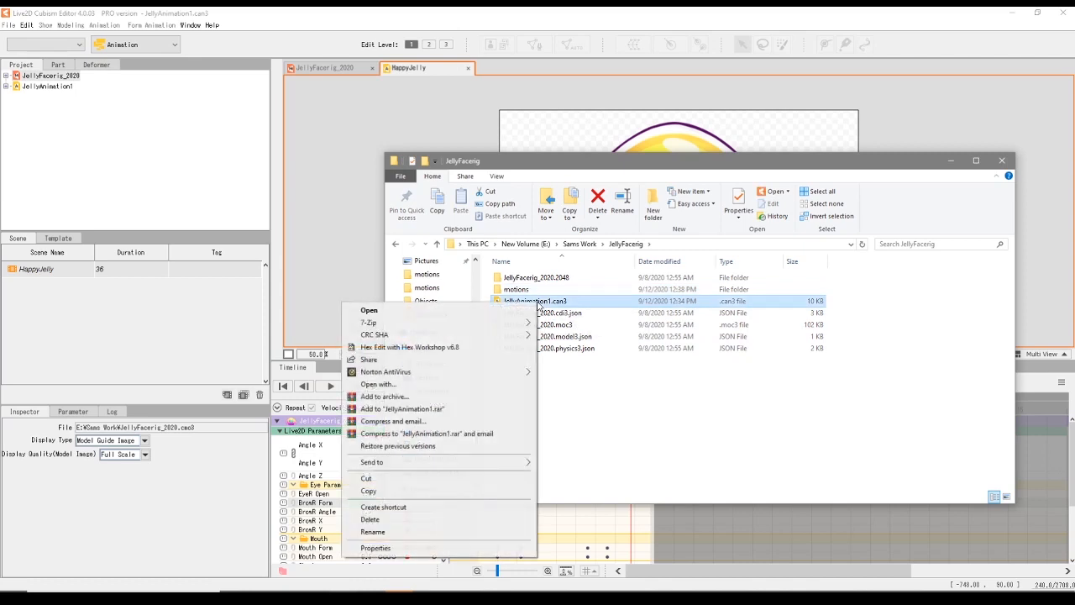
{"action": "left_click", "coordinate": [508, 491]}
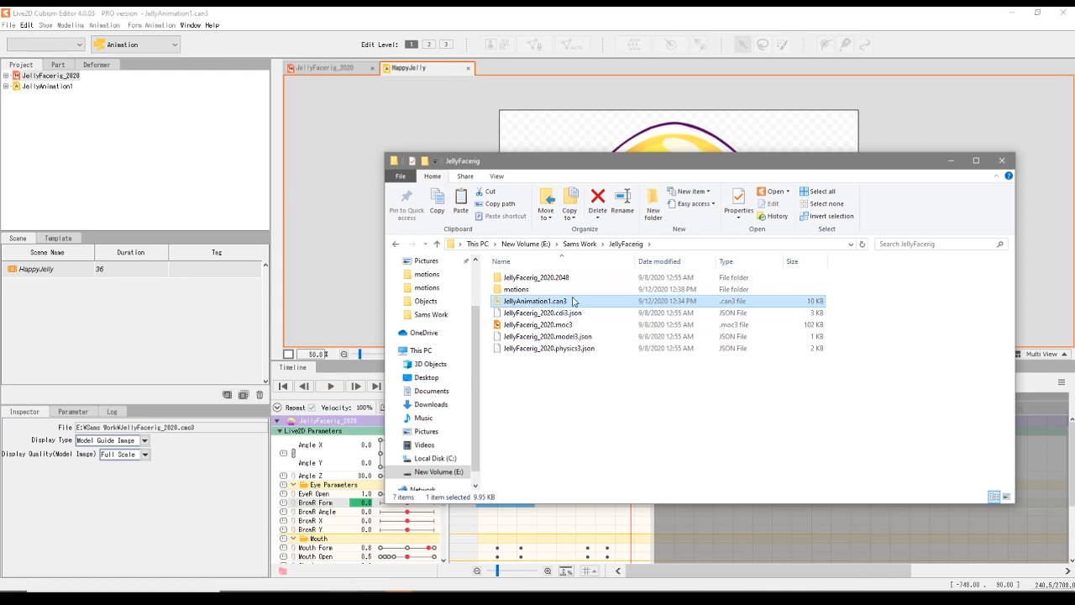
{"action": "left_click", "coordinate": [436, 245]}
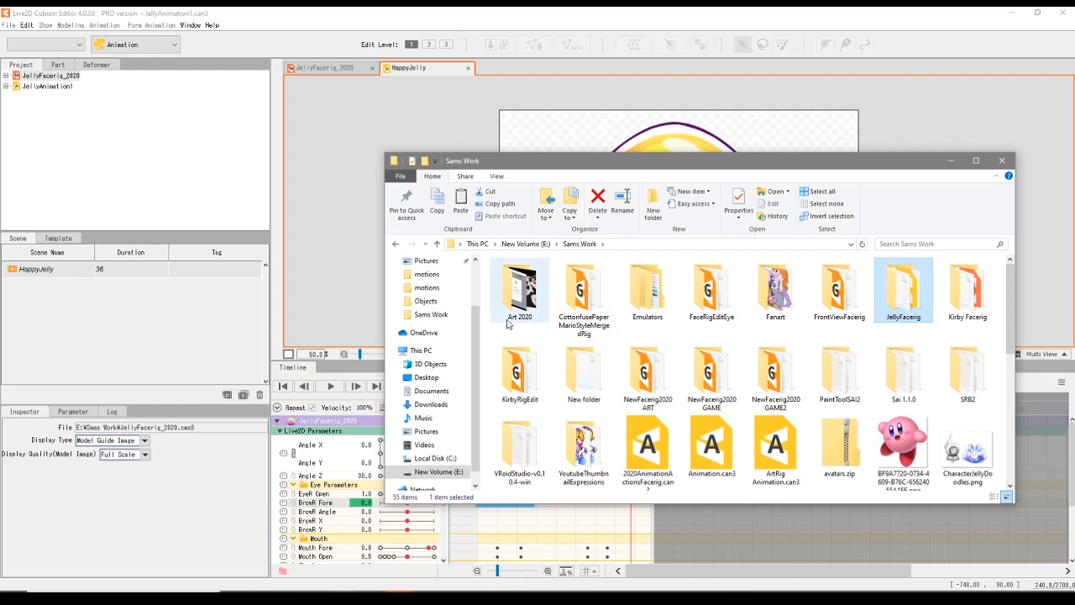
{"action": "right_click", "coordinate": [490, 336]}
{"action": "left_click", "coordinate": [443, 415]}
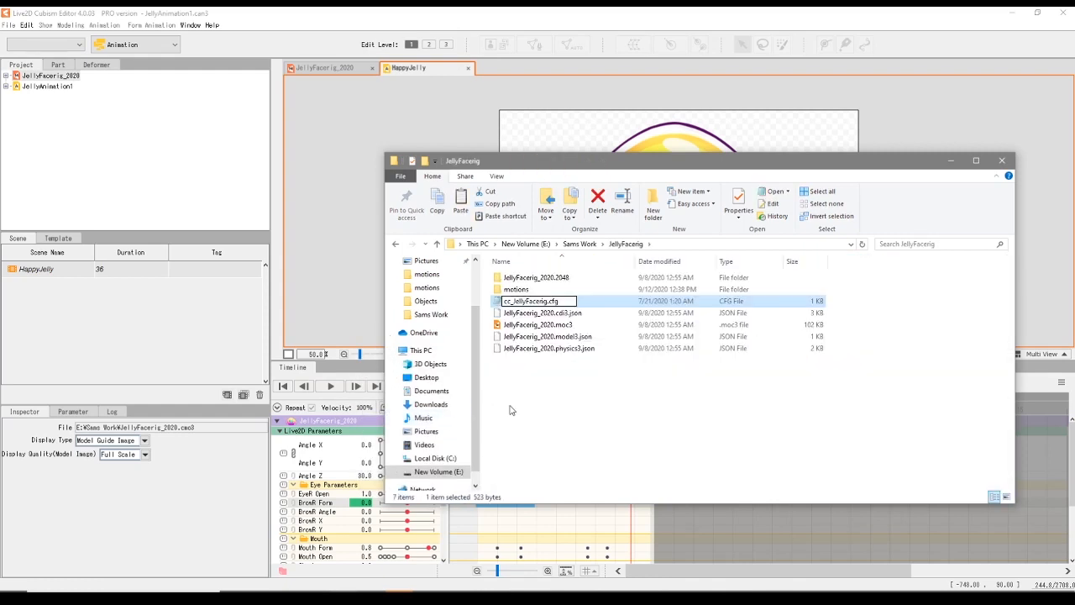
- Name the configuration file cc_JellyFacerig.cfg in the JellyFacerig folder and open it in Notepad
{"action": "left_click", "coordinate": [509, 410]}
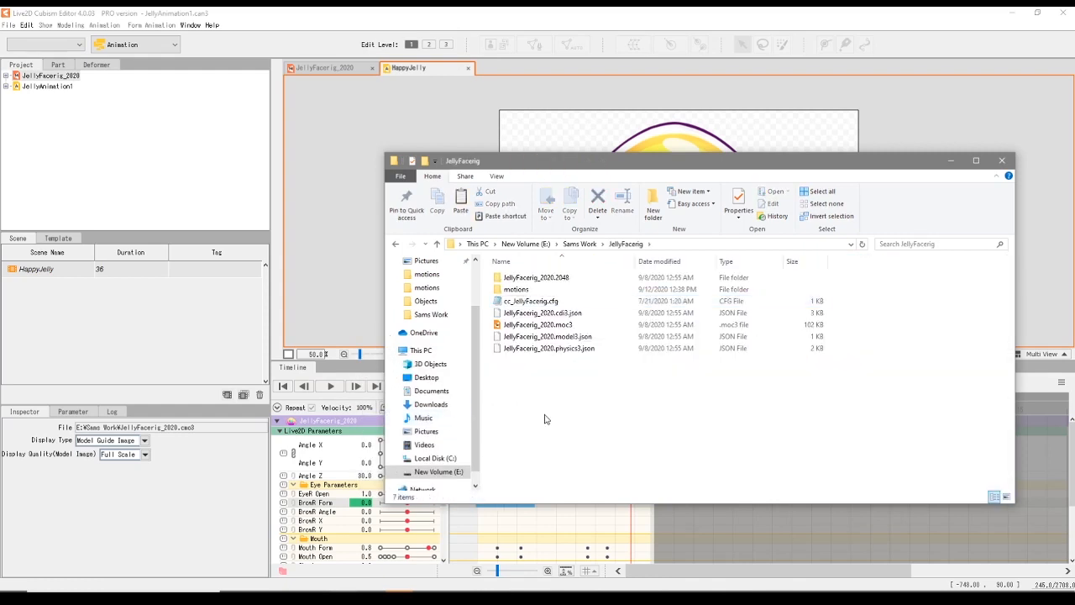
{"action": "double_click", "coordinate": [512, 303]}
{"action": "left_click_drag", "start_coordinate": [495, 302], "coordinate": [253, 115]}
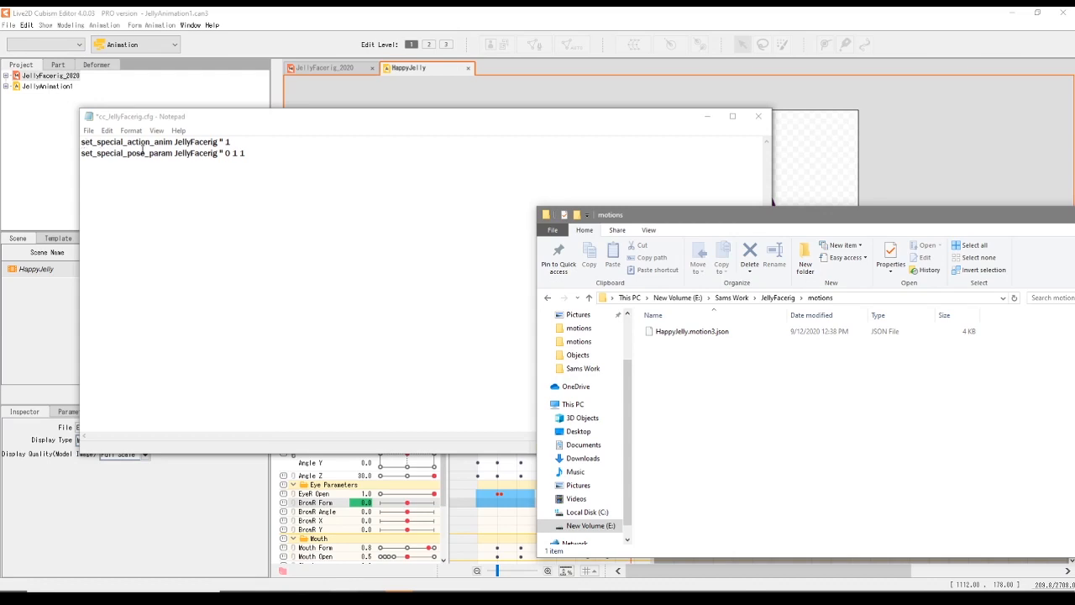
- Insert a space between the two single quotes in both the set_special_action_anim and set_special_pose_param lines
{"action": "left_click", "coordinate": [222, 141]}
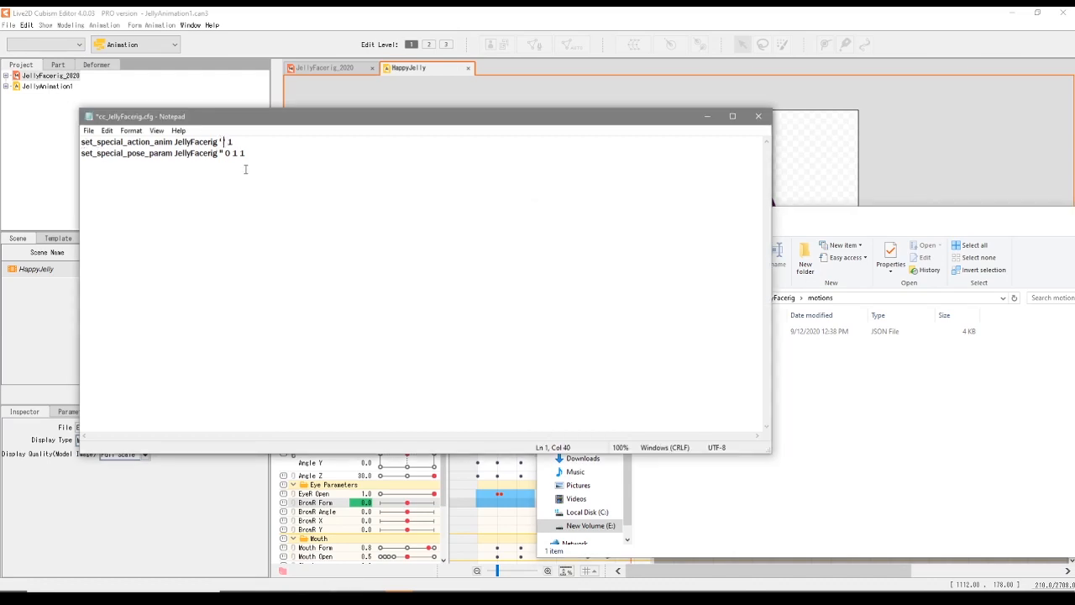
{"action": "left_click", "coordinate": [220, 153]}
{"action": "type", "text": "'"}
- Examine the two configuration commands and the JellyFacerig name in the first one, and bring the motions folder window forward
{"action": "mouse_move", "coordinate": [81, 143]}
{"action": "left_mouse_down"}
{"action": "mouse_move", "coordinate": [244, 130]}
{"action": "mouse_move", "coordinate": [160, 154]}
{"action": "mouse_move", "coordinate": [82, 153]}
{"action": "left_mouse_up"}
{"action": "left_click", "coordinate": [247, 153]}
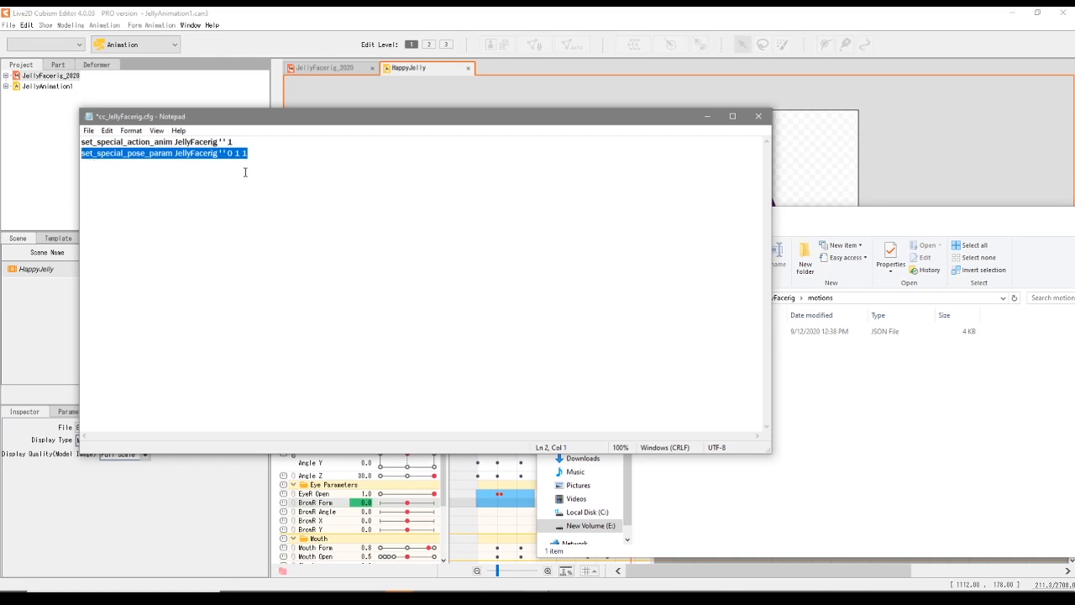
{"action": "left_click", "coordinate": [270, 151]}
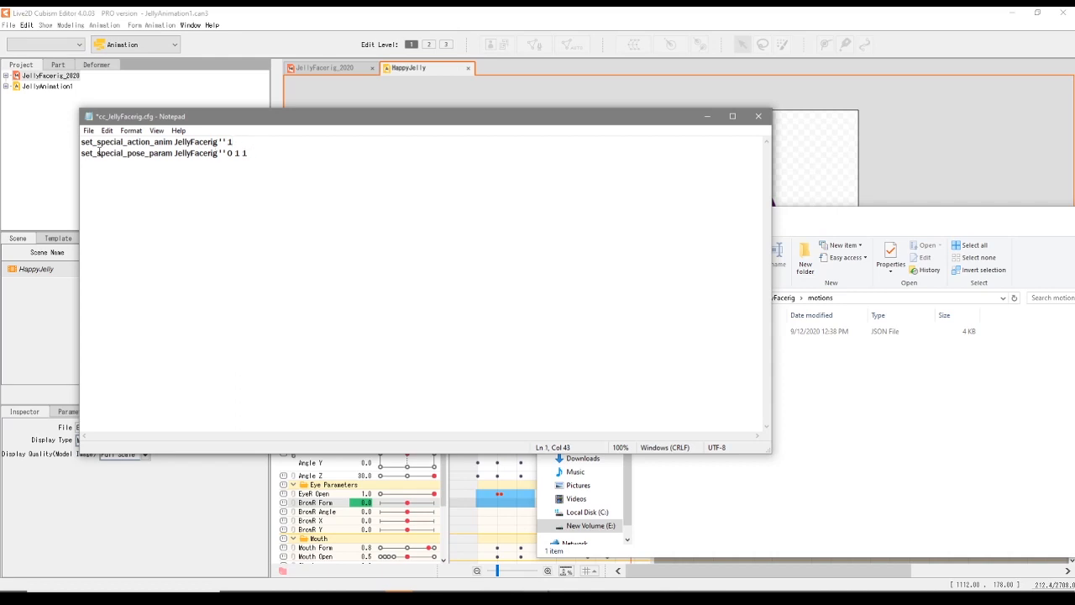
{"action": "left_click_drag", "start_coordinate": [82, 145], "coordinate": [252, 157]}
{"action": "left_click", "coordinate": [257, 145]}
{"action": "left_click_drag", "start_coordinate": [176, 142], "coordinate": [218, 140]}
{"action": "left_click", "coordinate": [815, 225]}
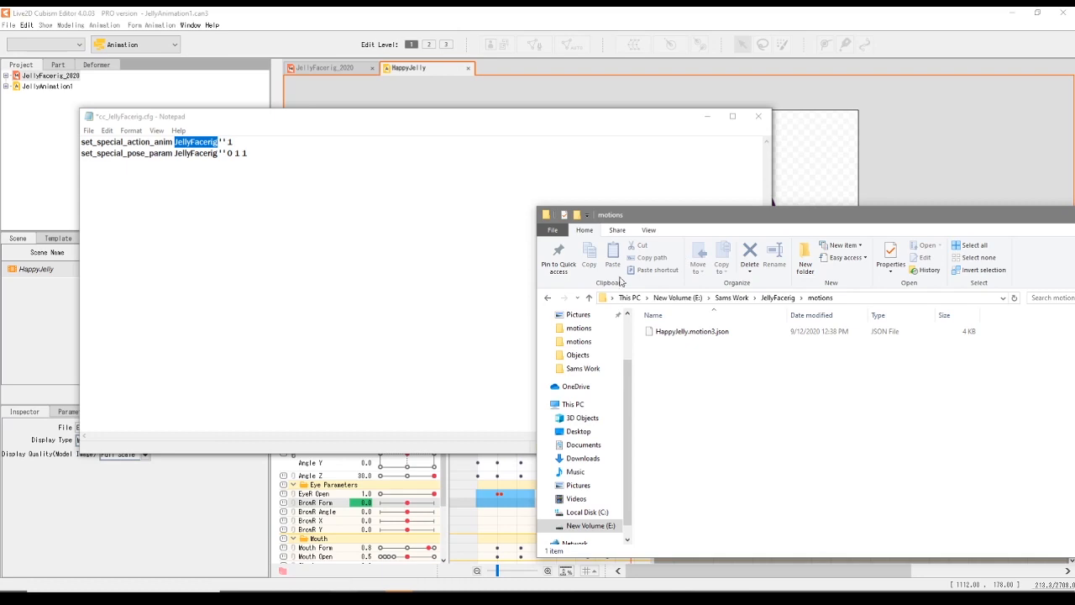
- Check the exported motion's name in the motions folder and enter HappyJelly between the quotes of the set_special_action_anim line
{"action": "left_click", "coordinate": [591, 298]}
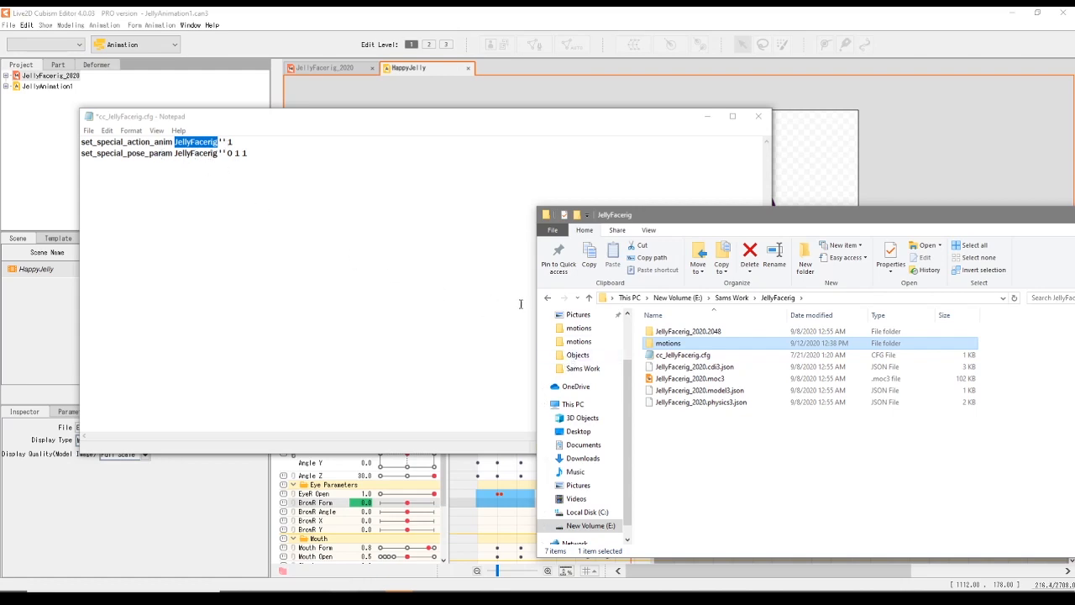
{"action": "double_click", "coordinate": [671, 344]}
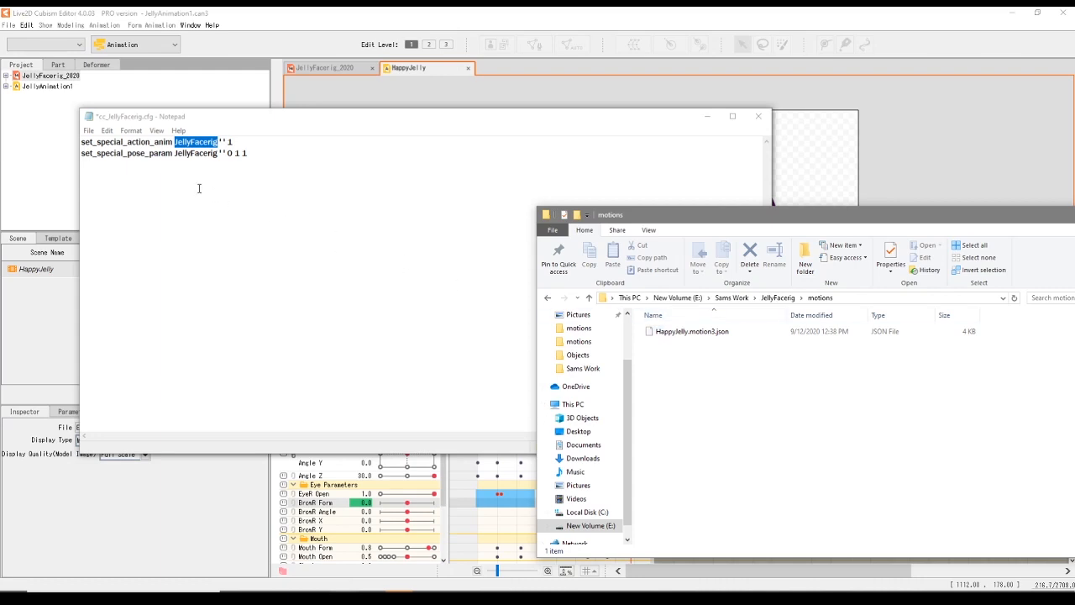
{"action": "left_click", "coordinate": [225, 145]}
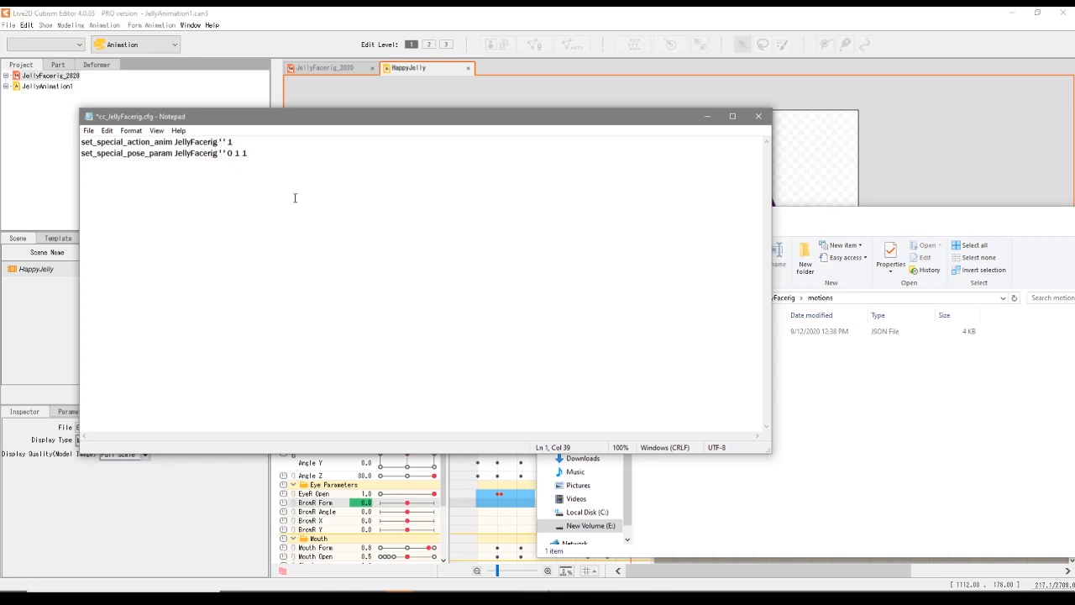
{"action": "type", "text": "HappyJelly"}
- Duplicate the set_special_action_anim line for 'HappyJelly' directly below it and set the copy's closing number to 2
{"action": "left_click_drag", "start_coordinate": [277, 142], "coordinate": [81, 142]}
{"action": "key", "text": "ctrl+c"}
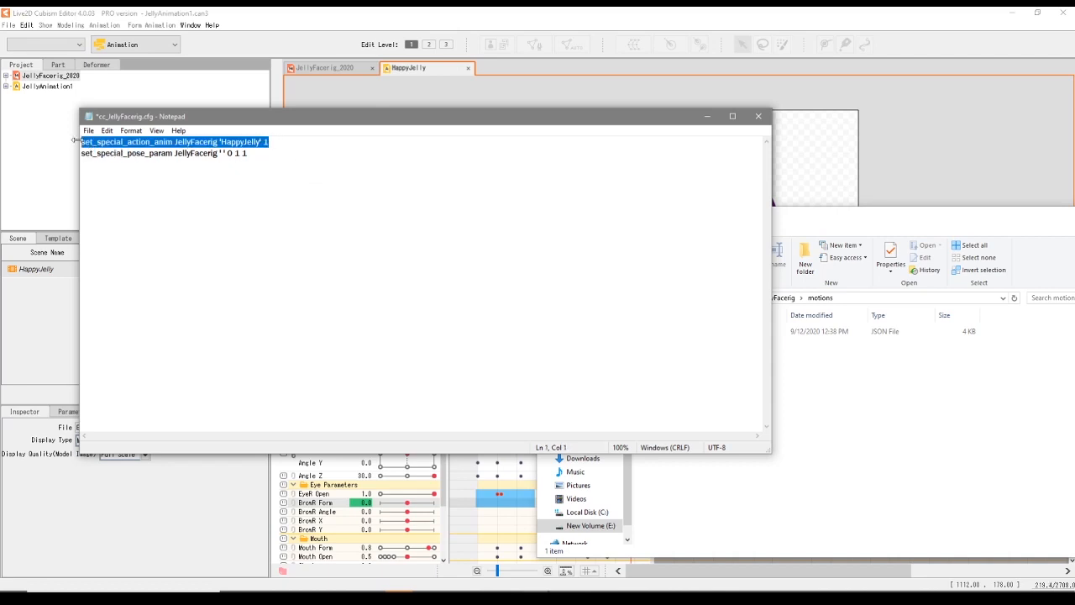
{"action": "left_click", "coordinate": [283, 143]}
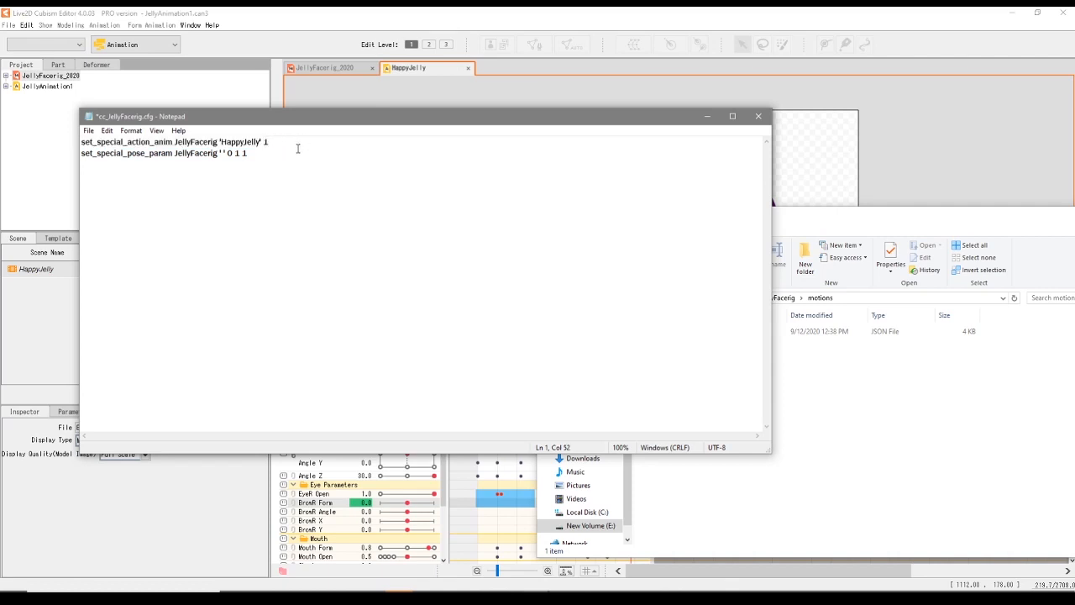
{"action": "key", "text": "Return"}
{"action": "key", "text": "ctrl+v"}
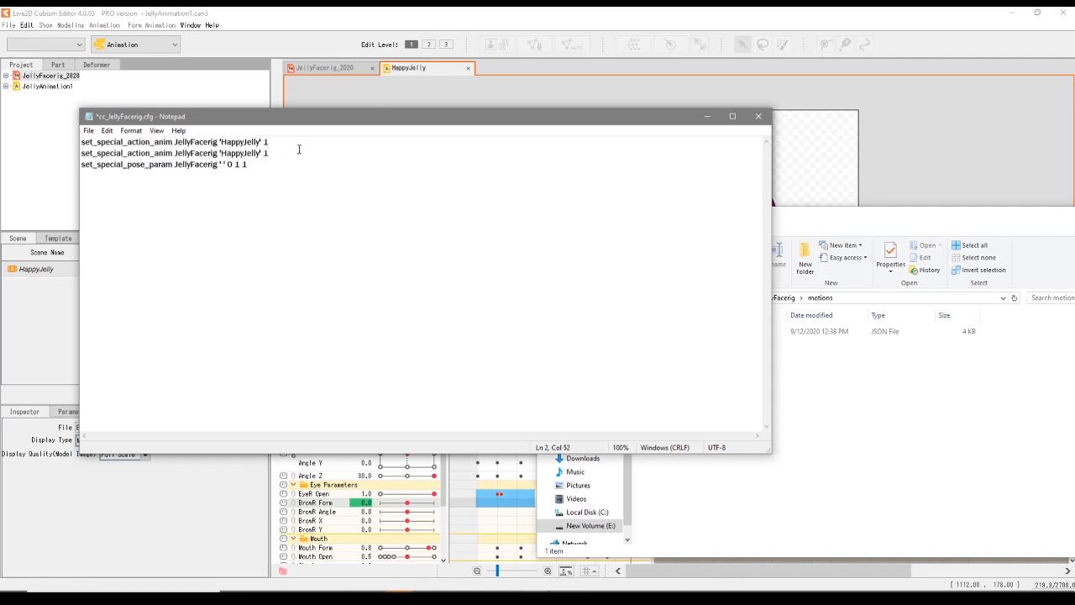
{"action": "key", "text": "shift+Left"}
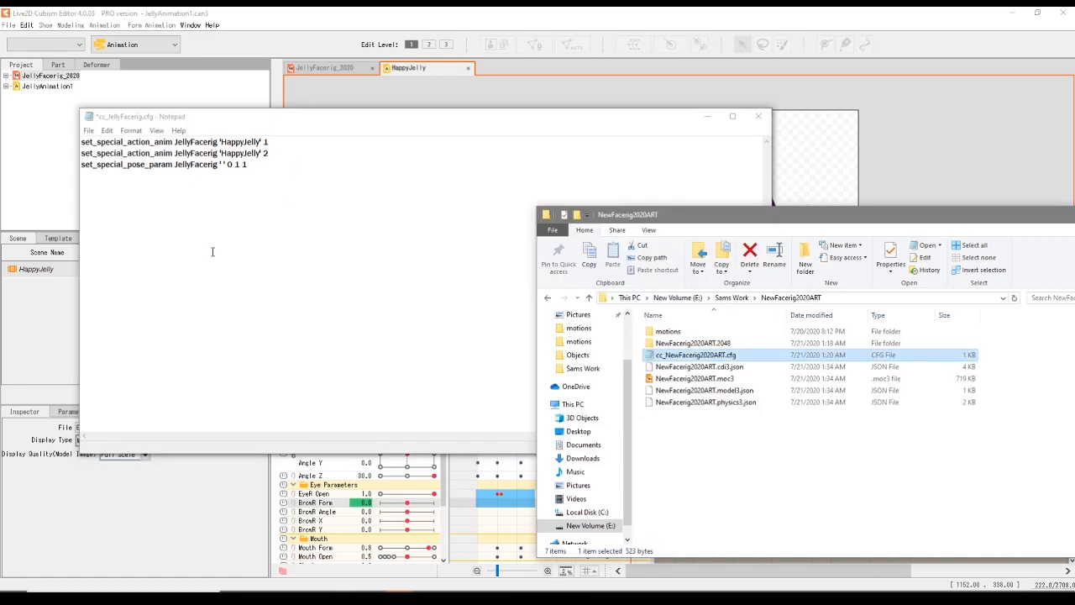
- Duplicate the set_special_pose_param line below itself and set the copy's closing number to 2
{"action": "left_click", "coordinate": [266, 166]}
{"action": "left_click_drag", "start_coordinate": [248, 164], "coordinate": [72, 167]}
{"action": "key", "text": "ctrl+c"}
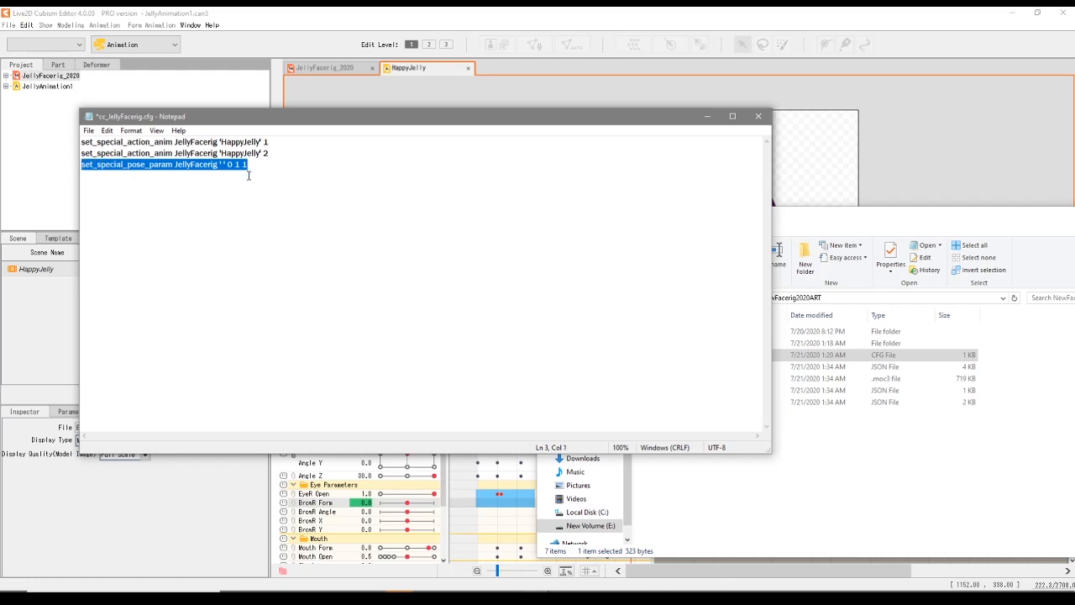
{"action": "left_click", "coordinate": [263, 173]}
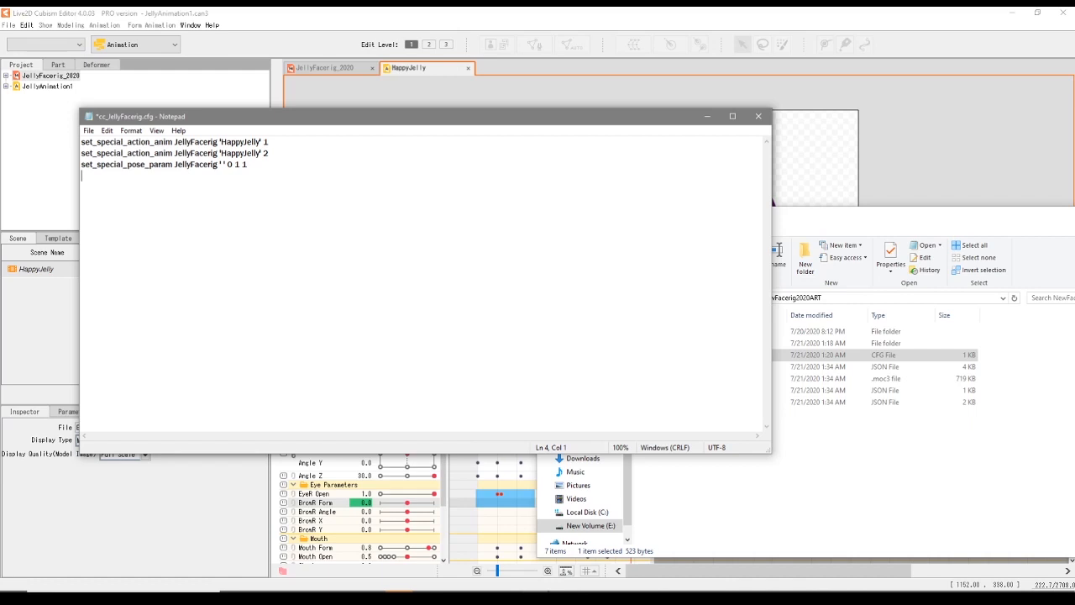
{"action": "key", "text": "ctrl+v"}
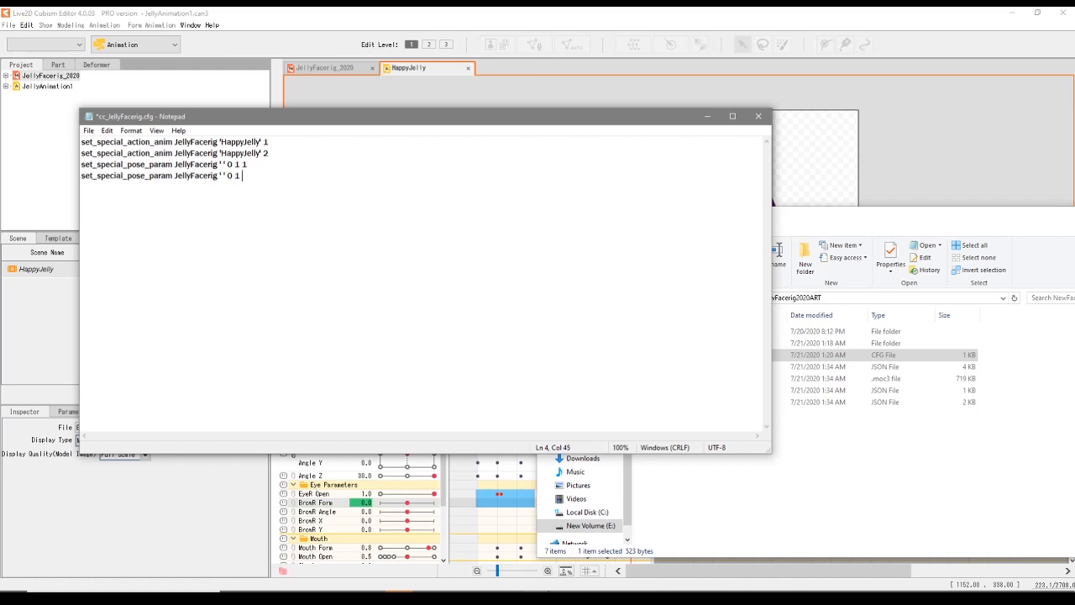
- Delete the duplicated set_special_action_anim and set_special_pose_param lines that end in 2, and save cc_JellyFacerig.cfg
{"action": "left_click_drag", "start_coordinate": [270, 154], "coordinate": [81, 153]}
{"action": "key", "text": "Delete"}
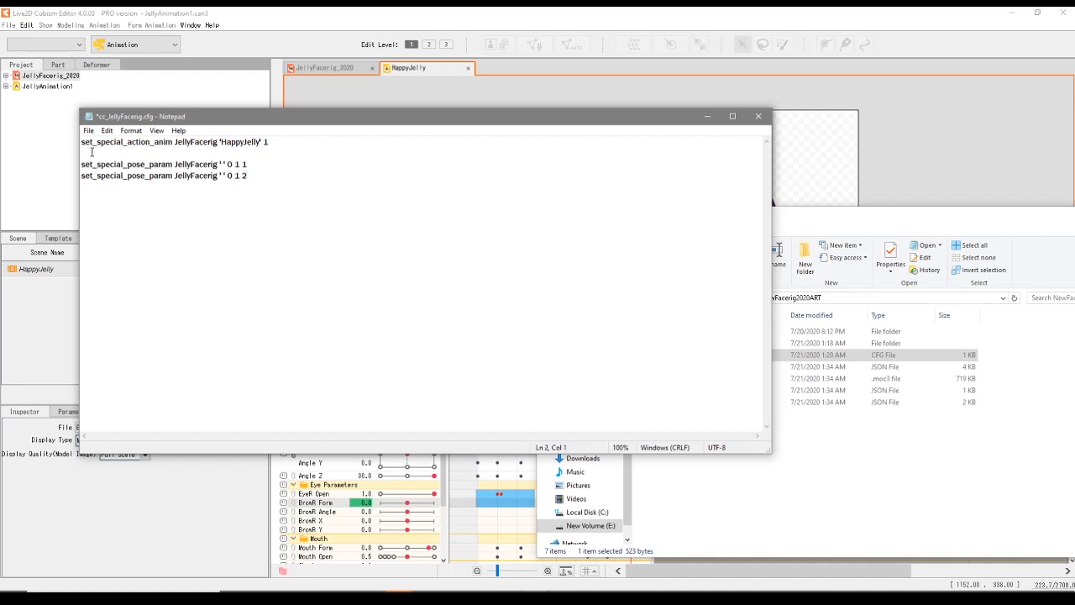
{"action": "key", "text": "Delete"}
{"action": "left_click_drag", "start_coordinate": [277, 167], "coordinate": [81, 165]}
{"action": "key", "text": "Delete"}
{"action": "left_click", "coordinate": [88, 131]}
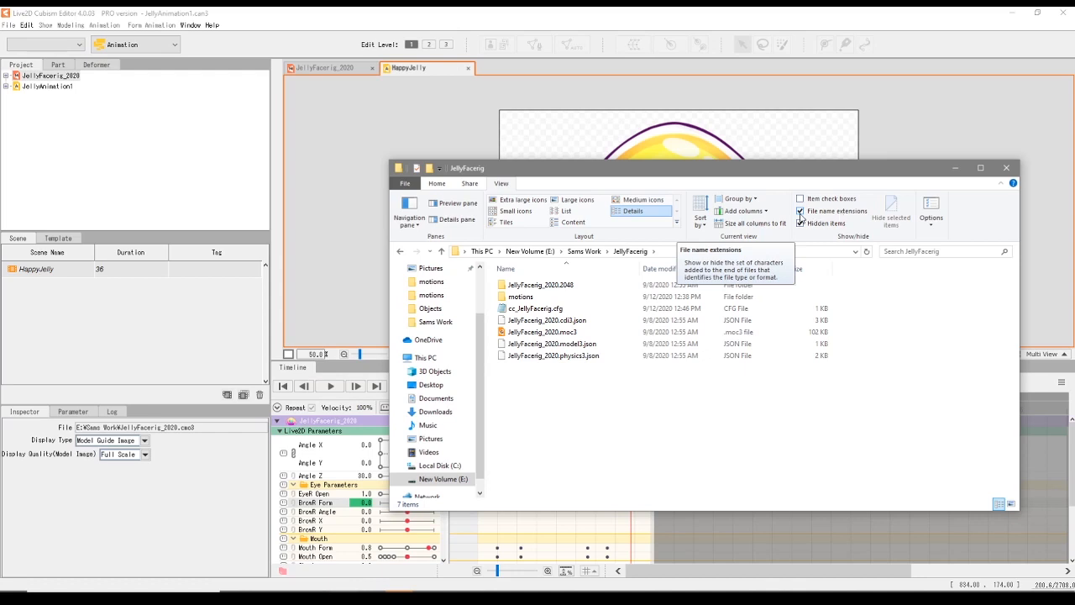
- Check the .cfg extension in the editable name of cc_JellyFacerig.cfg without renaming the file
{"action": "right_click", "coordinate": [533, 313]}
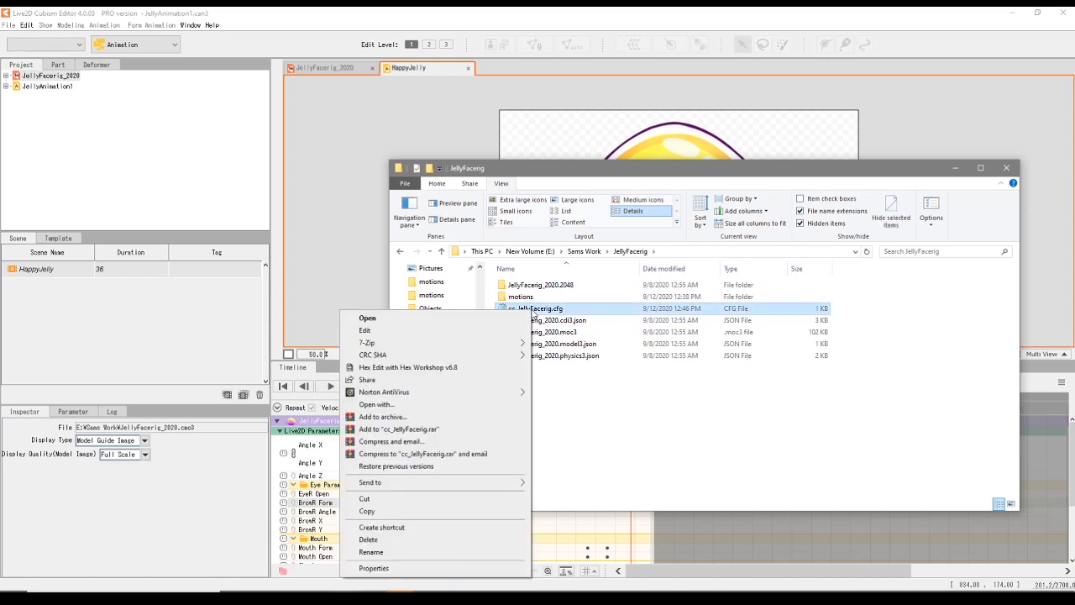
{"action": "left_click", "coordinate": [445, 558]}
{"action": "left_click", "coordinate": [559, 311]}
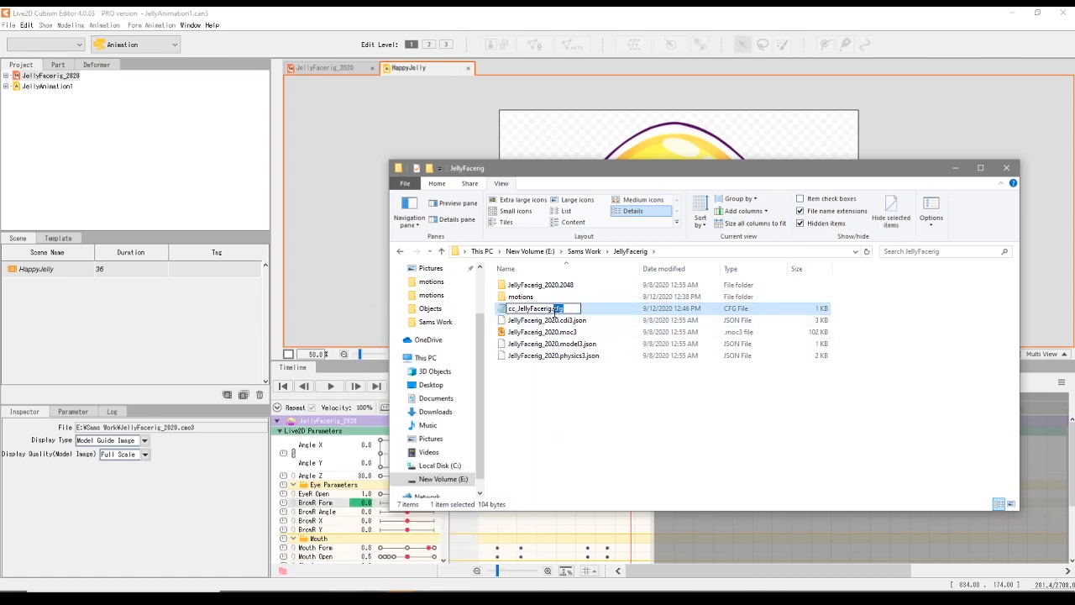
{"action": "left_click", "coordinate": [568, 405]}
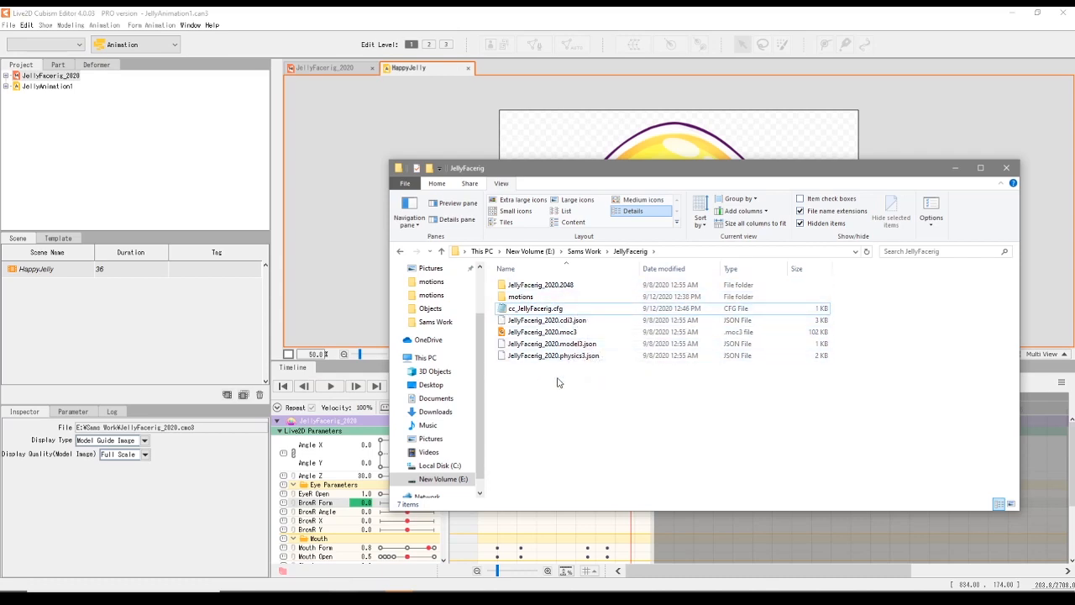
- Copy the JellyFacerig folder from the Sams Work folder
{"action": "key", "text": "alt+Up"}
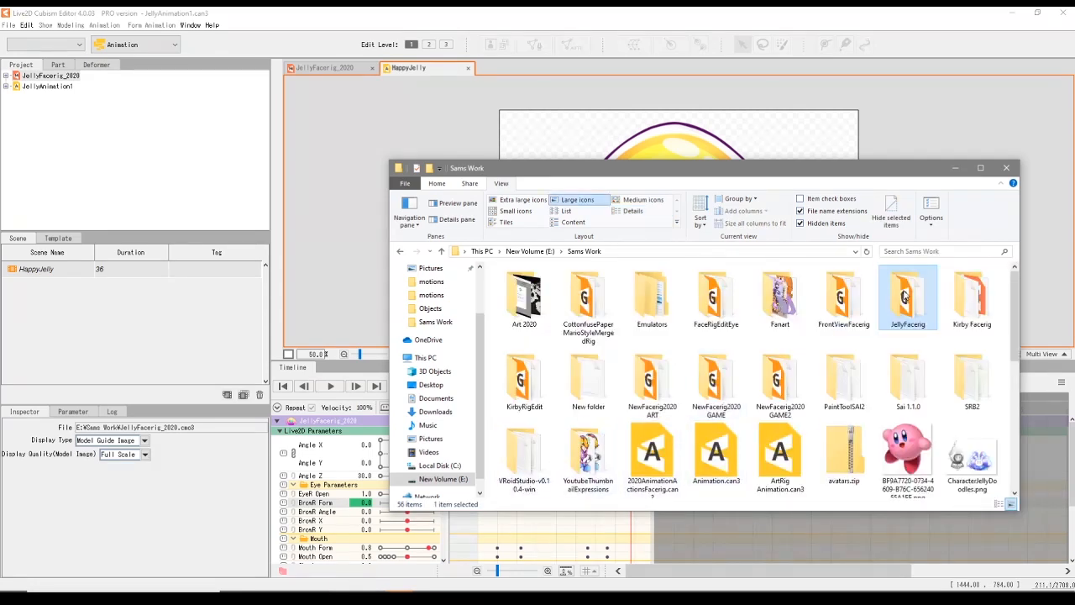
{"action": "right_click", "coordinate": [908, 304]}
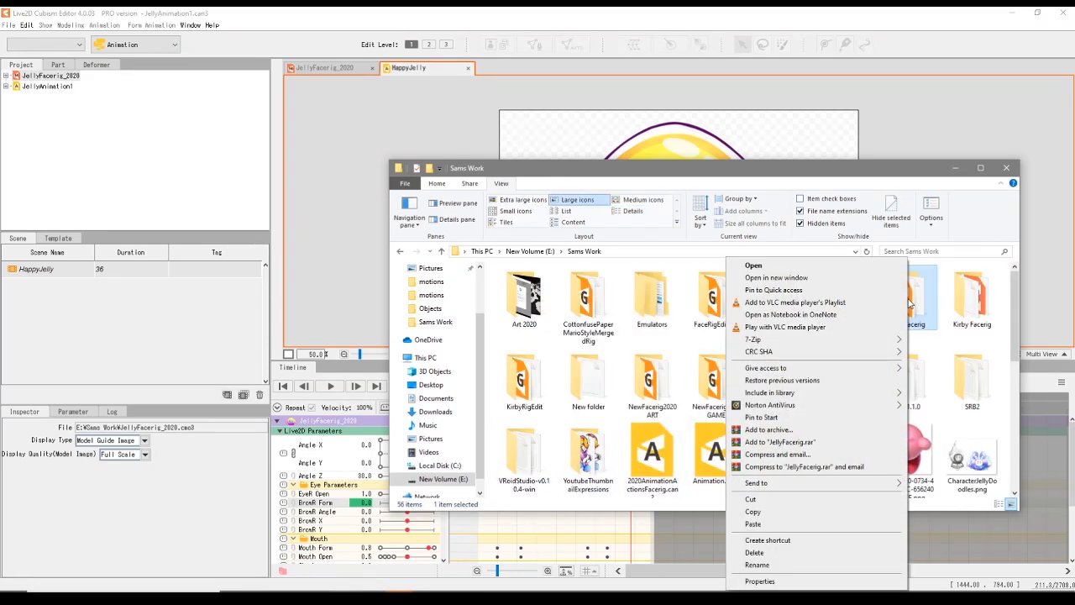
{"action": "left_click", "coordinate": [789, 514]}
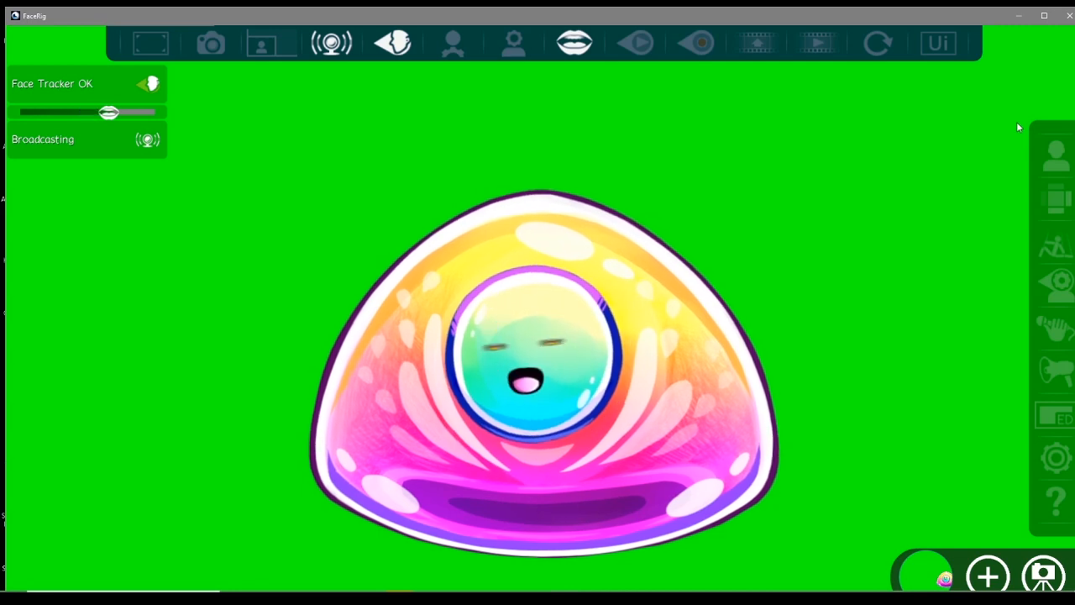
- Switch to FaceRig and check the Trigger Special Anim key bindings in its preferences
{"action": "left_click", "coordinate": [1054, 462]}
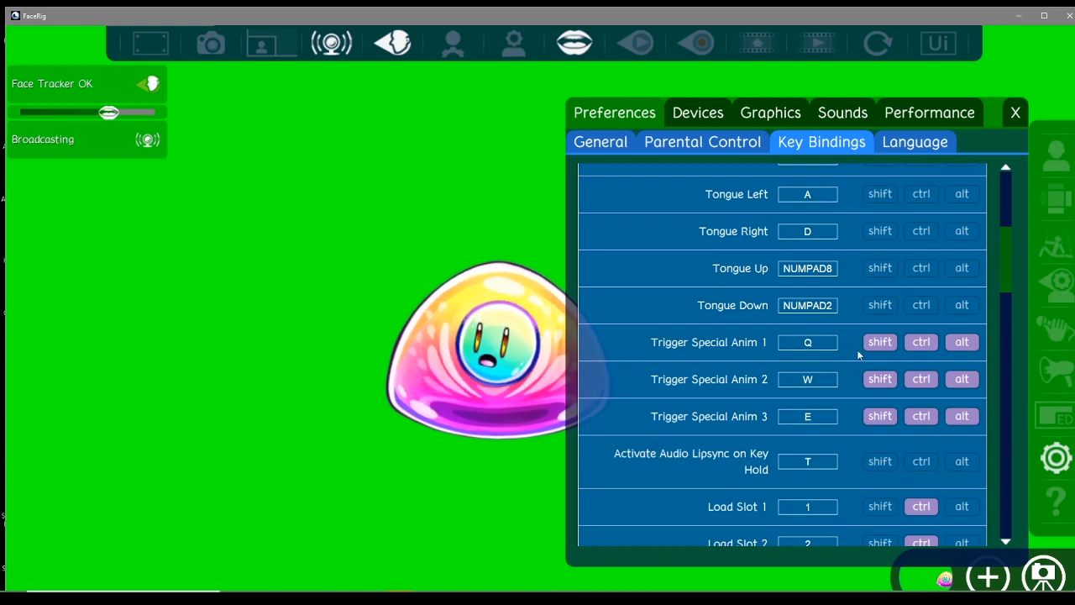
{"action": "left_click", "coordinate": [1016, 114]}
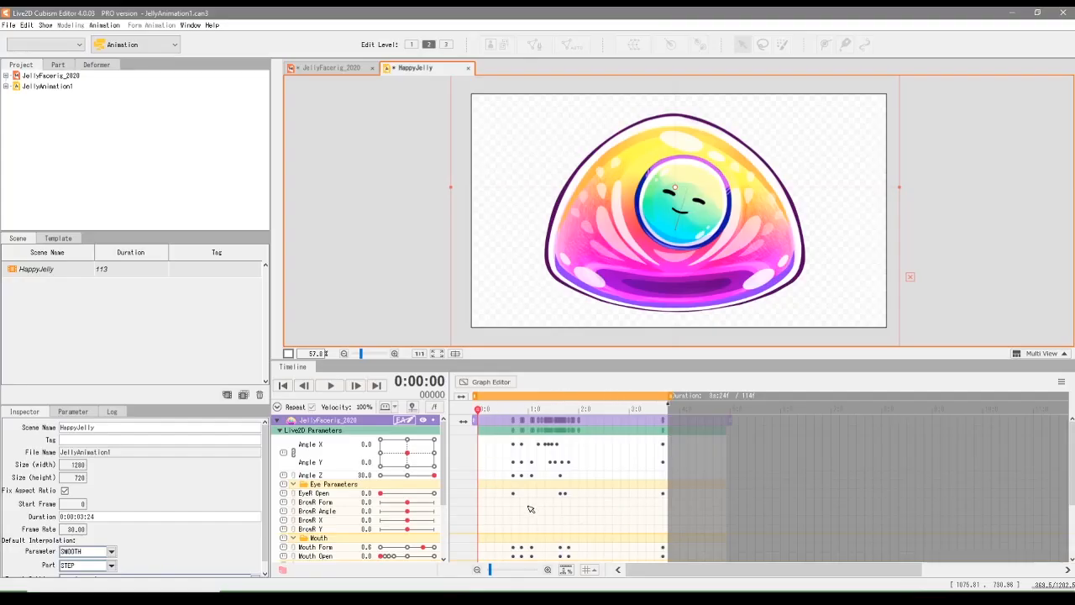
- Return to the HappyJelly scene in Live2D Cubism Editor, copy the Angle X keyframe at 0:01:17 and paste it at 0:03:20
{"action": "left_click", "coordinate": [602, 408]}
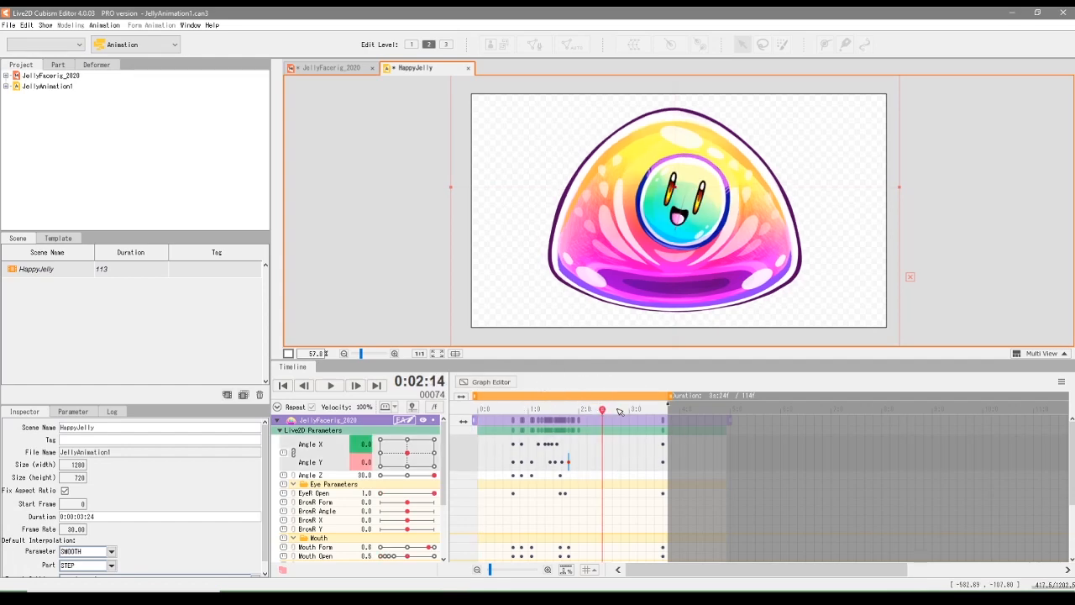
{"action": "left_click_drag", "start_coordinate": [607, 409], "coordinate": [562, 447]}
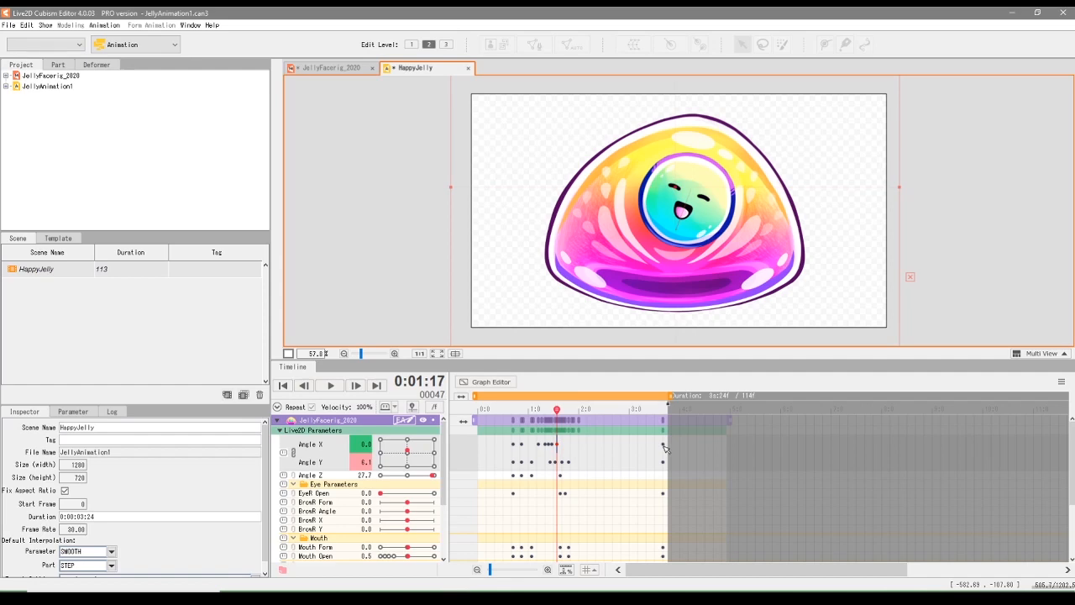
{"action": "right_click", "coordinate": [559, 447]}
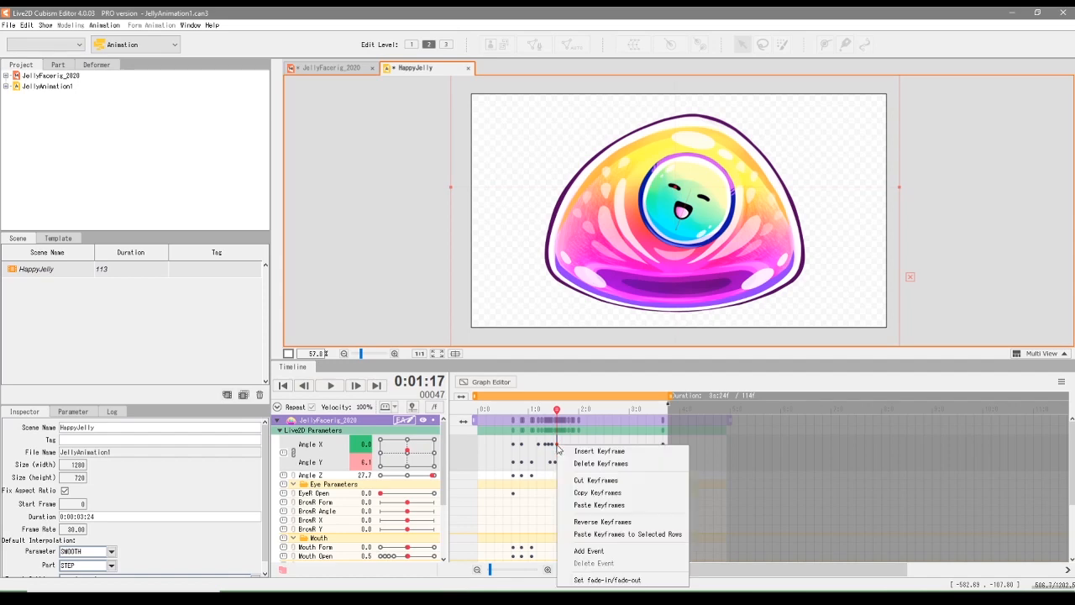
{"action": "left_click", "coordinate": [593, 498]}
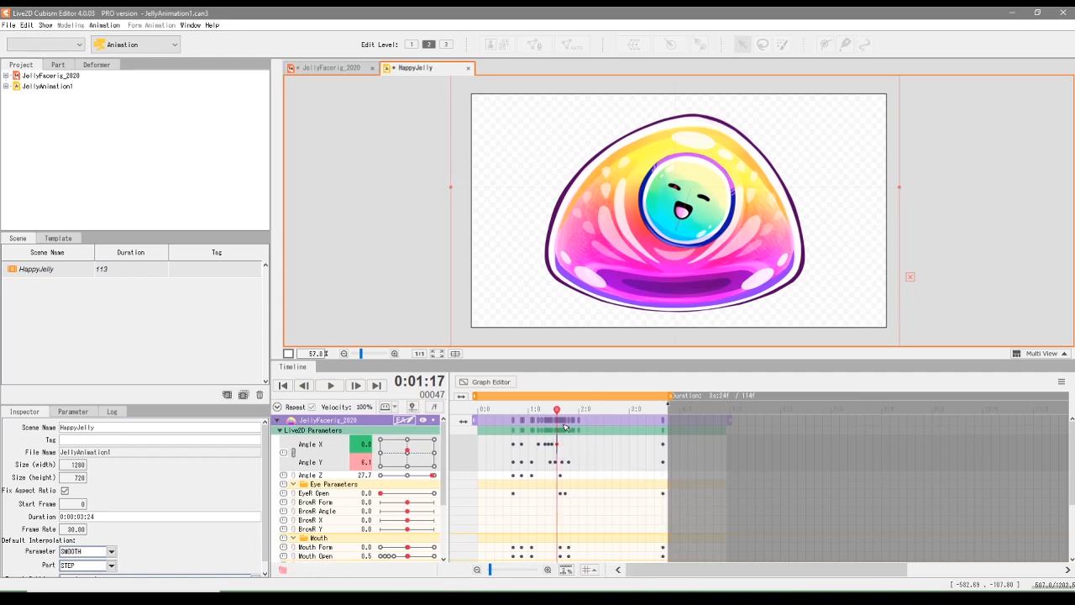
{"action": "left_click_drag", "start_coordinate": [557, 410], "coordinate": [663, 446]}
{"action": "right_click", "coordinate": [663, 444]}
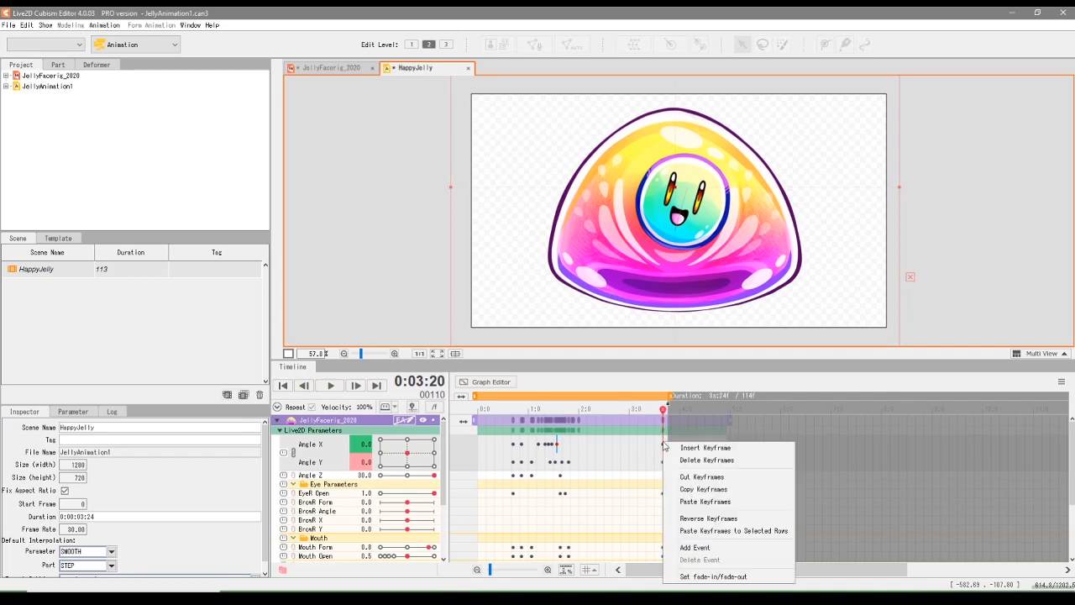
{"action": "left_click", "coordinate": [696, 502]}
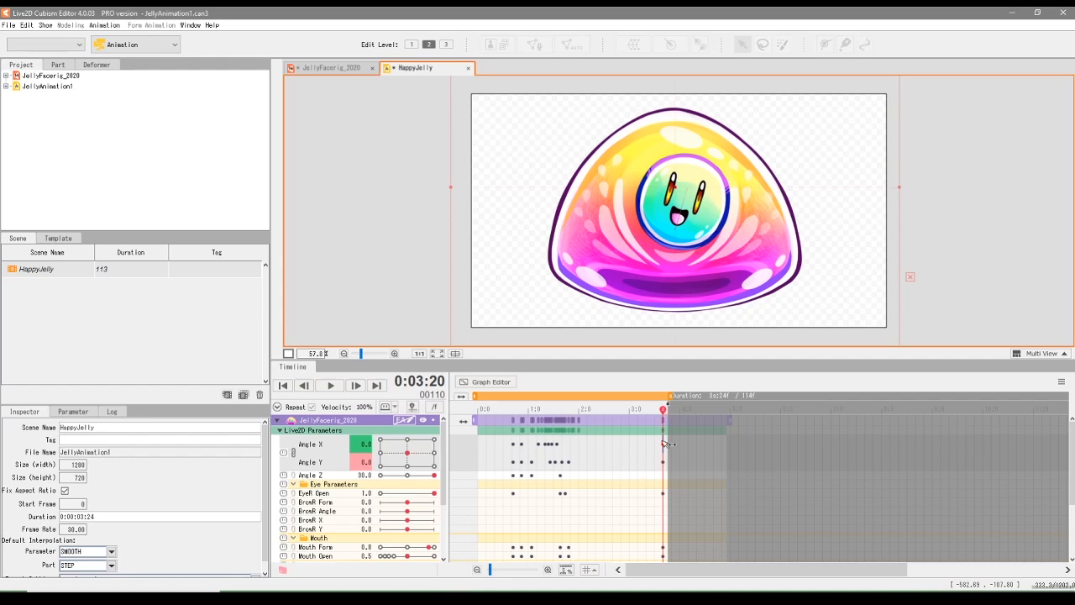
- Examine the closing keyframes at 0:03:20 across the parameter rows and inspect the start of the animation around 0:00:15
{"action": "scroll", "coordinate": [664, 433], "scroll_direction": "down", "scroll_amount": 3}
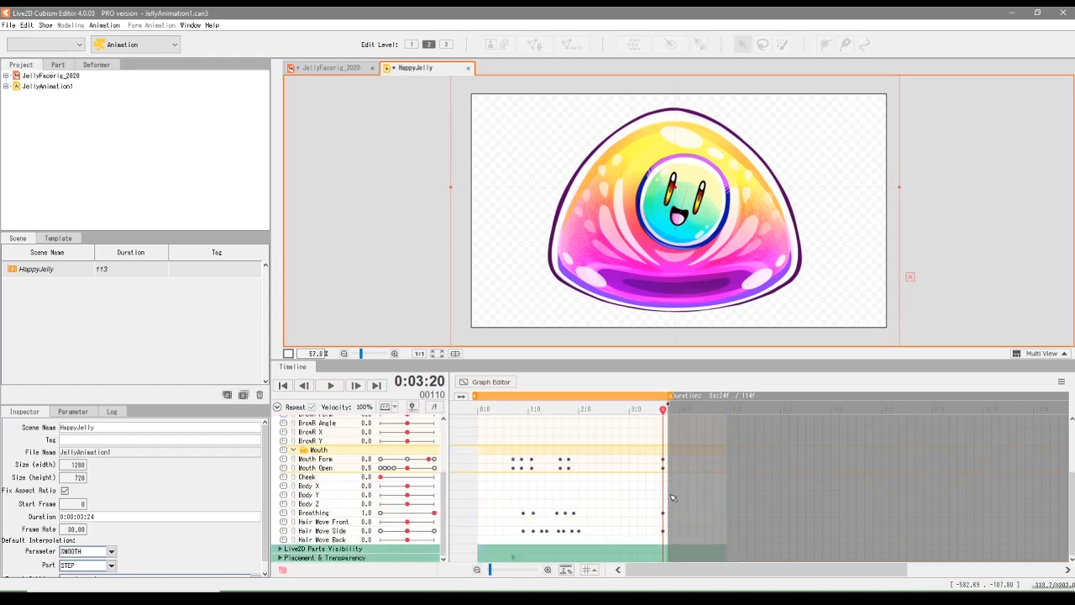
{"action": "scroll", "coordinate": [672, 486], "scroll_direction": "up", "scroll_amount": 3}
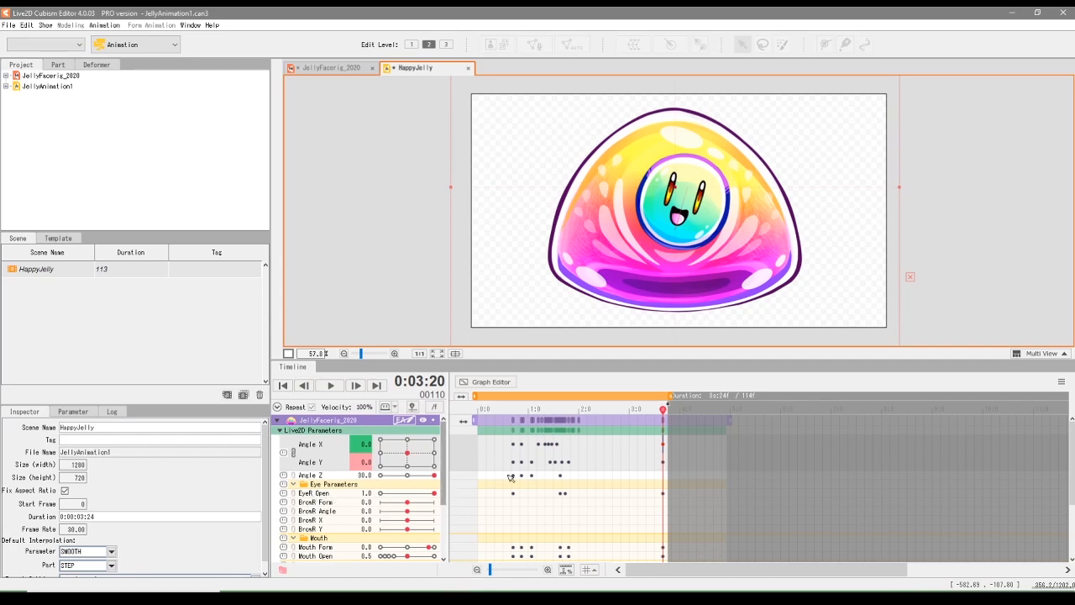
{"action": "left_click", "coordinate": [513, 410]}
{"action": "left_click_drag", "start_coordinate": [512, 410], "coordinate": [503, 432]}
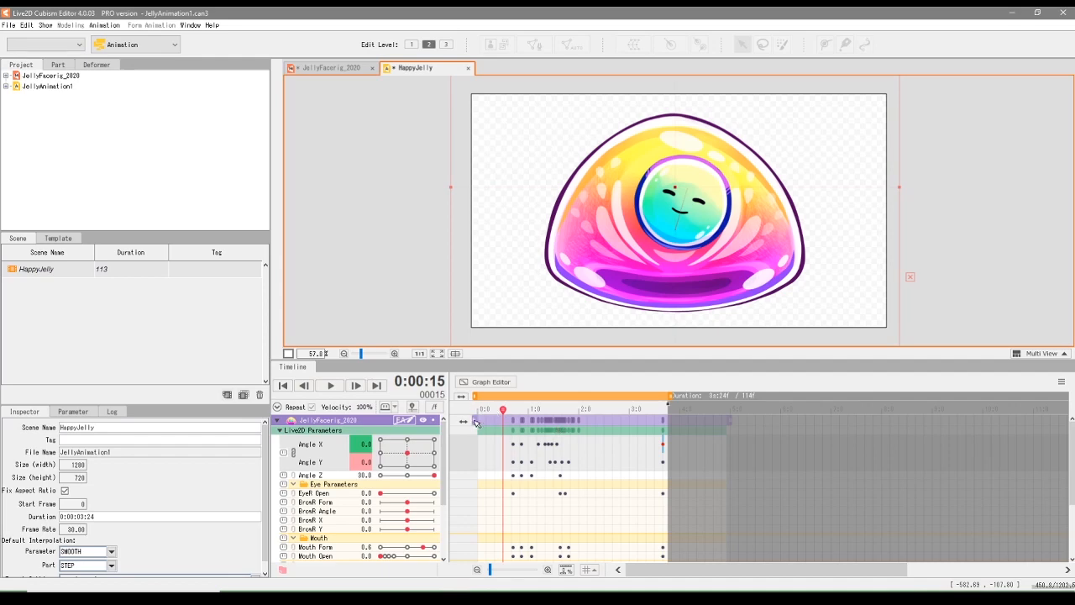
- Try shifting the JellyFacerig_2020 track earlier and later along the timeline, and return it to its original start
{"action": "mouse_move", "coordinate": [477, 422]}
{"action": "left_mouse_down"}
{"action": "mouse_move", "coordinate": [507, 426]}
{"action": "mouse_move", "coordinate": [458, 429]}
{"action": "left_mouse_up"}
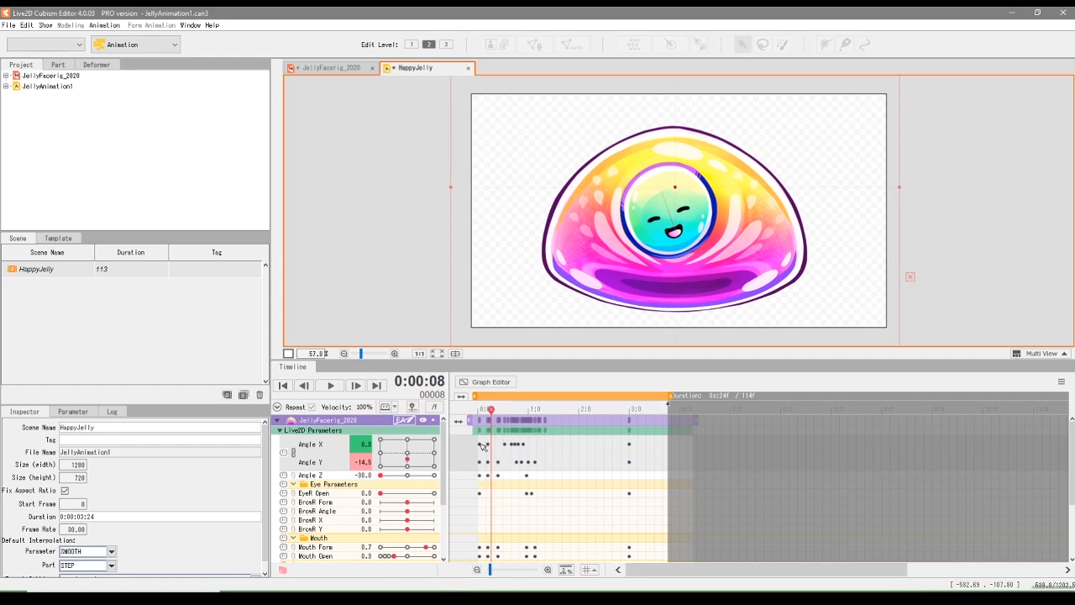
{"action": "left_click_drag", "start_coordinate": [468, 422], "coordinate": [485, 427]}
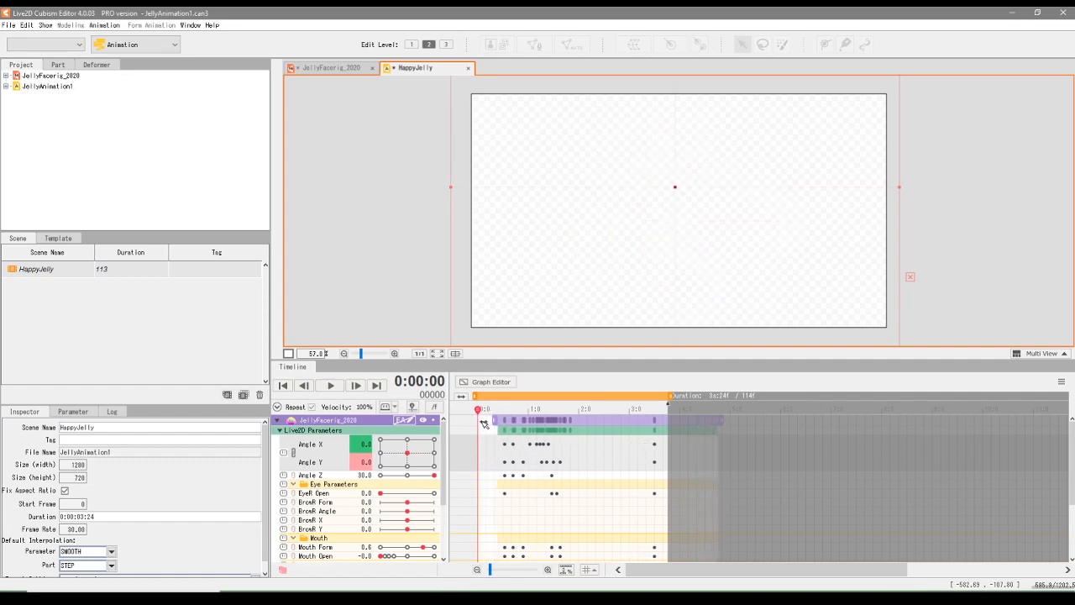
{"action": "left_click", "coordinate": [485, 424]}
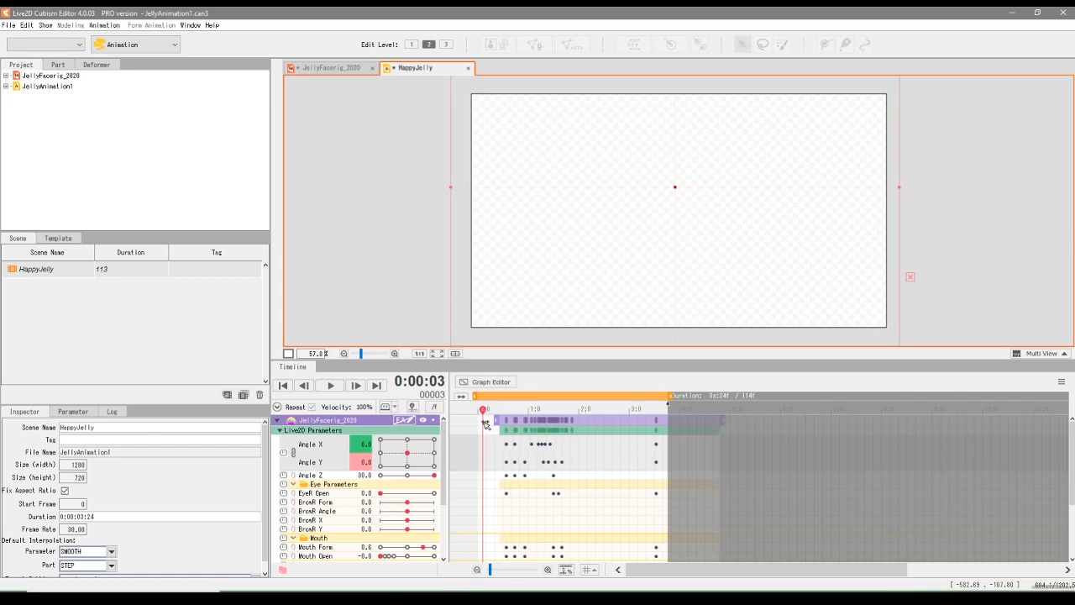
{"action": "left_click_drag", "start_coordinate": [485, 424], "coordinate": [493, 426]}
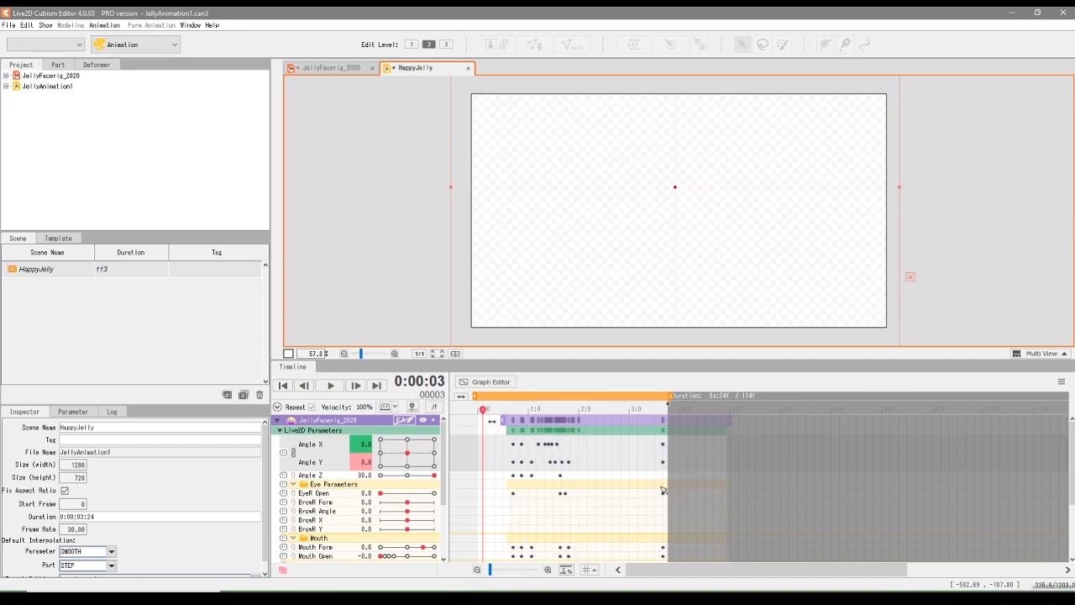
{"action": "left_click", "coordinate": [503, 424]}
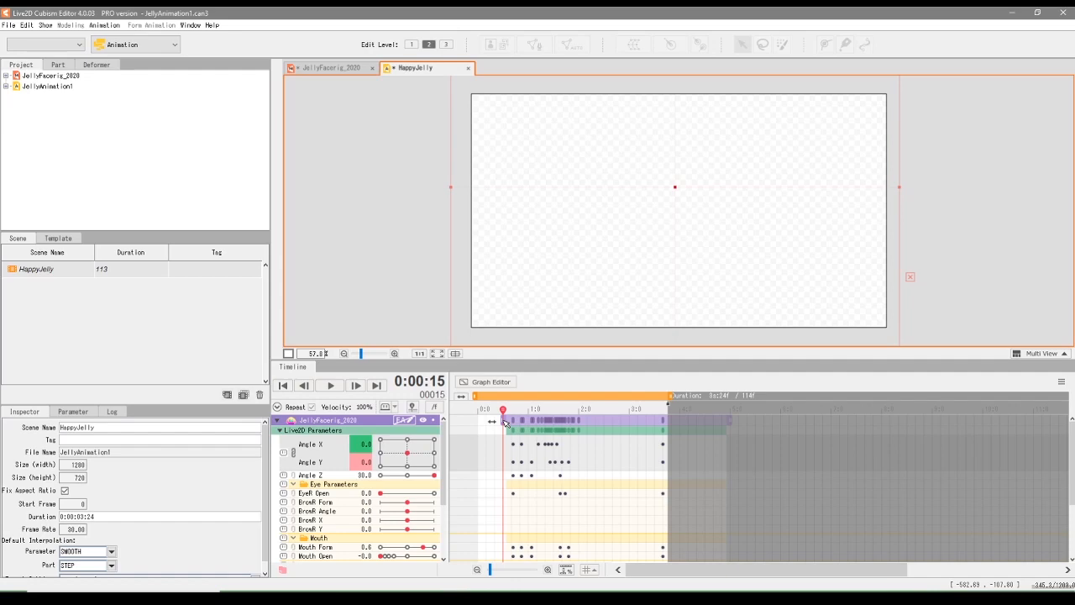
{"action": "left_click_drag", "start_coordinate": [505, 423], "coordinate": [477, 424]}
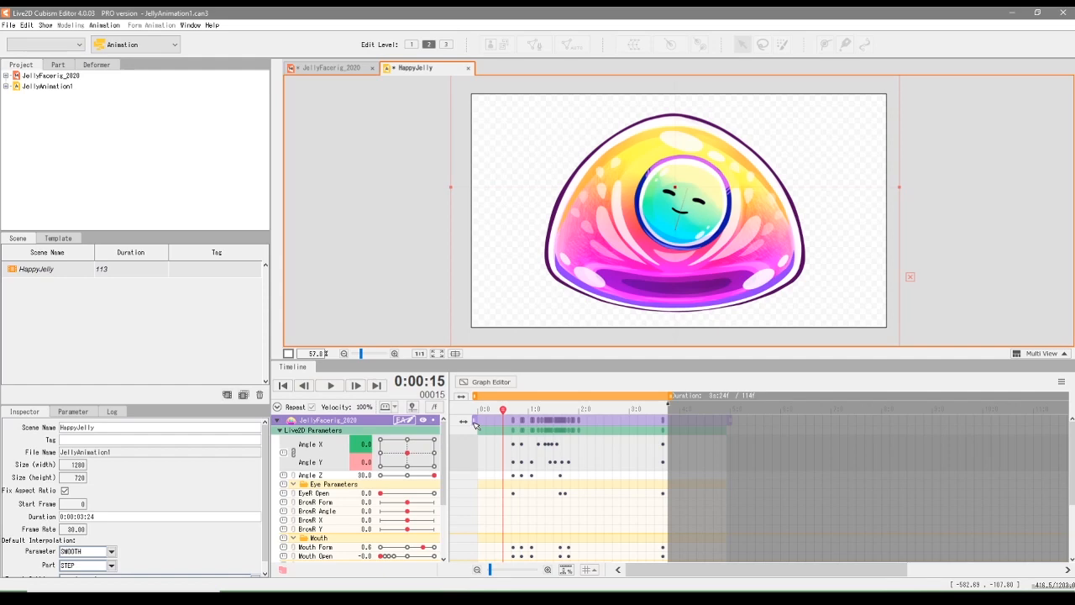
- Add a Mouth Form keyframe with the value 1.0 at 0:00:08
{"action": "mouse_move", "coordinate": [504, 416]}
{"action": "left_mouse_down"}
{"action": "mouse_move", "coordinate": [493, 415]}
{"action": "mouse_move", "coordinate": [517, 413]}
{"action": "mouse_move", "coordinate": [478, 415]}
{"action": "mouse_move", "coordinate": [502, 416]}
{"action": "left_mouse_up"}
{"action": "mouse_move", "coordinate": [485, 424]}
{"action": "left_mouse_down"}
{"action": "mouse_move", "coordinate": [509, 426]}
{"action": "mouse_move", "coordinate": [478, 436]}
{"action": "mouse_move", "coordinate": [516, 438]}
{"action": "mouse_move", "coordinate": [478, 438]}
{"action": "left_mouse_up"}
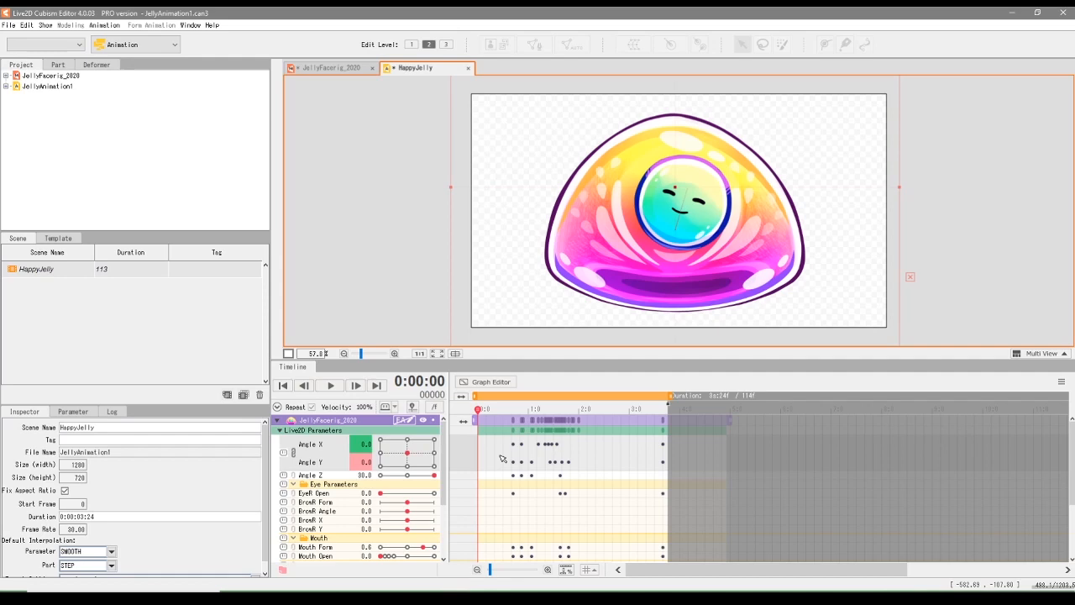
{"action": "left_click_drag", "start_coordinate": [478, 410], "coordinate": [491, 438]}
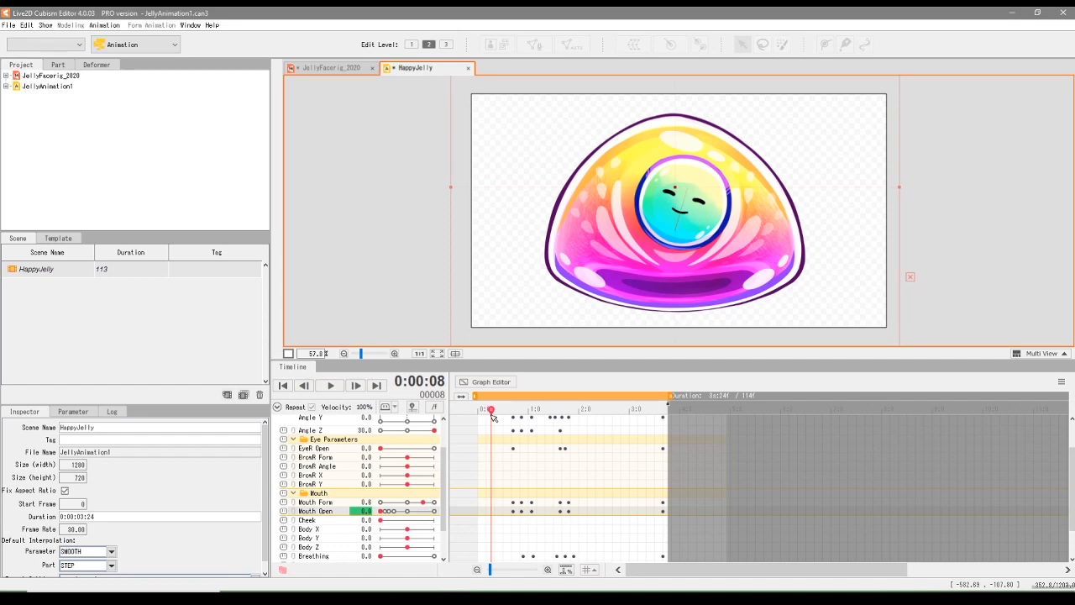
{"action": "left_click_drag", "start_coordinate": [424, 502], "coordinate": [447, 517]}
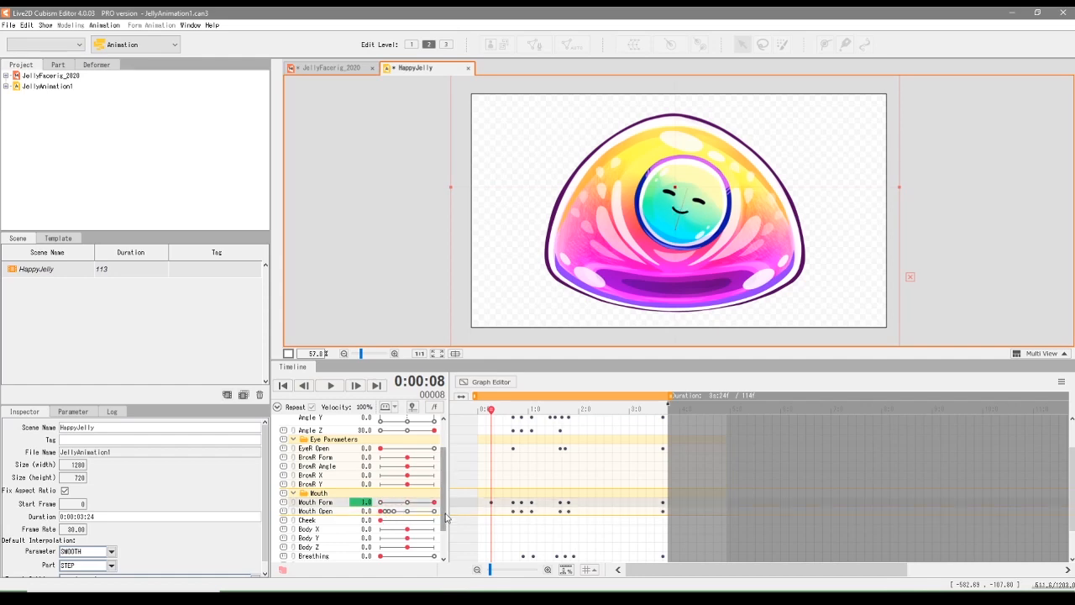